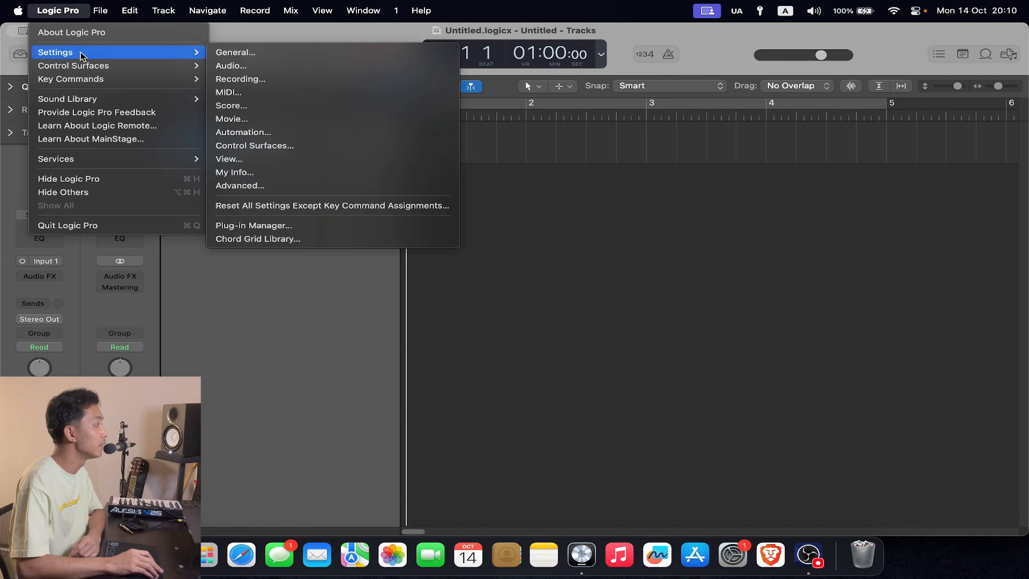
- In the audio device settings, keep Scarlett 2i2 USB as the input device and apply an I/O buffer size of 32 samples
{"action": "left_click", "coordinate": [270, 63]}
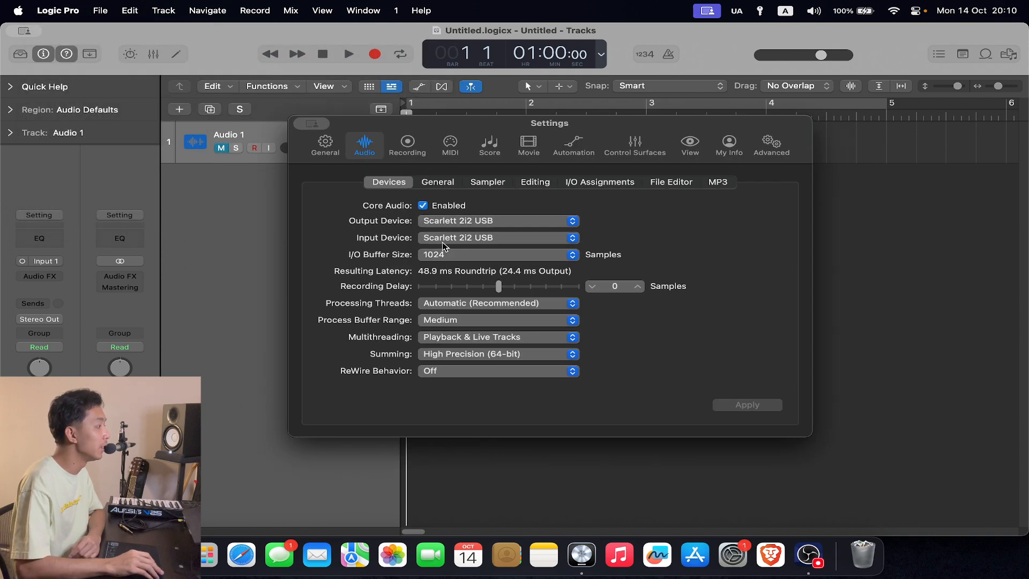
{"action": "left_click", "coordinate": [498, 240]}
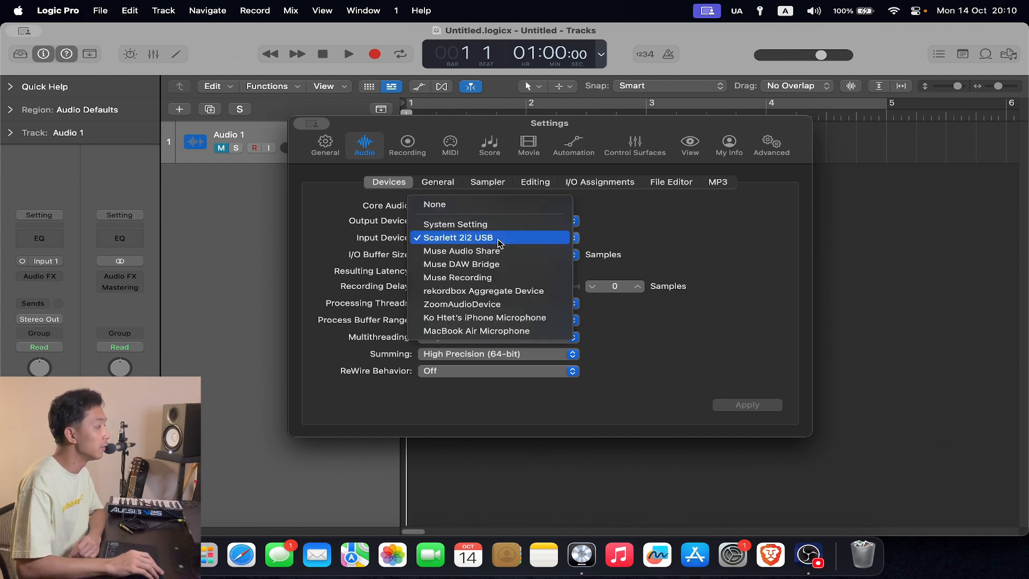
{"action": "left_click", "coordinate": [501, 239]}
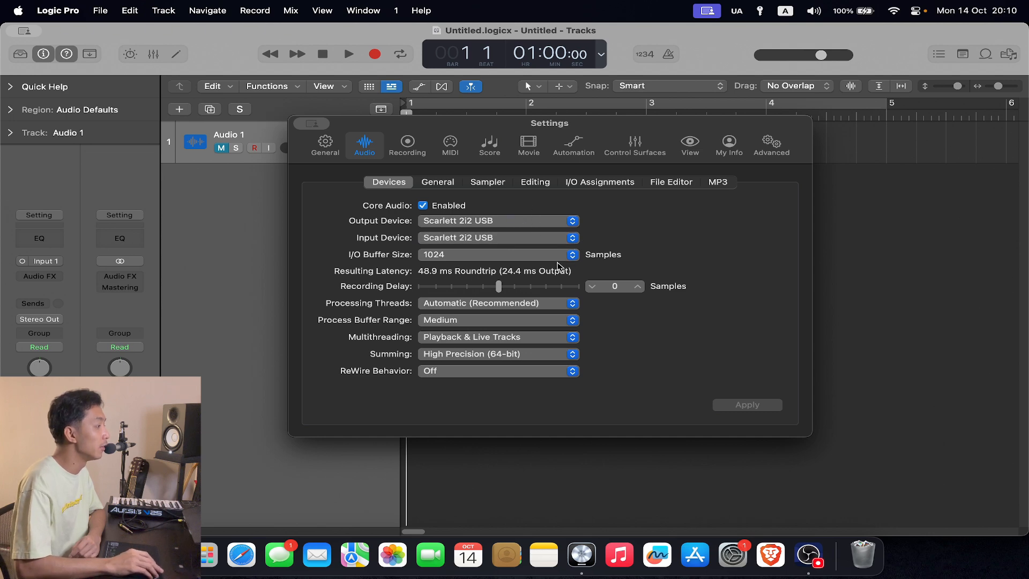
{"action": "left_click", "coordinate": [541, 258]}
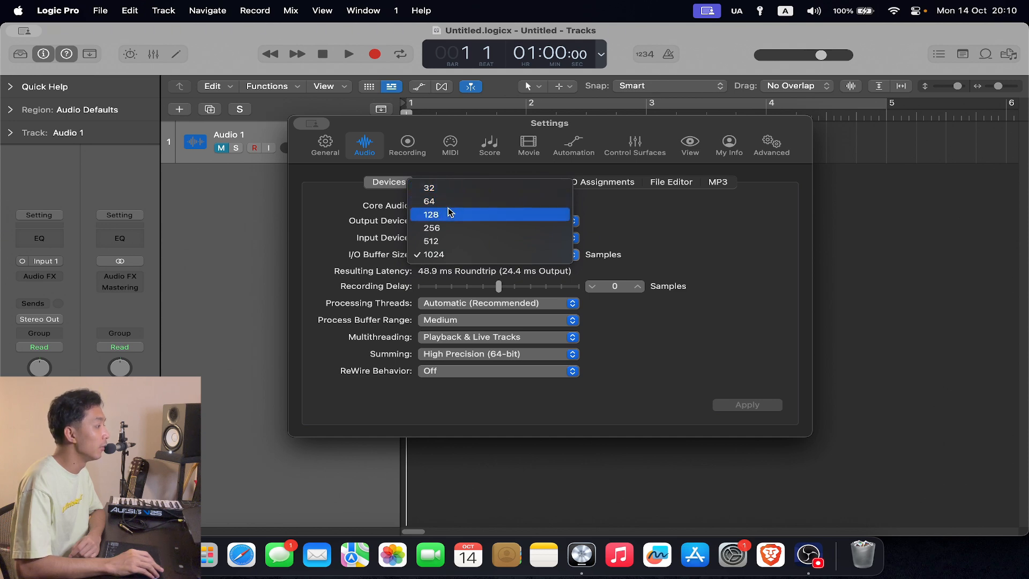
{"action": "left_click", "coordinate": [448, 191]}
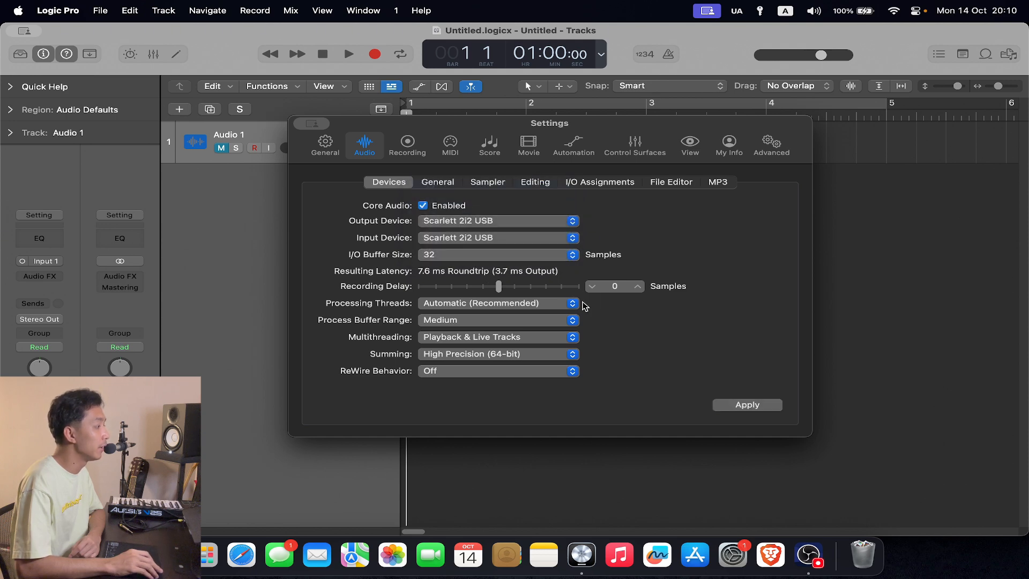
{"action": "left_click", "coordinate": [758, 408]}
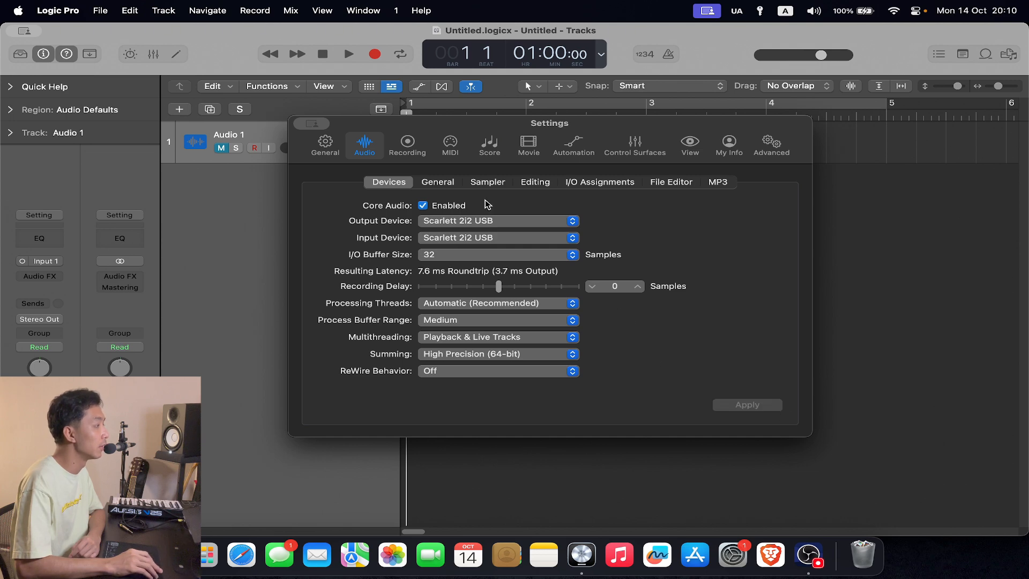
- In the recording settings, keep the file type at WAVE (BWF) and the bit depth at 24-bit
{"action": "left_click", "coordinate": [407, 145]}
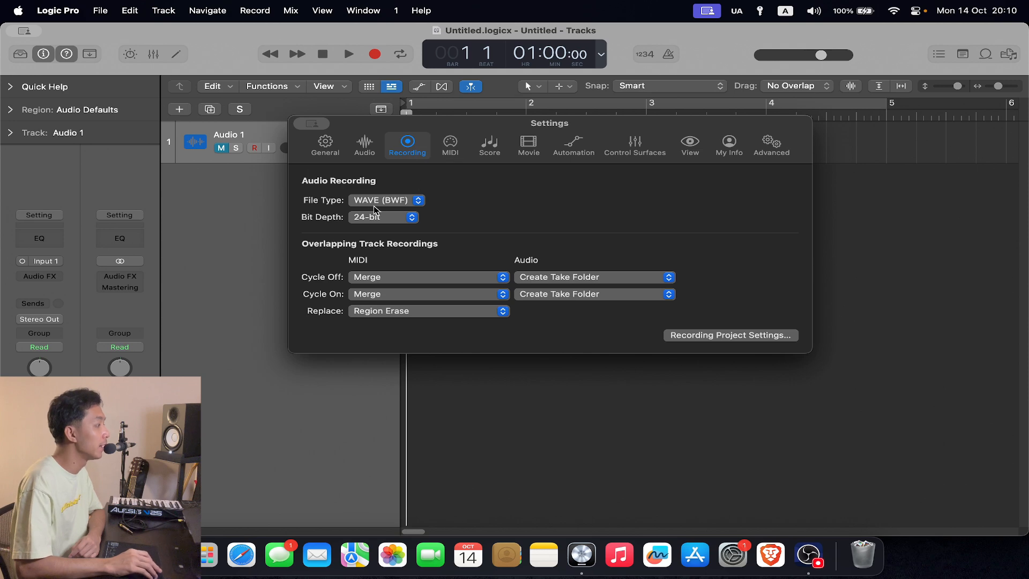
{"action": "left_click", "coordinate": [389, 204]}
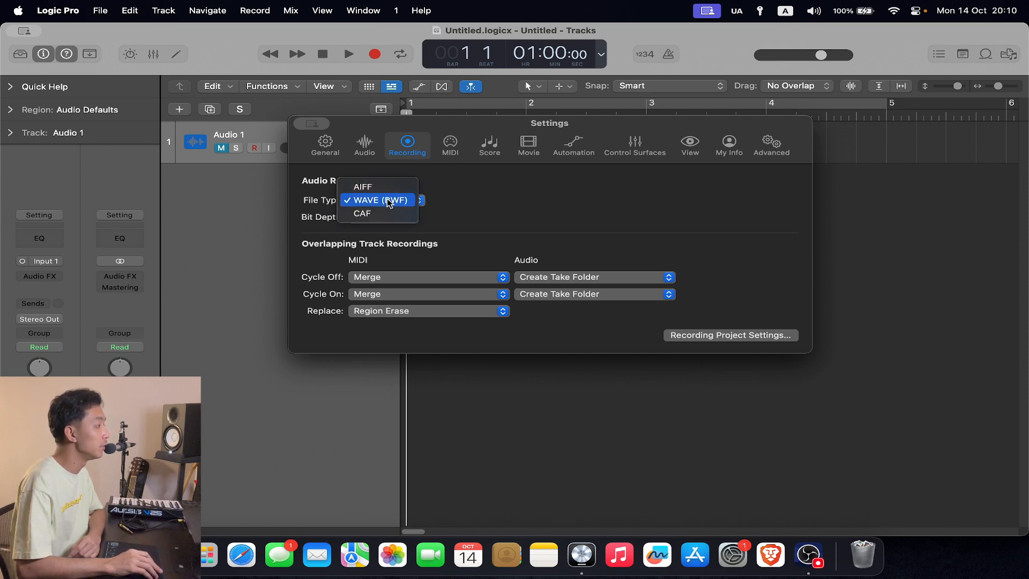
{"action": "left_click", "coordinate": [389, 201]}
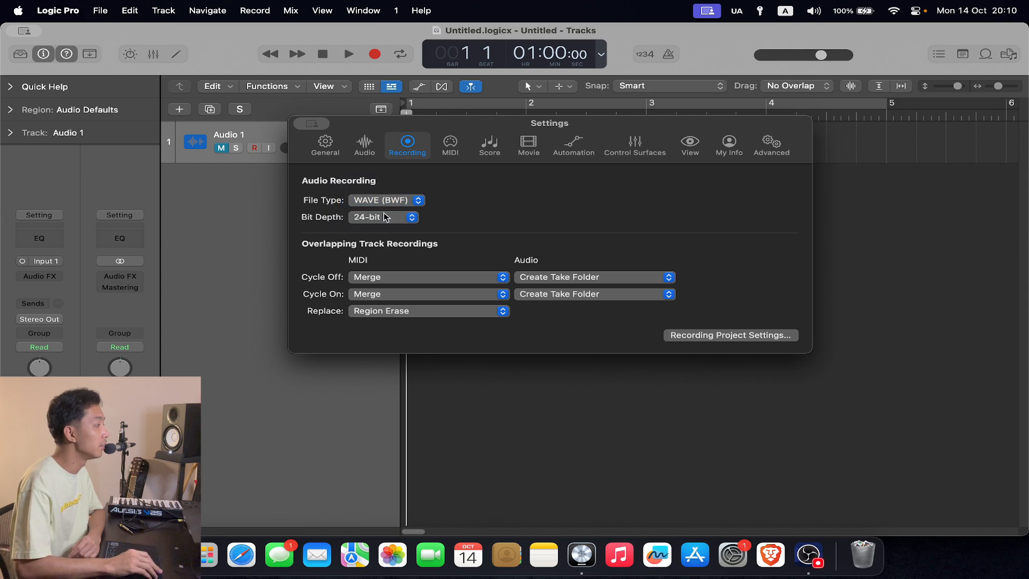
{"action": "left_click", "coordinate": [385, 217]}
{"action": "left_click", "coordinate": [387, 220]}
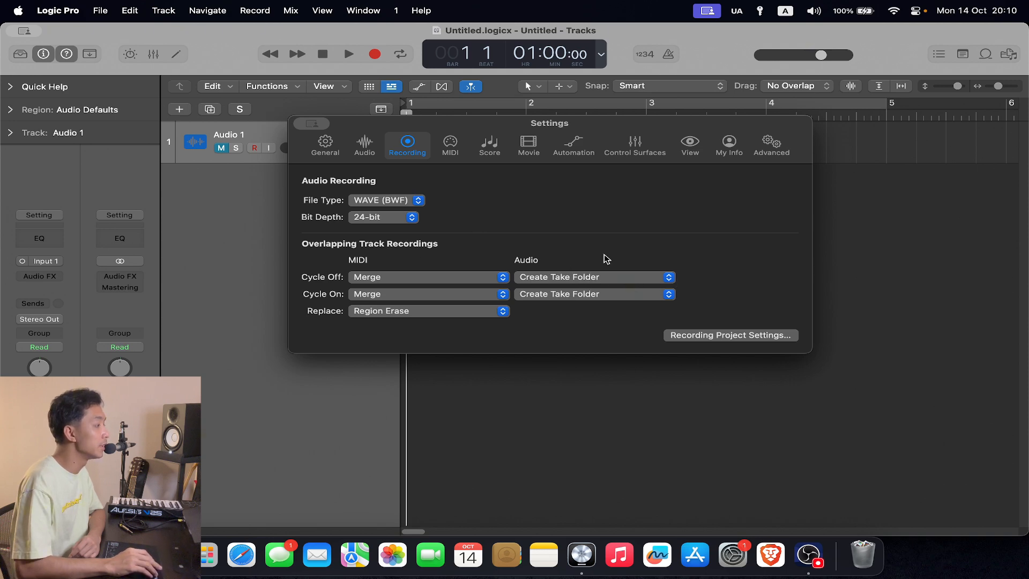
- Review the Cycle Off options for overlapping audio recordings, keeping Create Take Folder, and briefly toggle cycle mode to show what they refer to
{"action": "left_click", "coordinate": [623, 277]}
{"action": "left_click", "coordinate": [616, 275]}
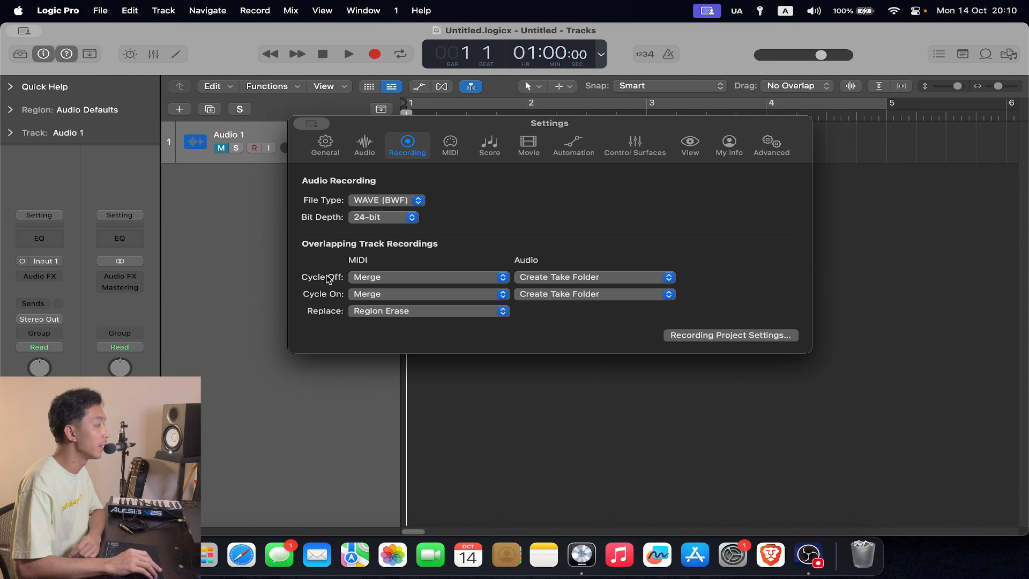
{"action": "left_click_drag", "start_coordinate": [474, 127], "coordinate": [476, 185]}
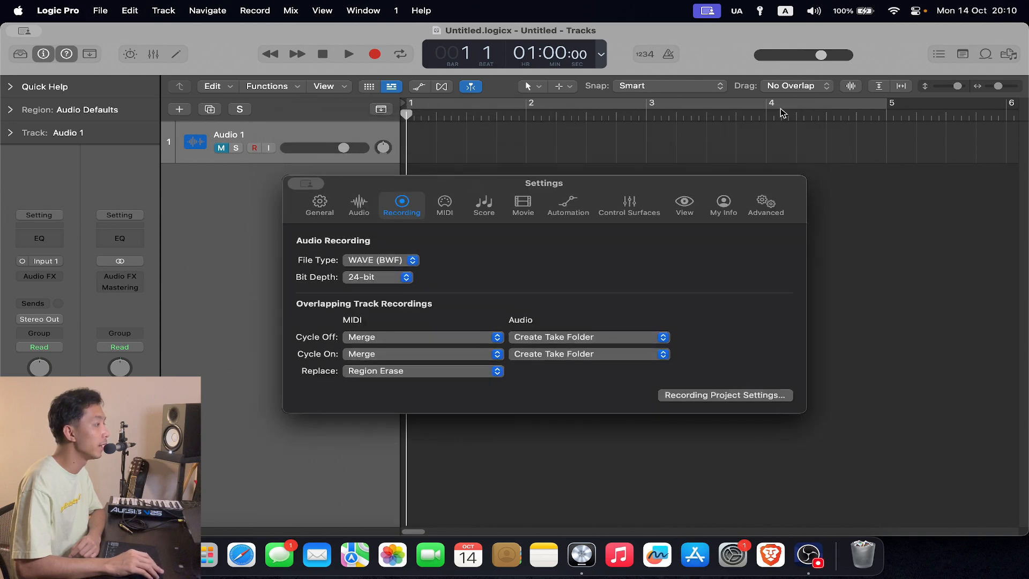
{"action": "left_click", "coordinate": [401, 55]}
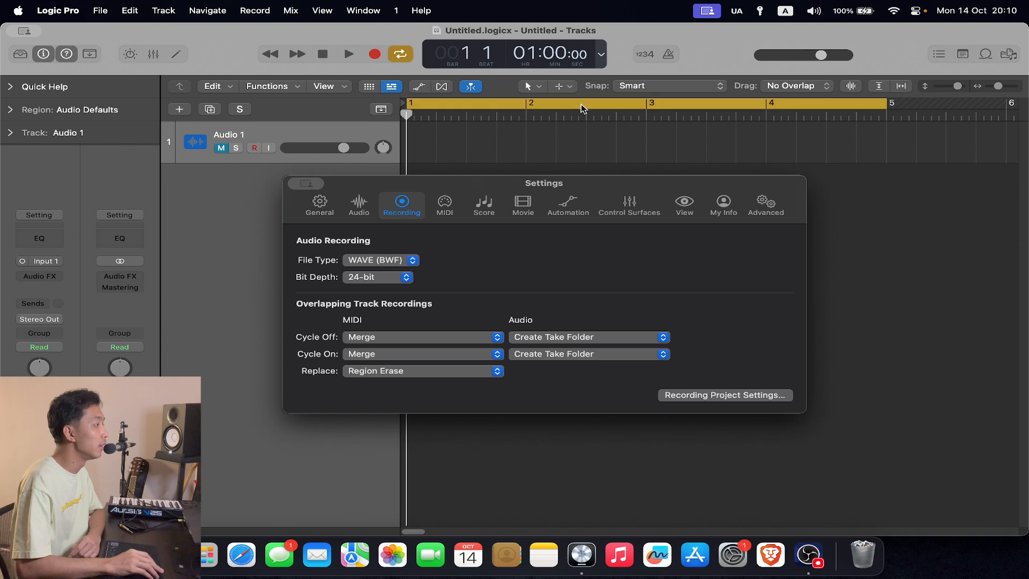
{"action": "left_click", "coordinate": [400, 54]}
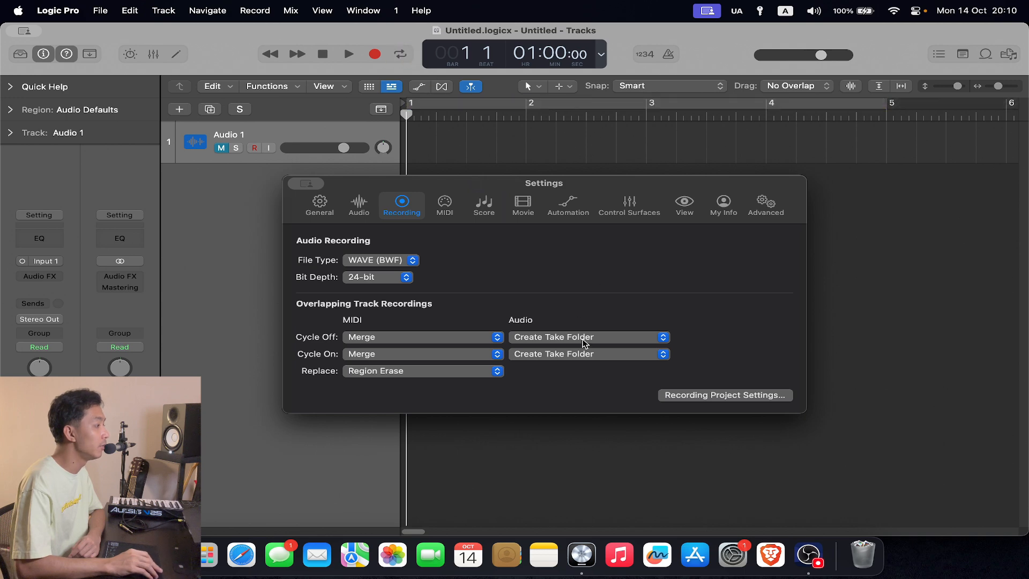
{"action": "left_click", "coordinate": [594, 338]}
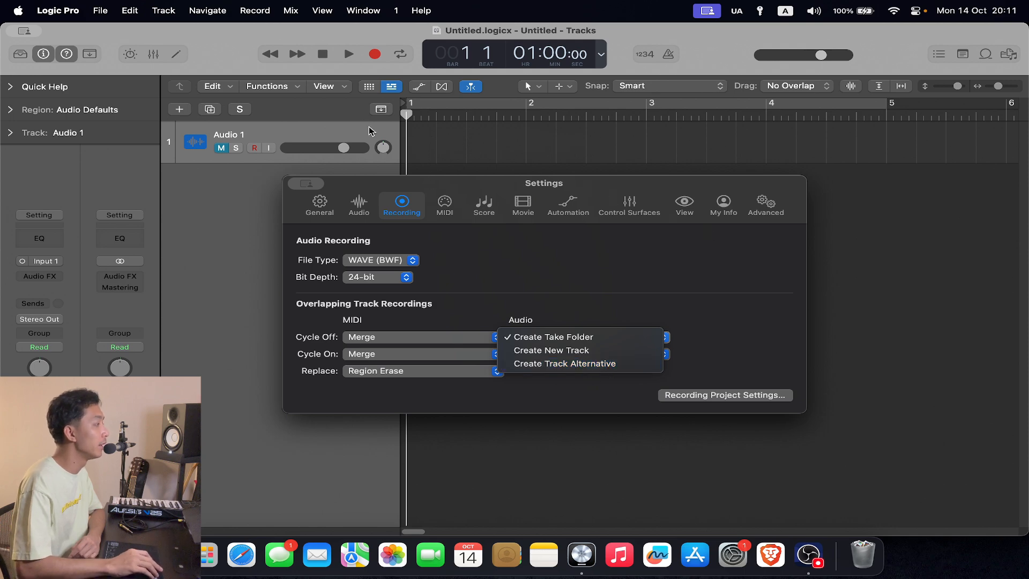
{"action": "left_click", "coordinate": [605, 254]}
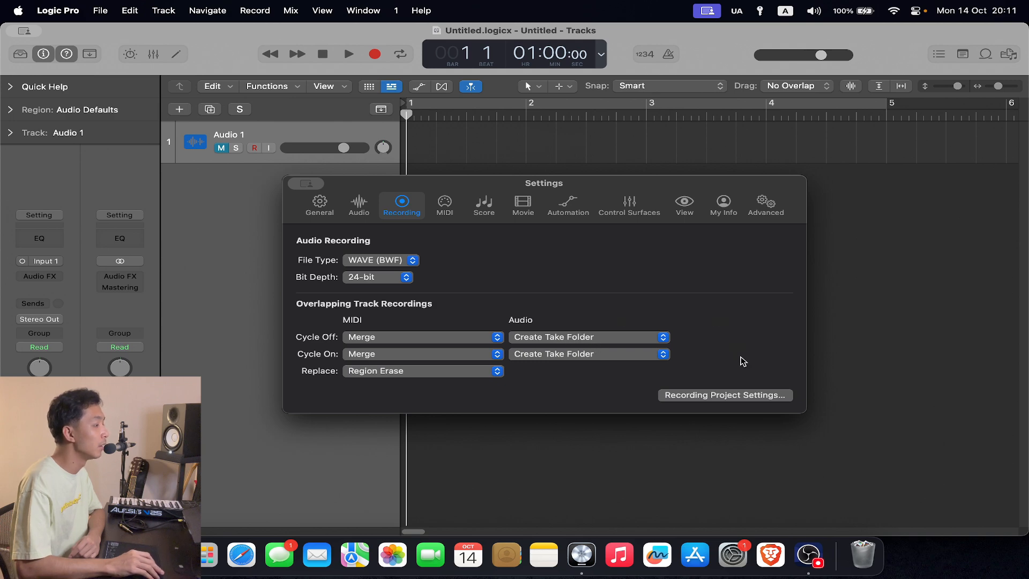
- Check the sample rate in the project's audio settings and close the settings windows
{"action": "left_click", "coordinate": [739, 395]}
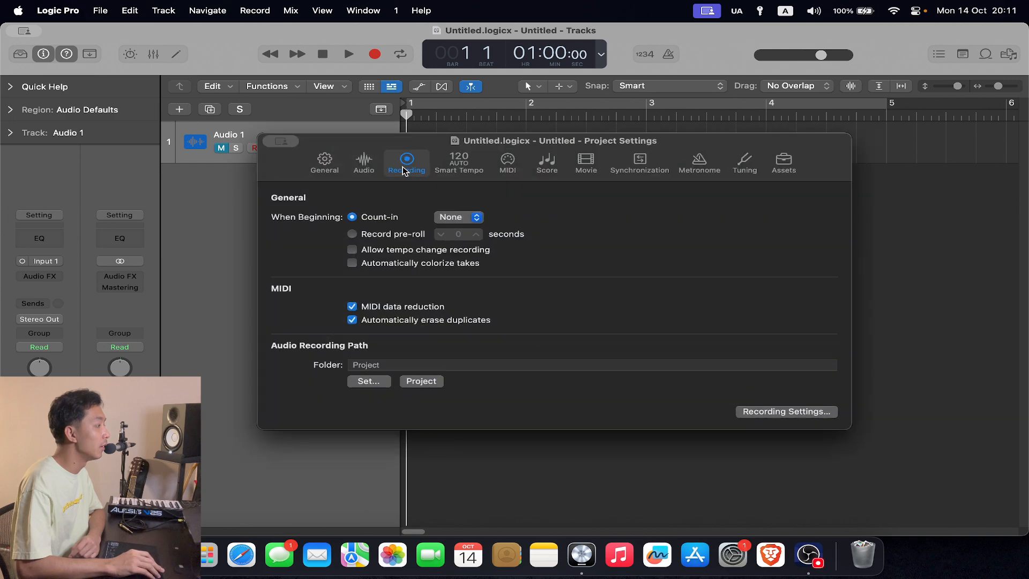
{"action": "left_click", "coordinate": [365, 160]}
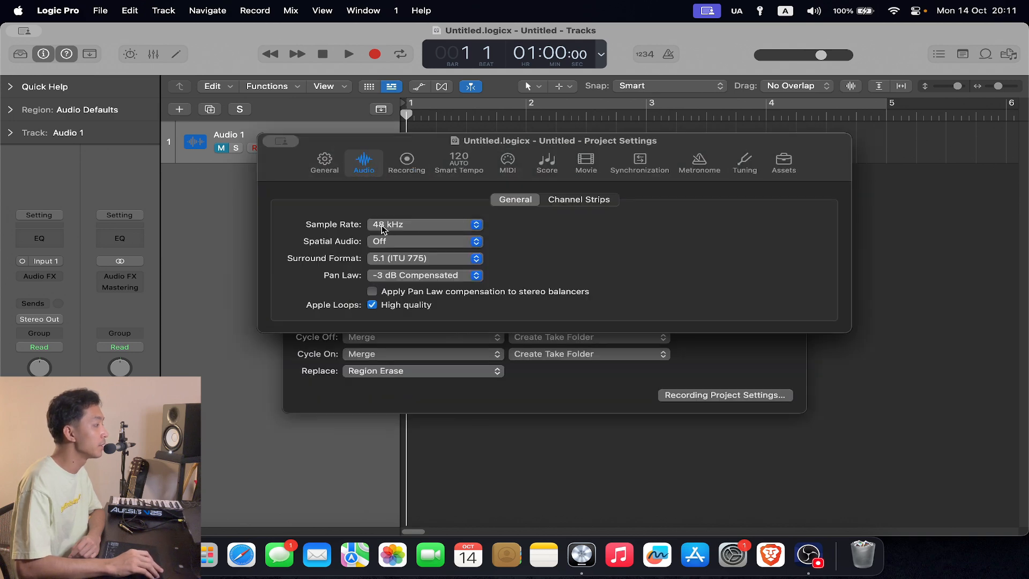
{"action": "left_click", "coordinate": [414, 227]}
{"action": "left_click", "coordinate": [564, 228]}
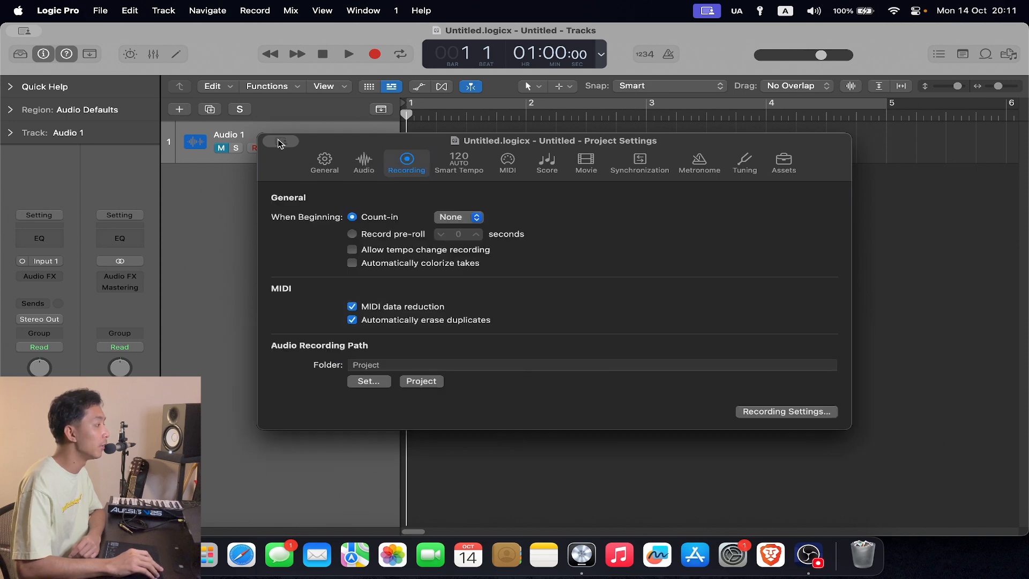
{"action": "mouse_move", "coordinate": [278, 141]}
{"action": "left_click", "coordinate": [284, 164]}
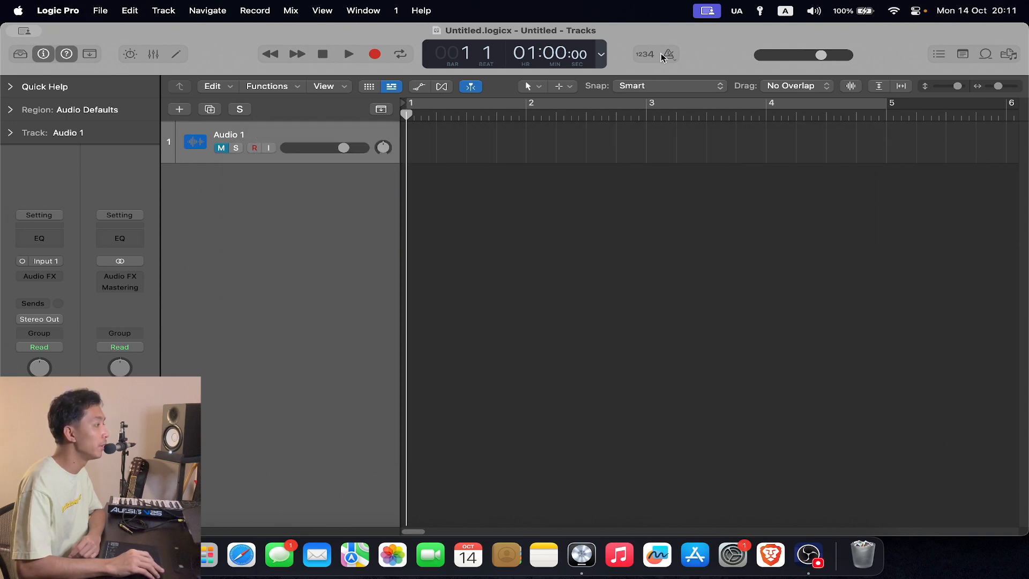
- Turn on the count-in for recording
{"action": "left_click", "coordinate": [646, 54]}
{"action": "left_click", "coordinate": [653, 57]}
{"action": "left_click", "coordinate": [652, 57]}
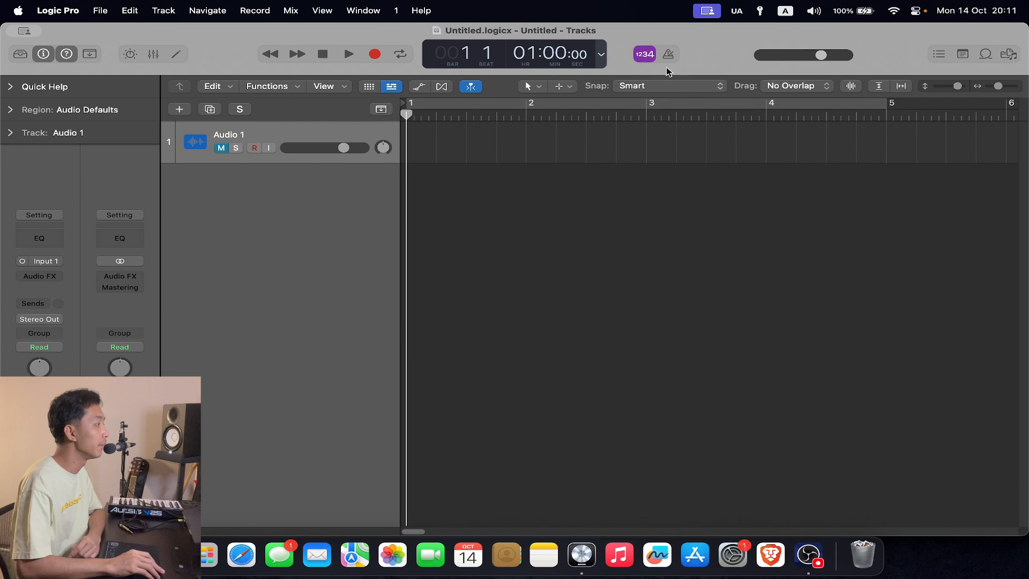
- Create one Mic or Line audio track using Input 1 and reduce its height in the track list
{"action": "left_click", "coordinate": [180, 109]}
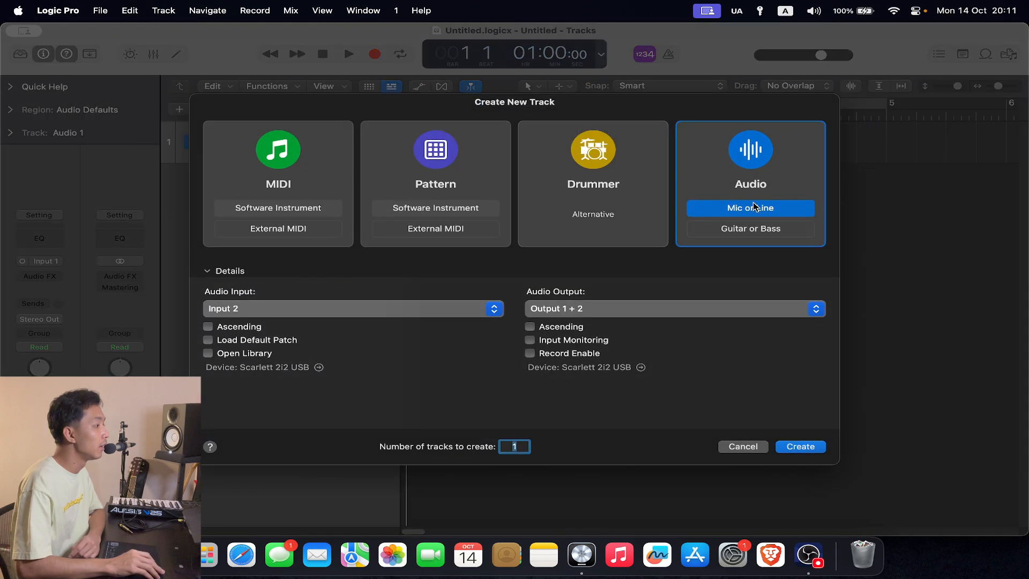
{"action": "left_click", "coordinate": [351, 310]}
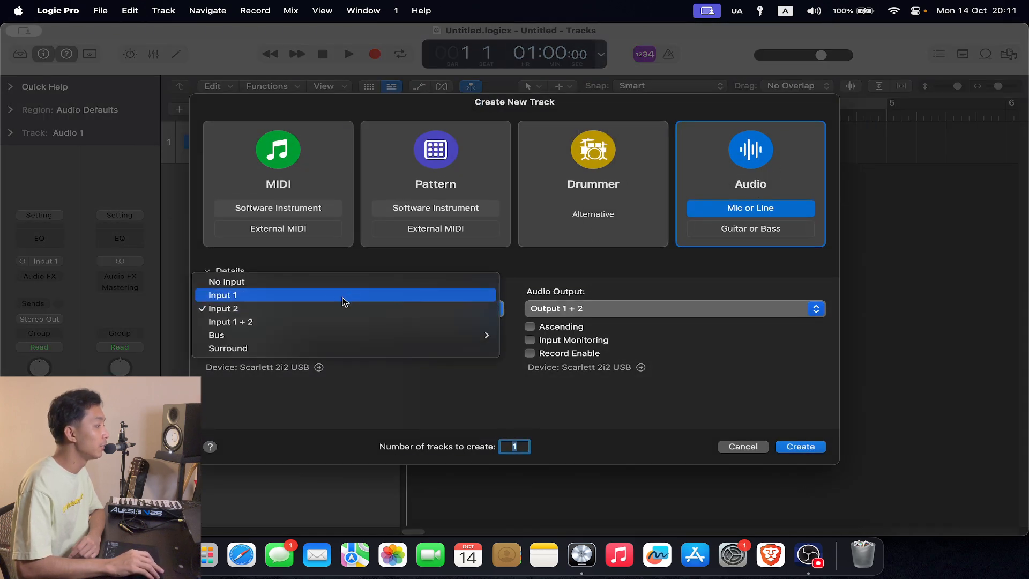
{"action": "left_click", "coordinate": [294, 296]}
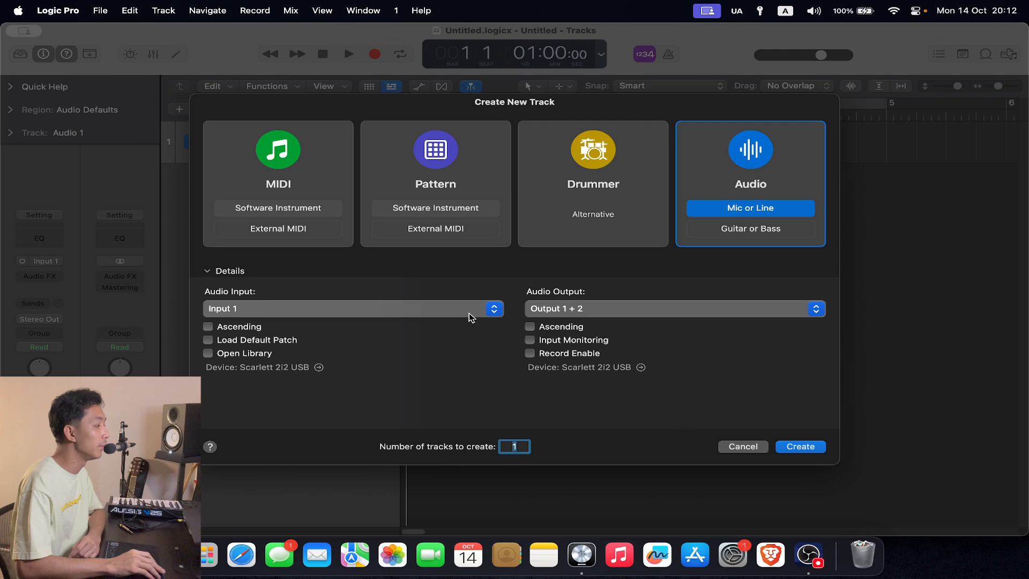
{"action": "left_click", "coordinate": [803, 446]}
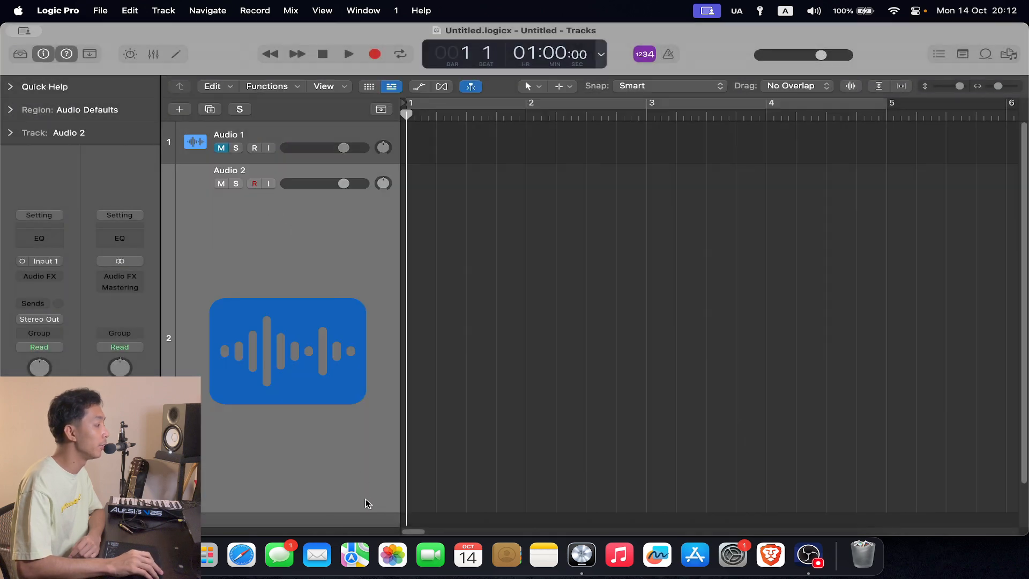
{"action": "left_click_drag", "start_coordinate": [367, 510], "coordinate": [369, 323]}
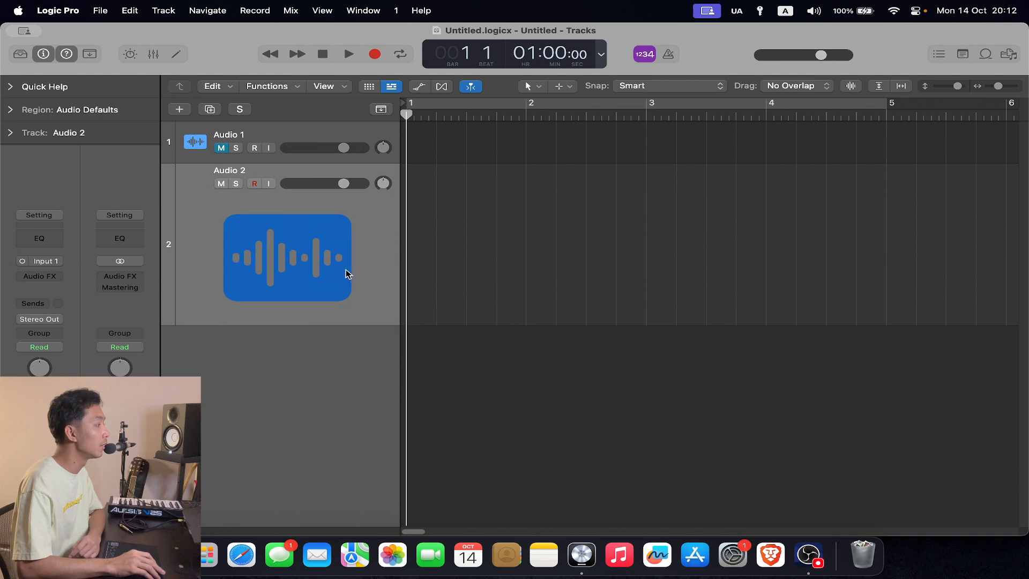
- Arm and mute the new audio track, and record a short voice take from bar 1 to past bar 4
{"action": "left_click", "coordinate": [255, 184]}
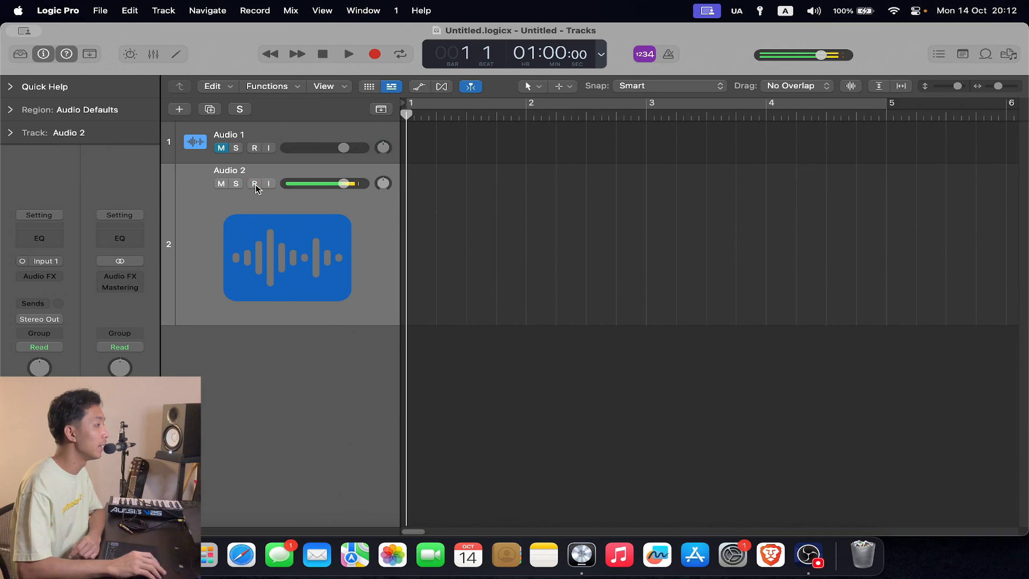
{"action": "left_click", "coordinate": [221, 183]}
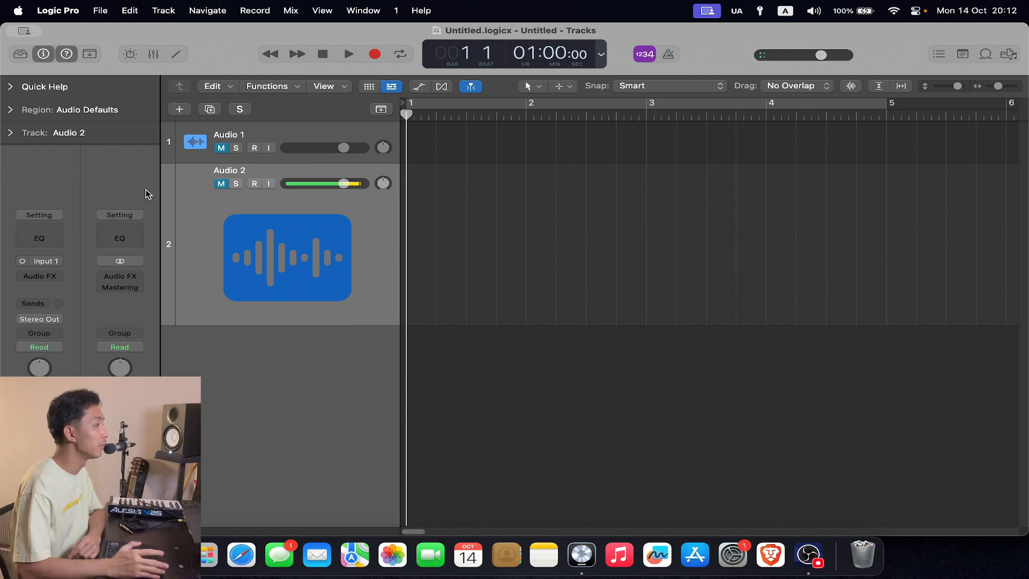
{"action": "left_click", "coordinate": [224, 185]}
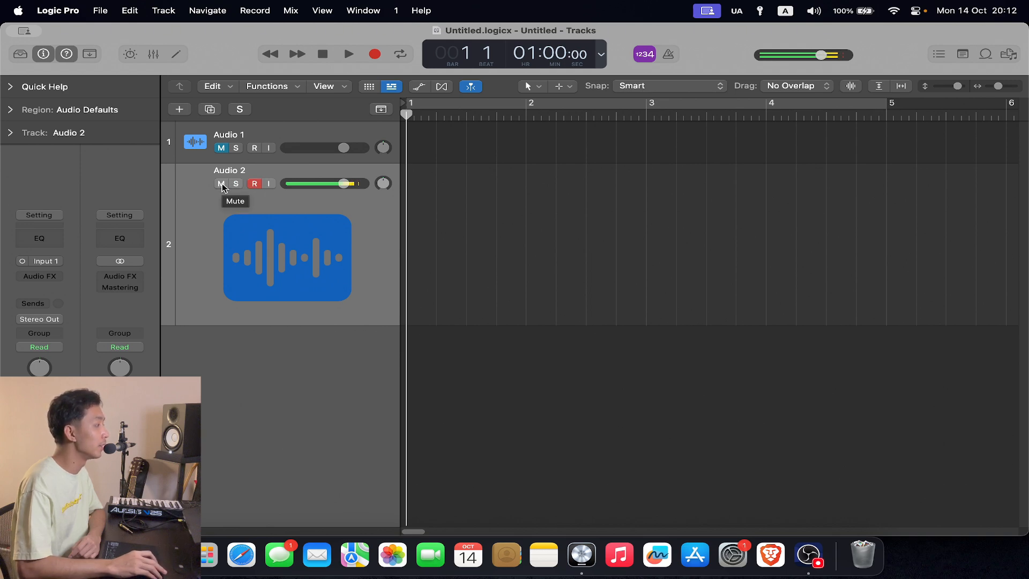
{"action": "left_click", "coordinate": [221, 184]}
{"action": "key", "text": "r"}
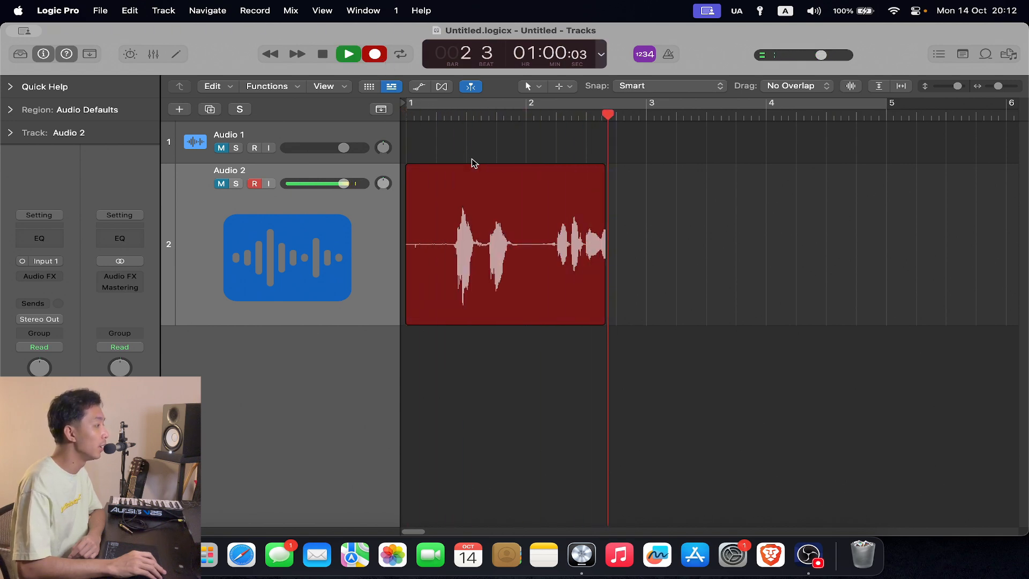
{"action": "key", "text": "space"}
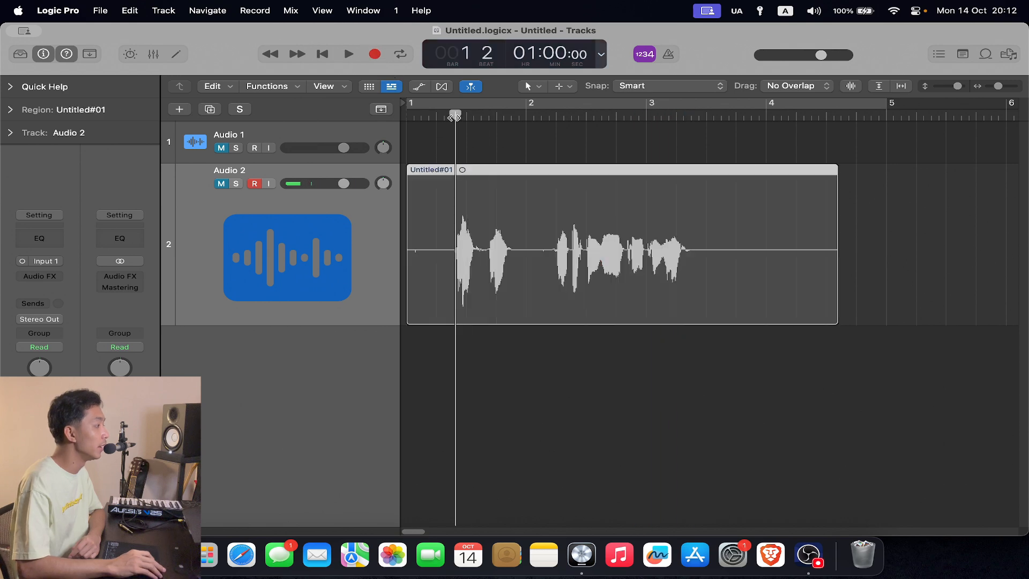
- Disarm and unmute the Audio 2 track and play its recorded take back near the start at a lower track volume
{"action": "left_click", "coordinate": [255, 184]}
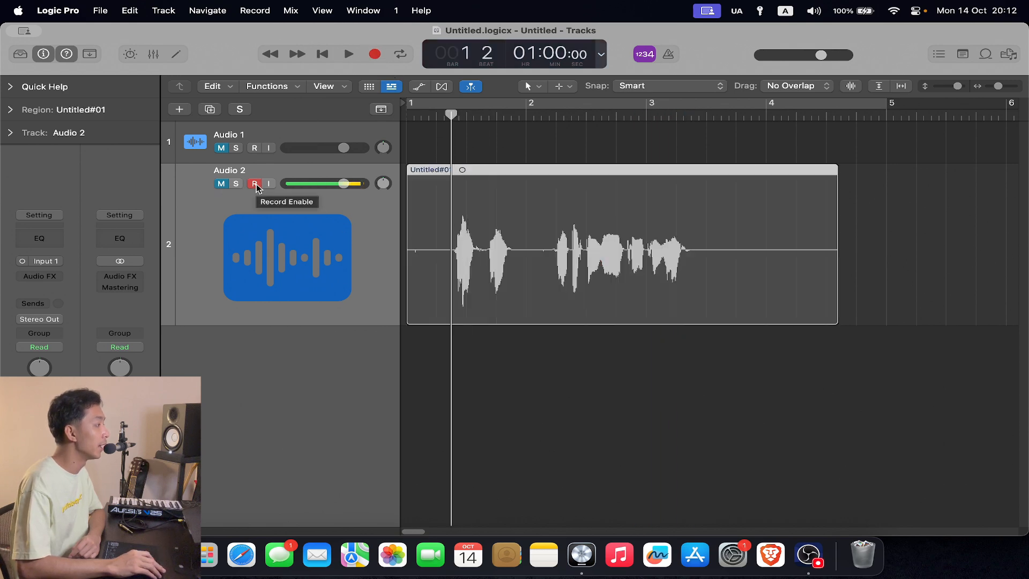
{"action": "left_click", "coordinate": [224, 184]}
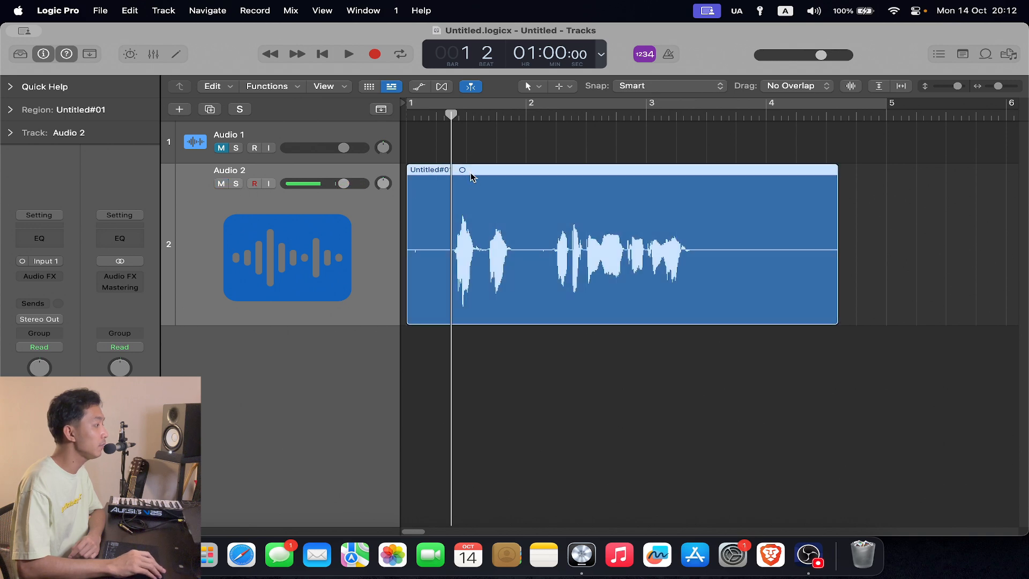
{"action": "left_click_drag", "start_coordinate": [450, 119], "coordinate": [439, 117]}
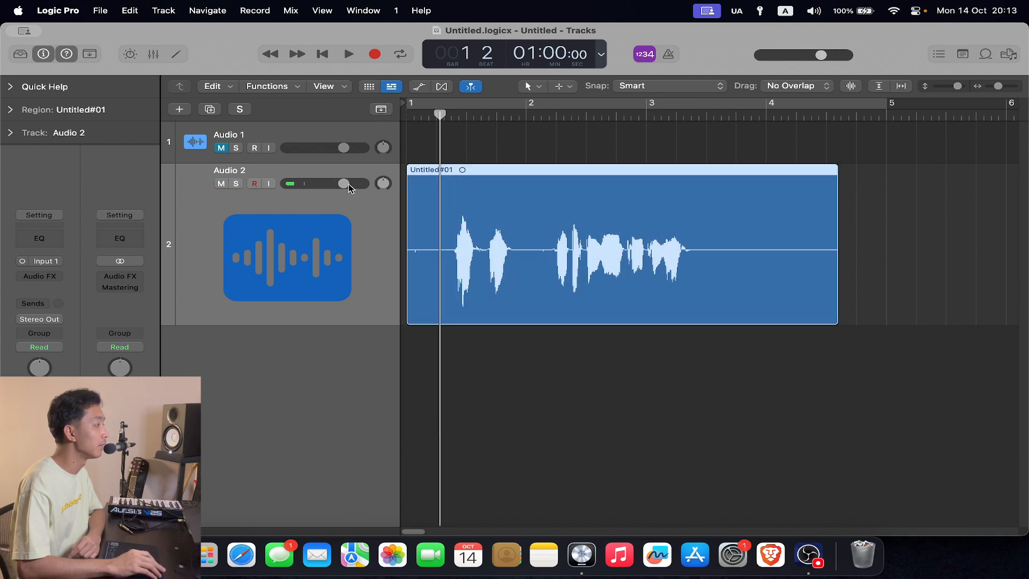
{"action": "left_click_drag", "start_coordinate": [347, 184], "coordinate": [324, 183]}
{"action": "left_click", "coordinate": [352, 56]}
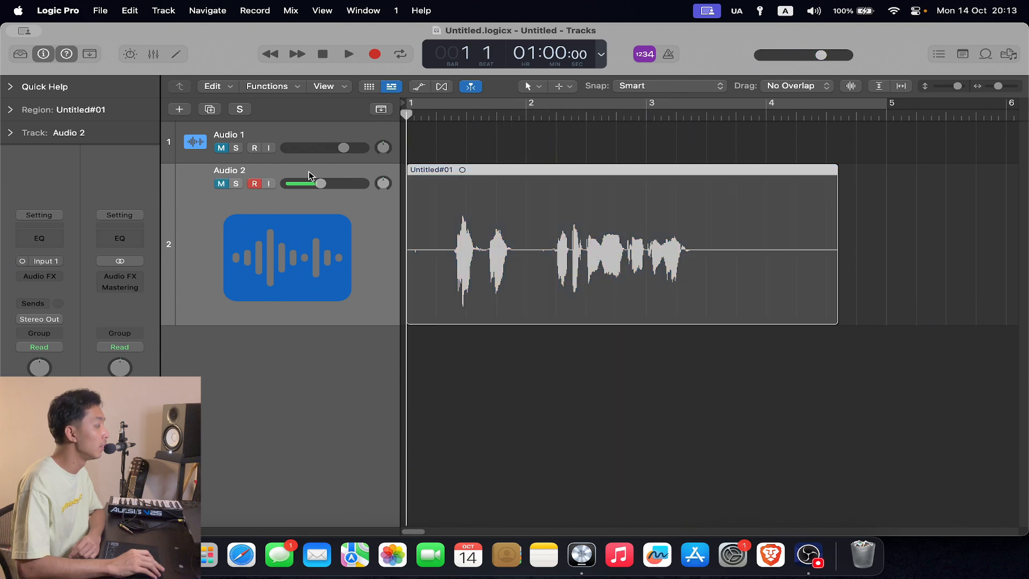
- Record a second voice take over the existing one on the Audio 2 track, from bar 1 to bar 4, and examine both takes
{"action": "left_click", "coordinate": [375, 54]}
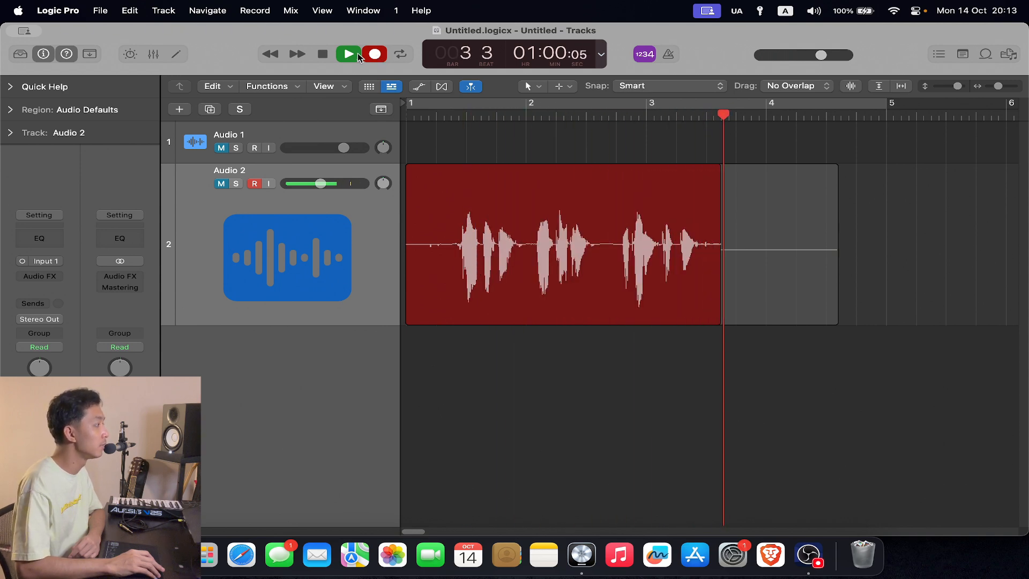
{"action": "left_click", "coordinate": [324, 56]}
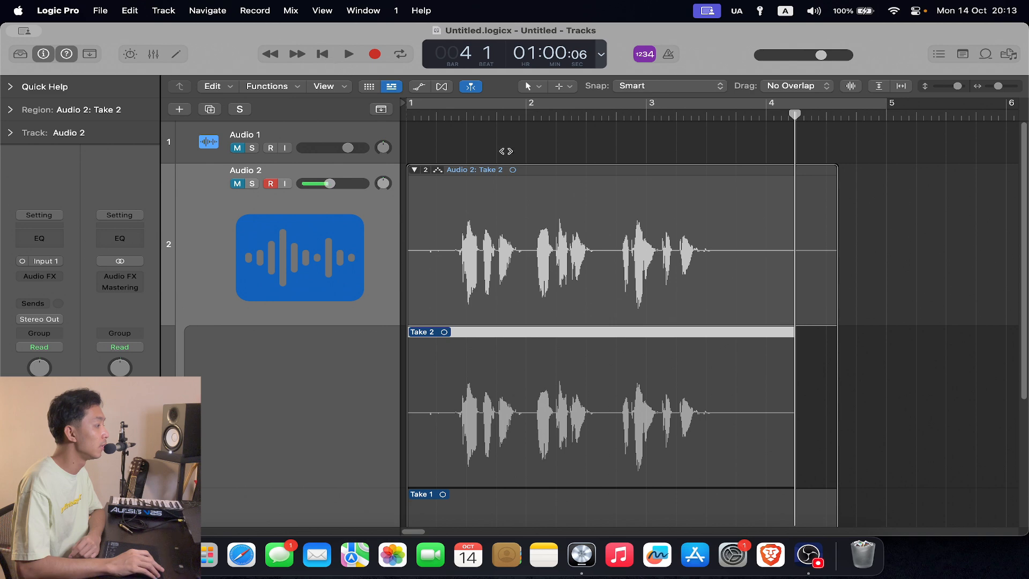
{"action": "scroll", "coordinate": [690, 290], "scroll_direction": "down", "scroll_amount": 2}
{"action": "scroll", "coordinate": [697, 295], "scroll_direction": "down", "scroll_amount": 2}
{"action": "scroll", "coordinate": [597, 349], "scroll_direction": "down", "scroll_amount": 4}
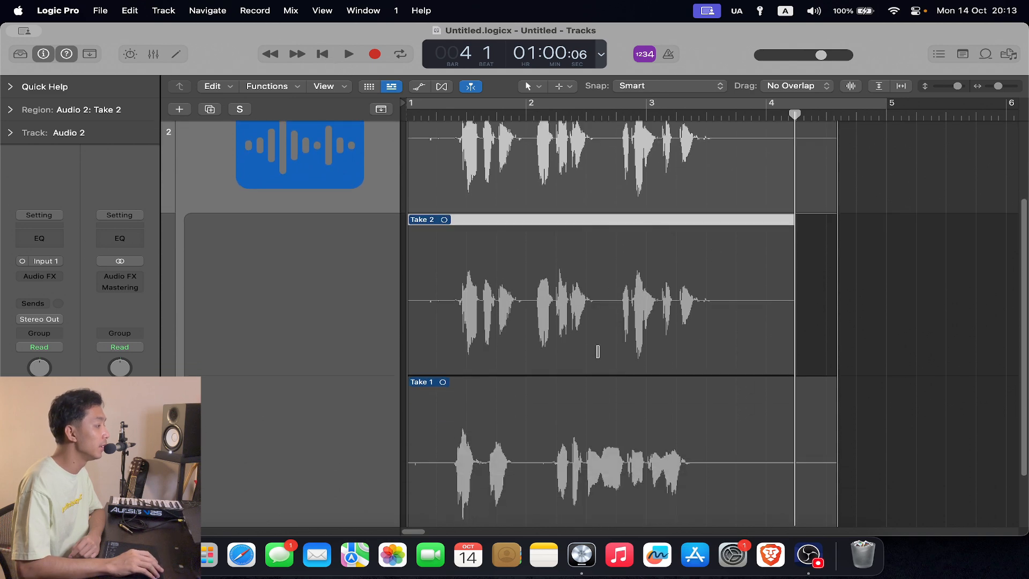
{"action": "scroll", "coordinate": [564, 326], "scroll_direction": "up", "scroll_amount": 3}
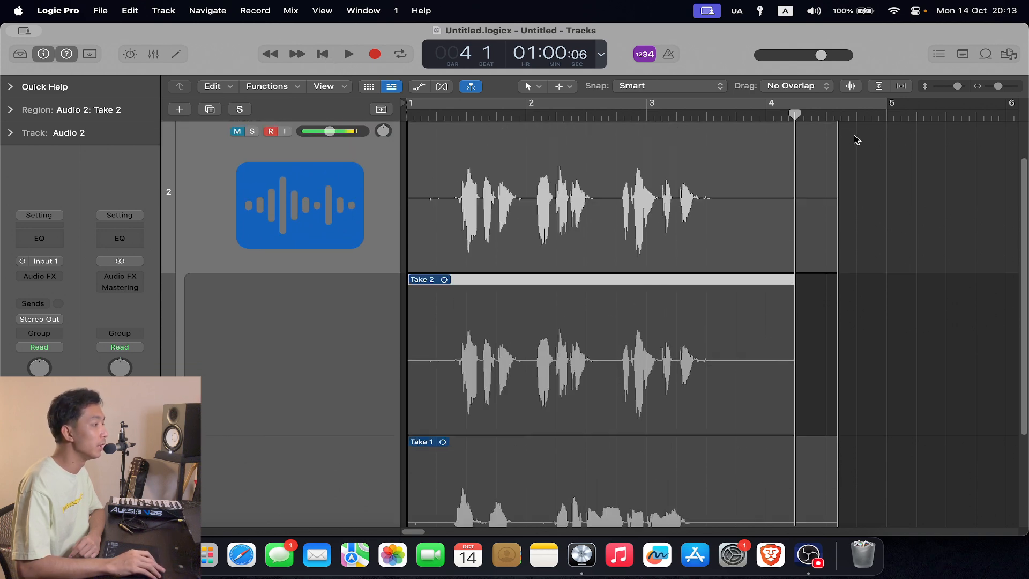
{"action": "left_click_drag", "start_coordinate": [957, 86], "coordinate": [954, 86]}
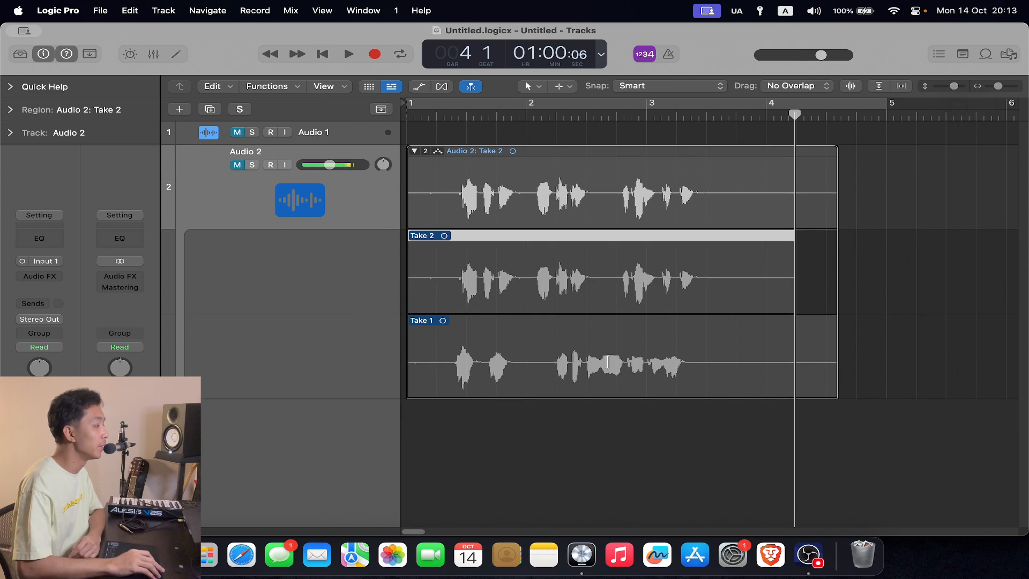
{"action": "left_click", "coordinate": [573, 360]}
{"action": "left_click", "coordinate": [582, 274]}
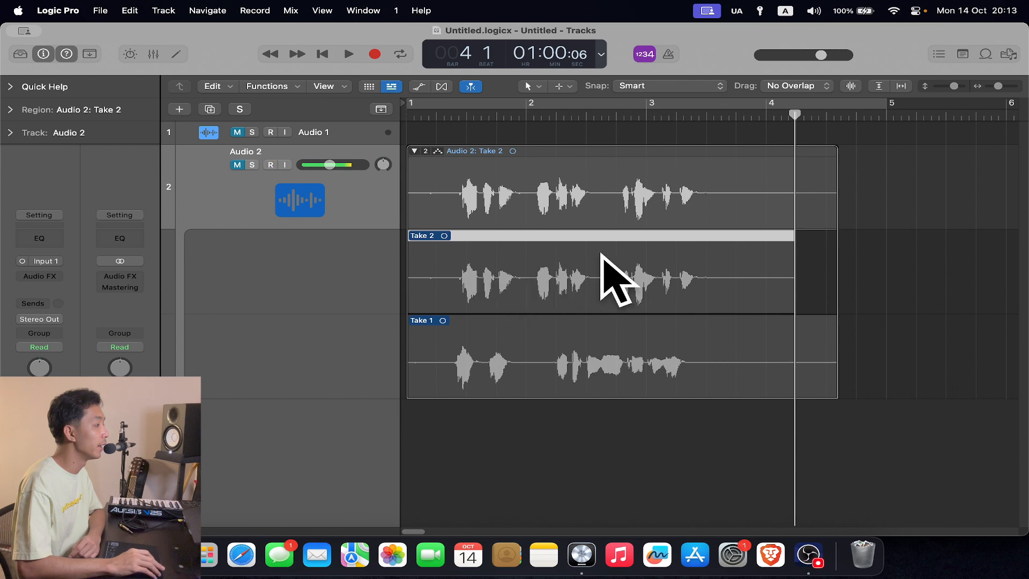
- Unmute the Audio 2 track and play back Take 2 from near the start of bar 1
{"action": "left_click_drag", "start_coordinate": [453, 115], "coordinate": [432, 114]}
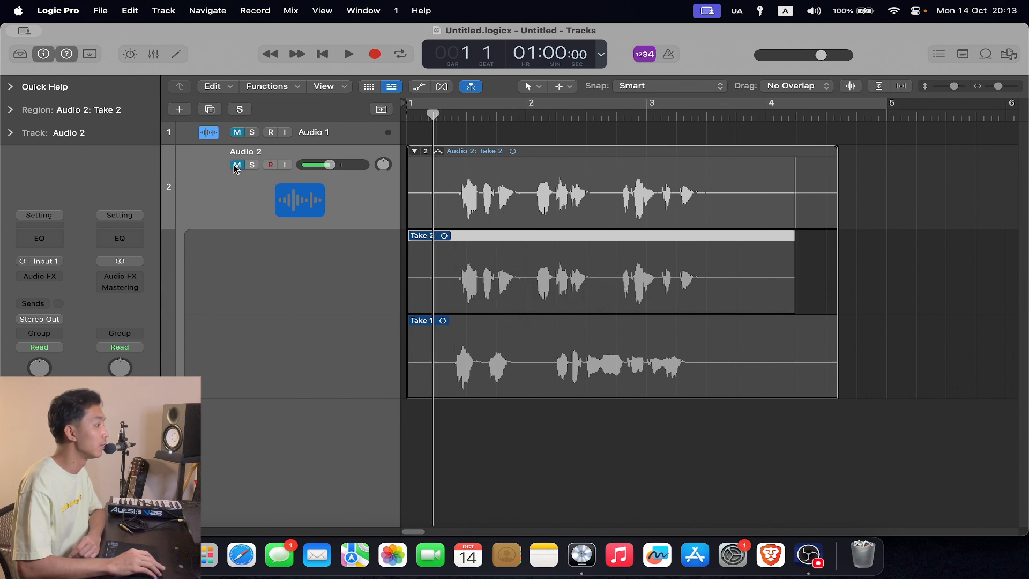
{"action": "left_click", "coordinate": [236, 165]}
{"action": "left_click", "coordinate": [348, 54]}
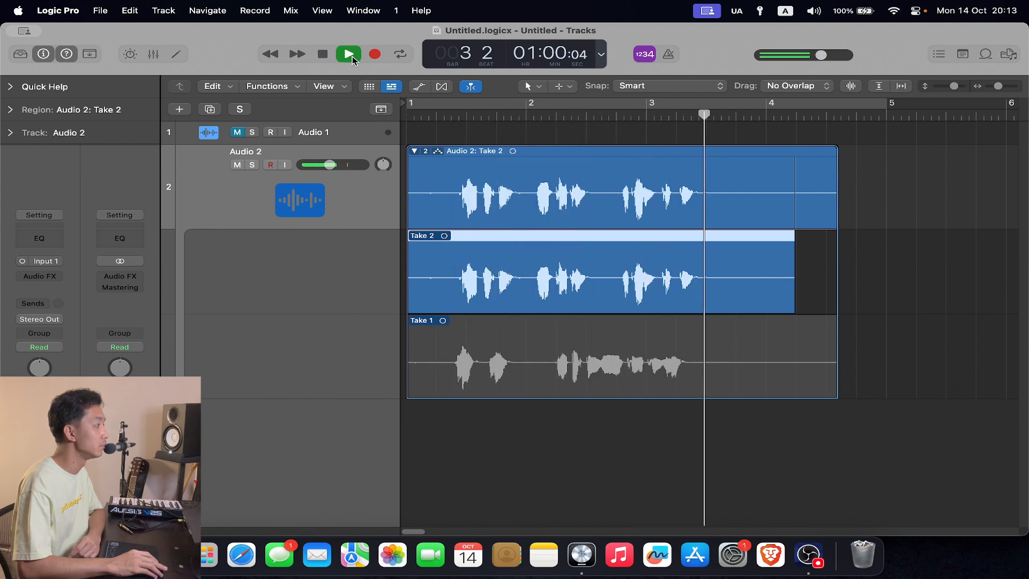
{"action": "left_click", "coordinate": [352, 56]}
{"action": "left_click", "coordinate": [328, 56]}
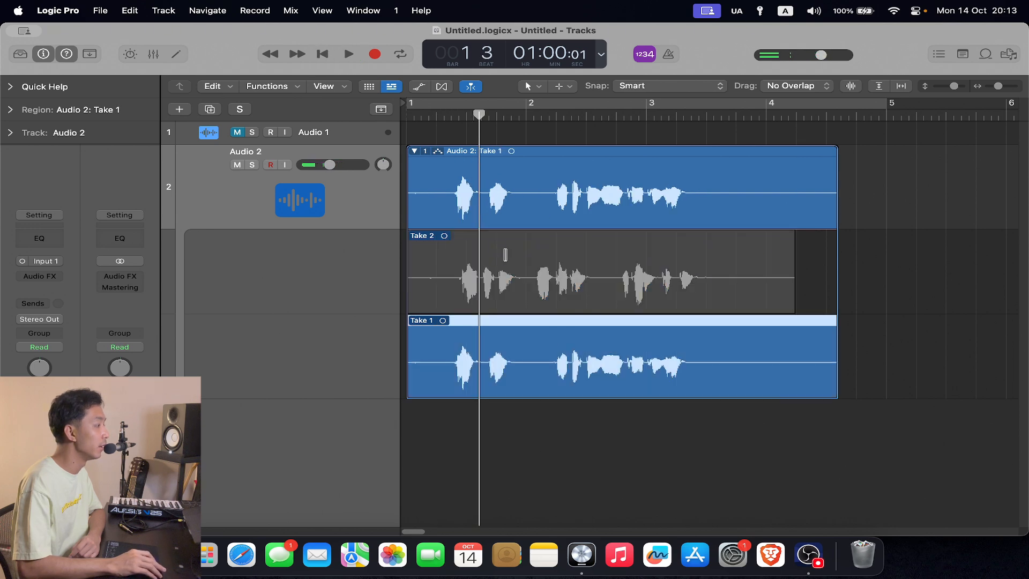
- Play back Take 1 of the Audio 2 take folder and return the playhead to bar 1
{"action": "left_click", "coordinate": [348, 54]}
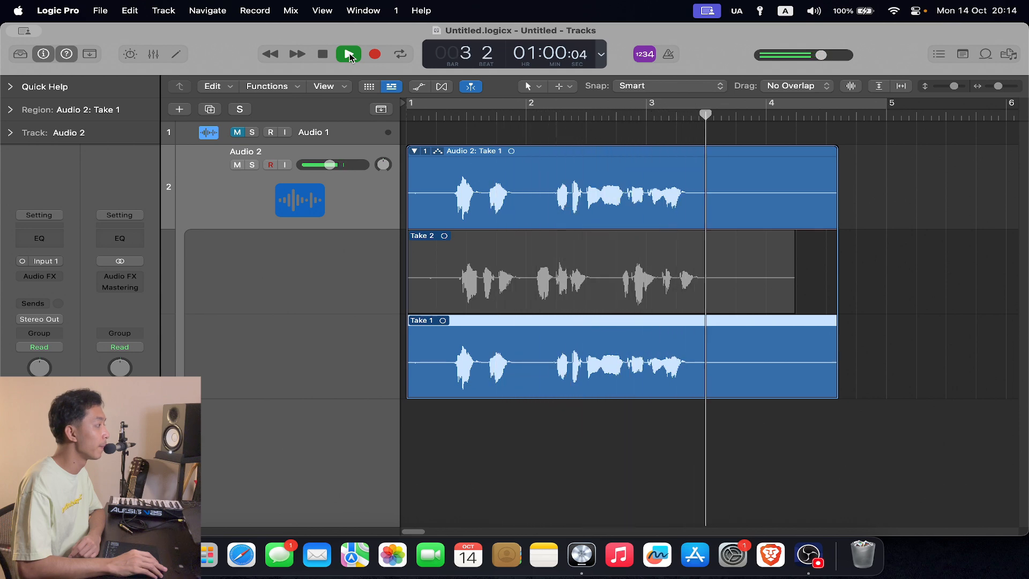
{"action": "left_click", "coordinate": [345, 56]}
{"action": "left_click", "coordinate": [328, 56]}
{"action": "left_click", "coordinate": [321, 59]}
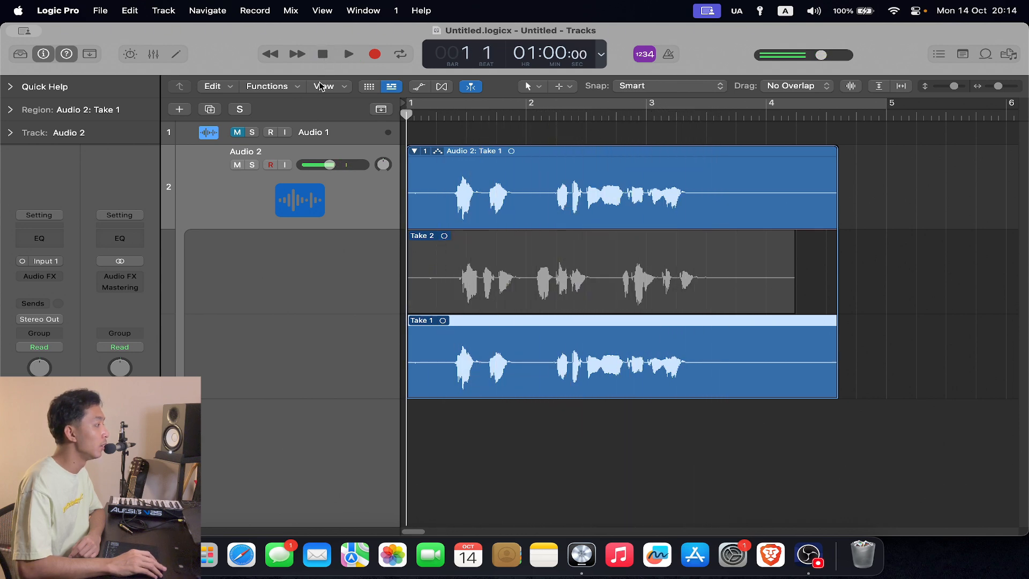
- Mute the Audio 2 track and reduce its height in the track list
{"action": "left_click", "coordinate": [237, 165]}
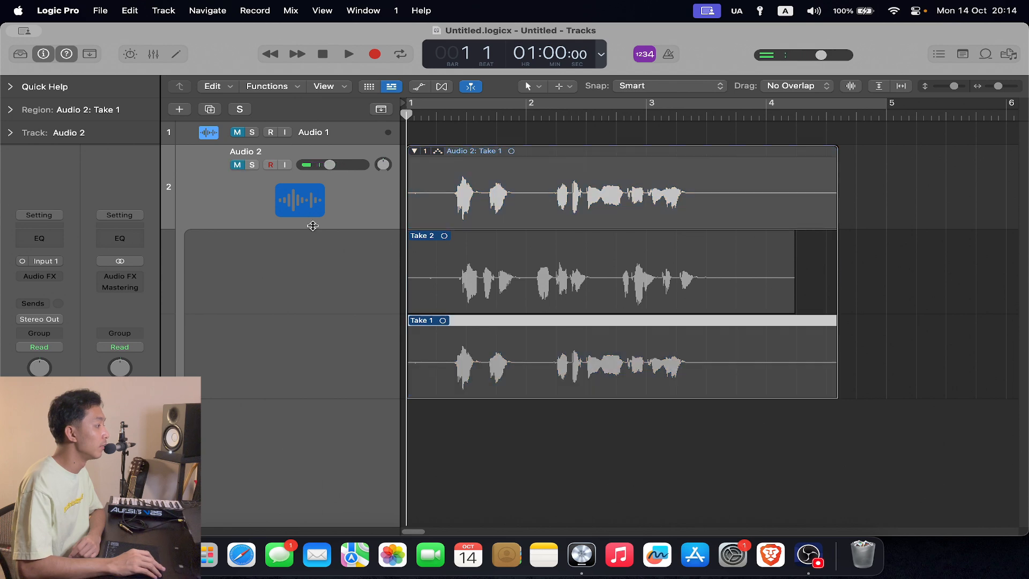
{"action": "left_click_drag", "start_coordinate": [313, 226], "coordinate": [315, 214]}
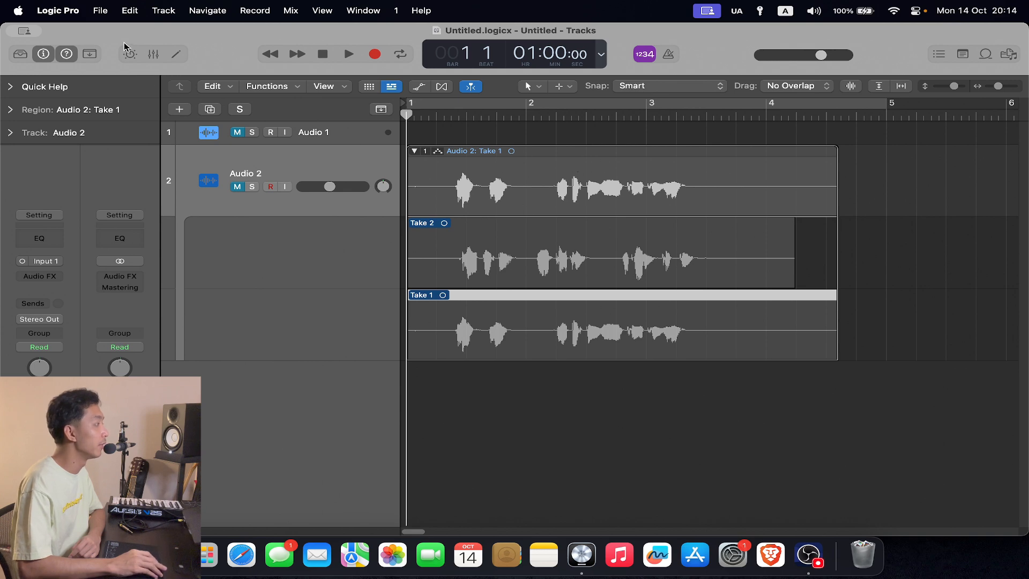
- In the recording settings, set overlapping audio recordings with Cycle Off to Create New Track
{"action": "left_click", "coordinate": [98, 9]}
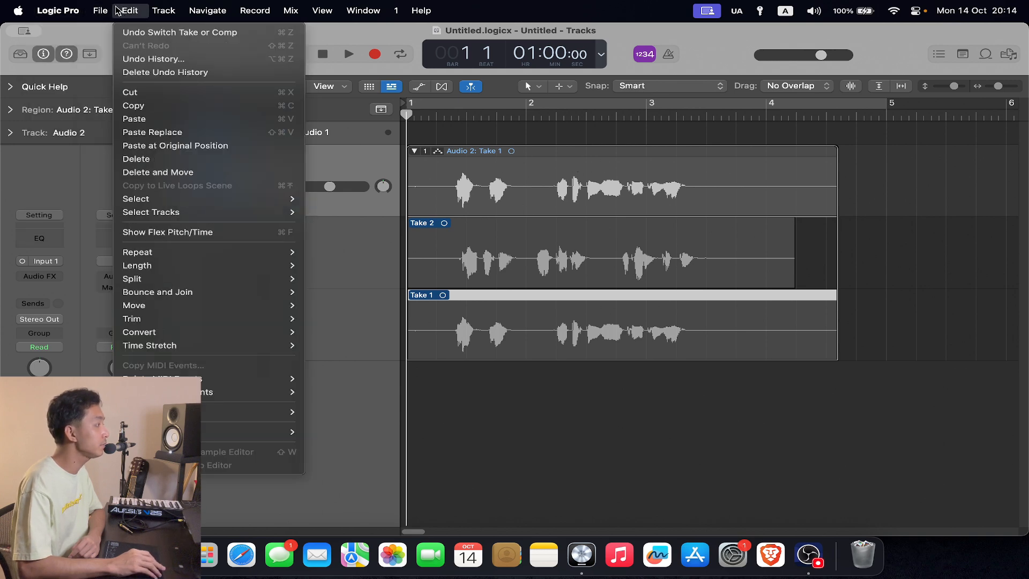
{"action": "mouse_move", "coordinate": [84, 56]}
{"action": "left_click", "coordinate": [294, 65]}
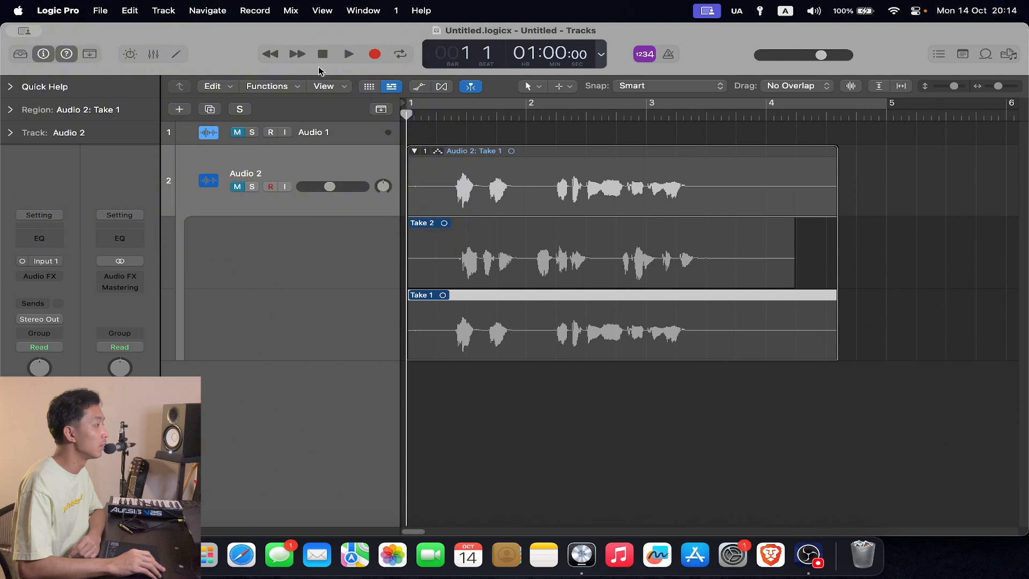
{"action": "left_click", "coordinate": [402, 207]}
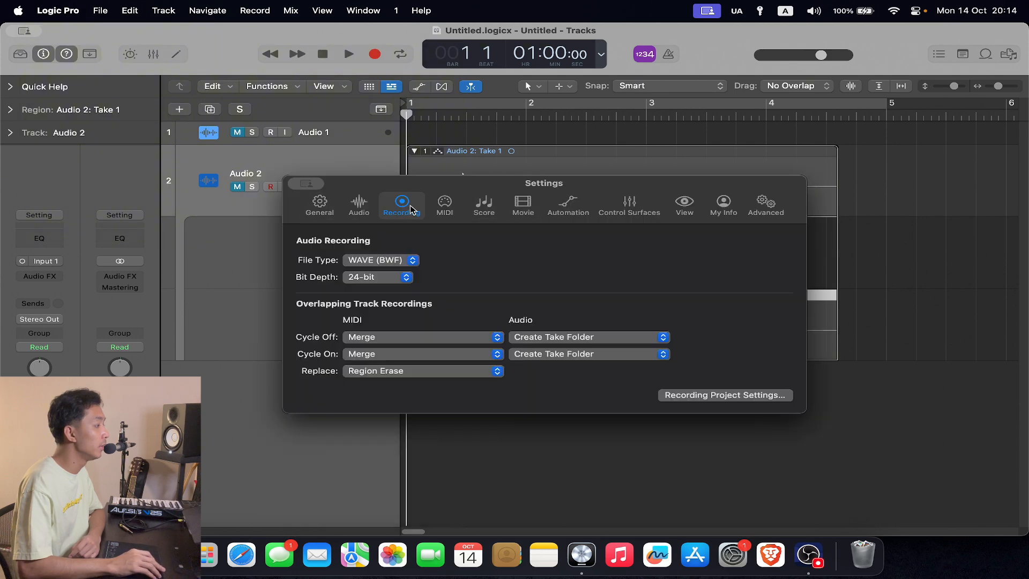
{"action": "left_click", "coordinate": [612, 337]}
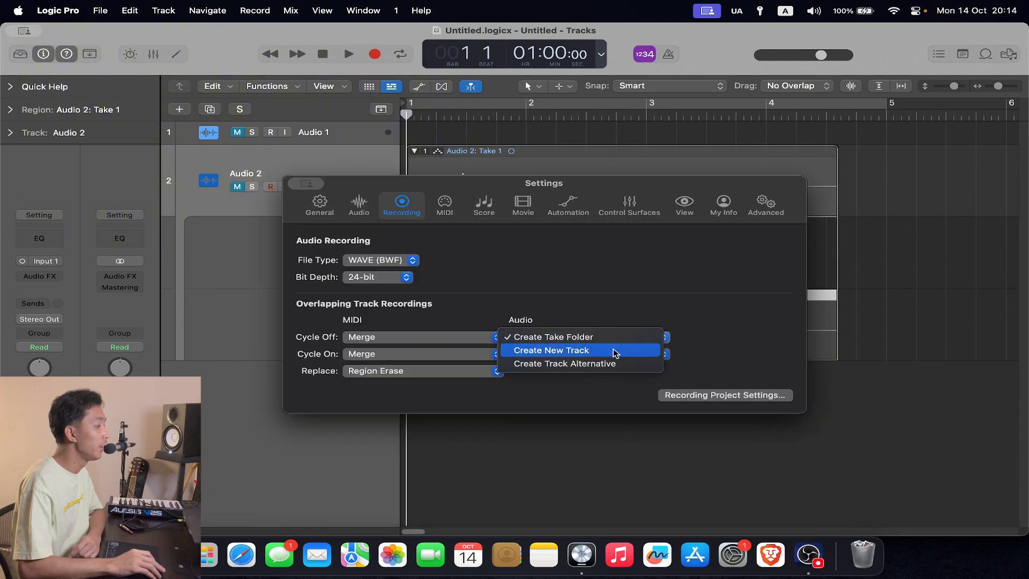
{"action": "left_click", "coordinate": [614, 349]}
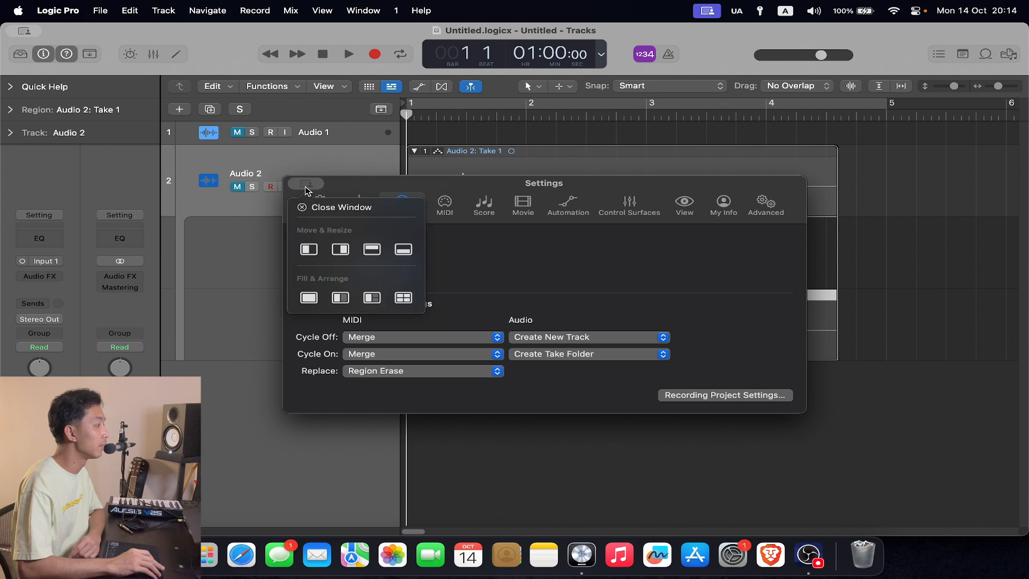
{"action": "left_click", "coordinate": [311, 205]}
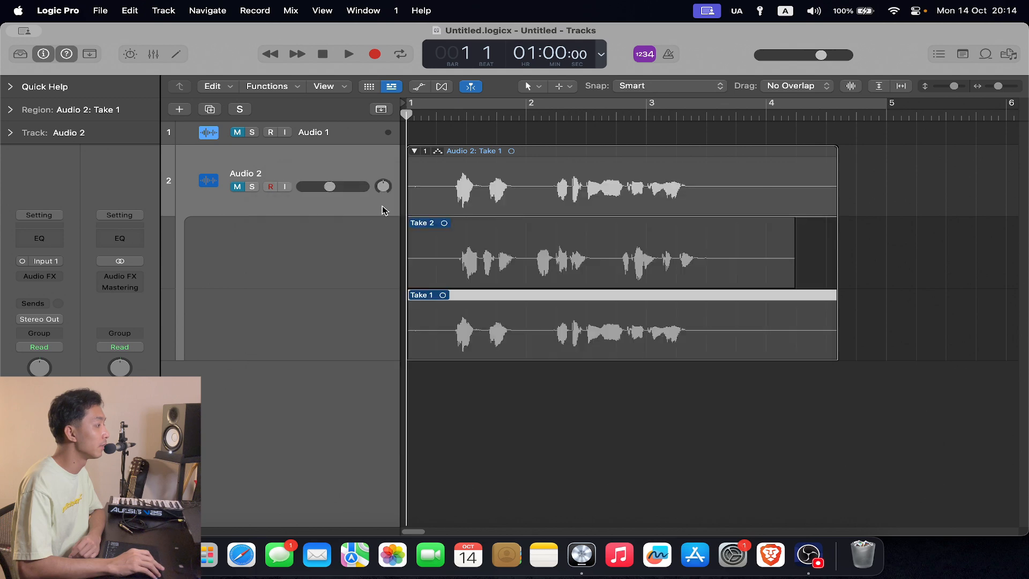
- Create one more Mic or Line audio track using Input 1
{"action": "left_click", "coordinate": [349, 360]}
{"action": "left_click", "coordinate": [181, 109]}
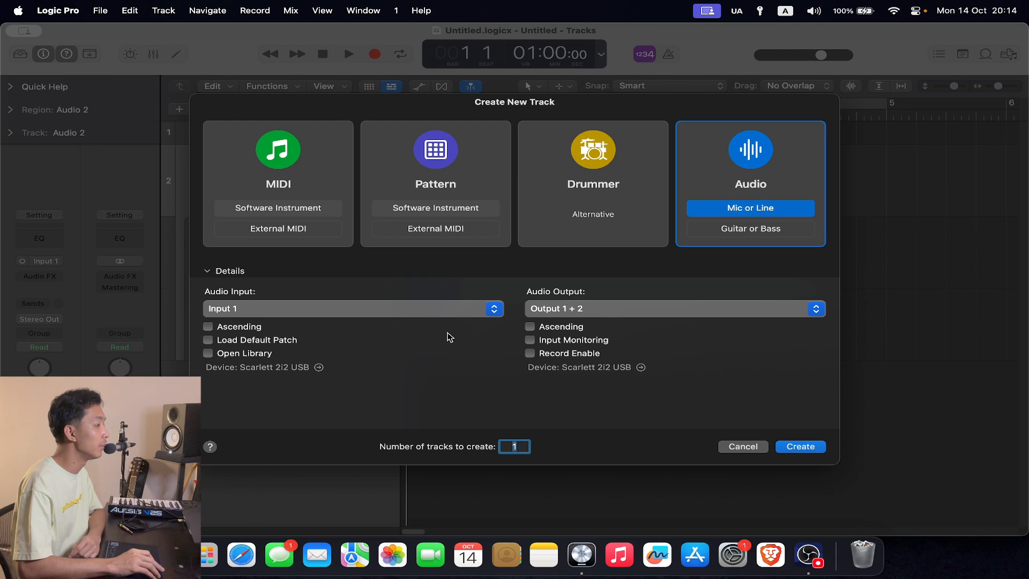
{"action": "left_click", "coordinate": [816, 445]}
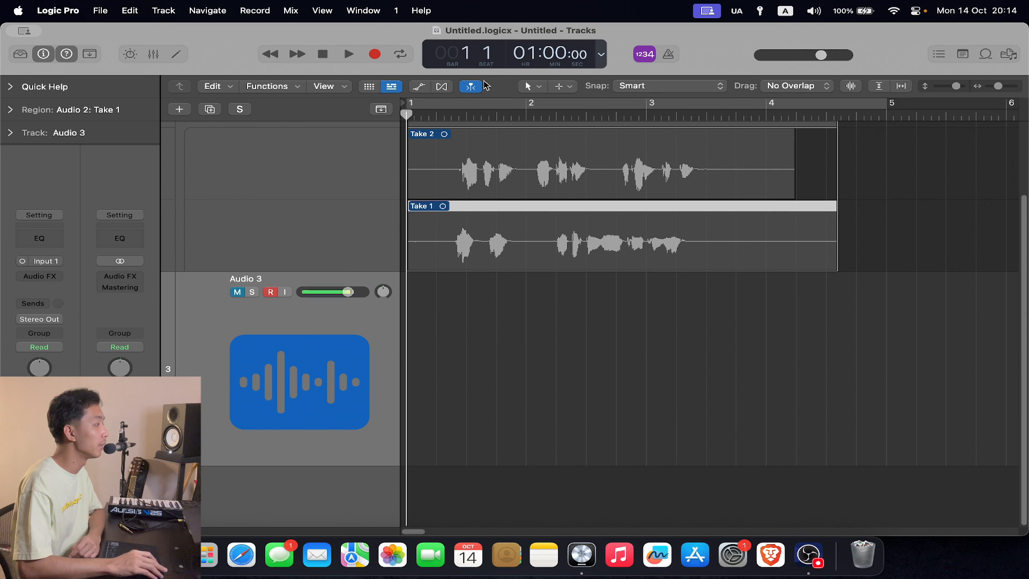
- Record a short voice take on the Audio 3 track from bar 1 to late in bar 2, and return the playhead to bar 1
{"action": "left_click", "coordinate": [375, 54]}
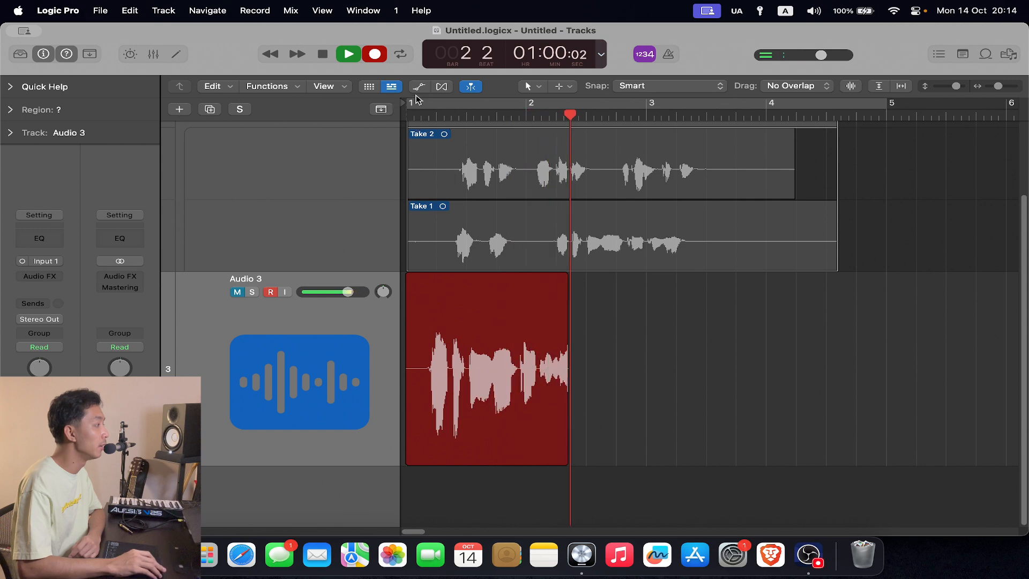
{"action": "left_click", "coordinate": [323, 55]}
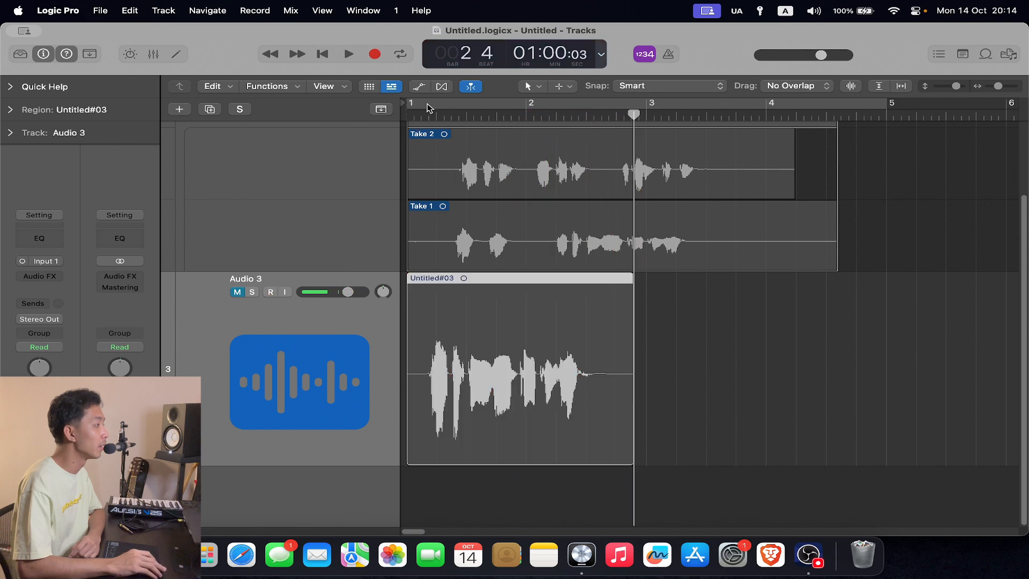
{"action": "left_click", "coordinate": [323, 55]}
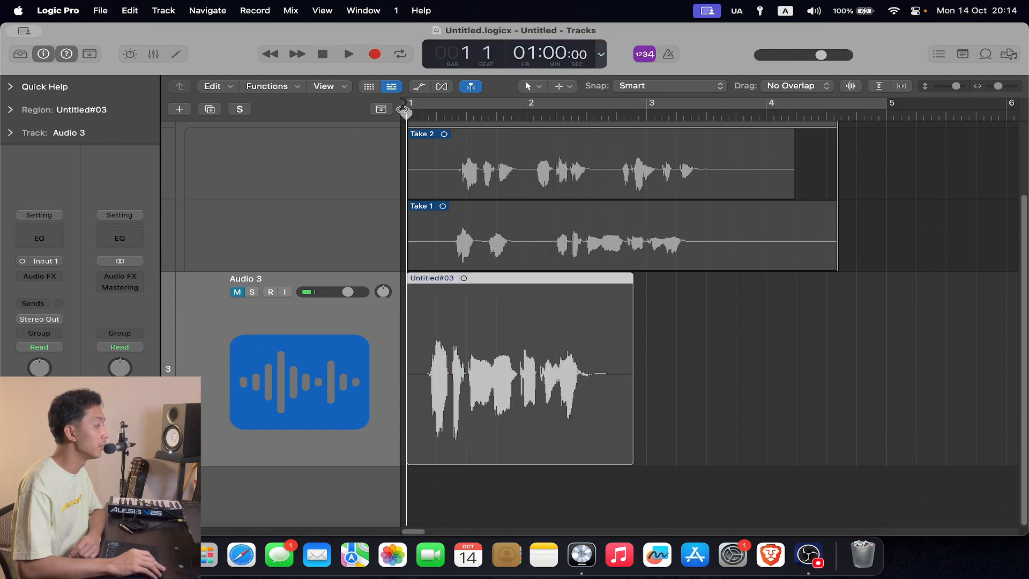
- Record a second voice take over the first on Audio 3 from bar 1 into bar 2
{"action": "left_click", "coordinate": [372, 54]}
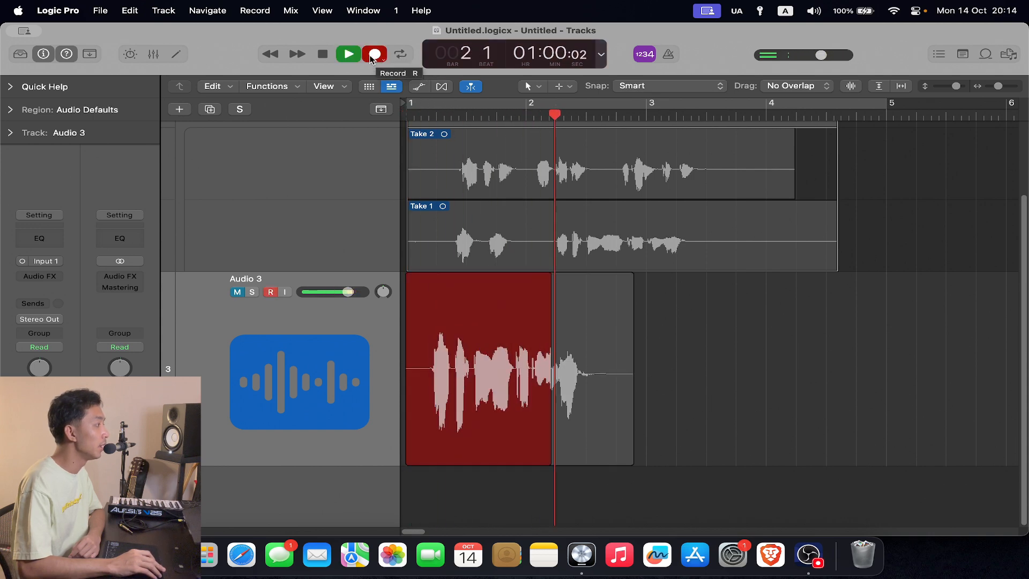
{"action": "left_click", "coordinate": [322, 55]}
{"action": "scroll", "coordinate": [691, 284], "scroll_direction": "down", "scroll_amount": 5}
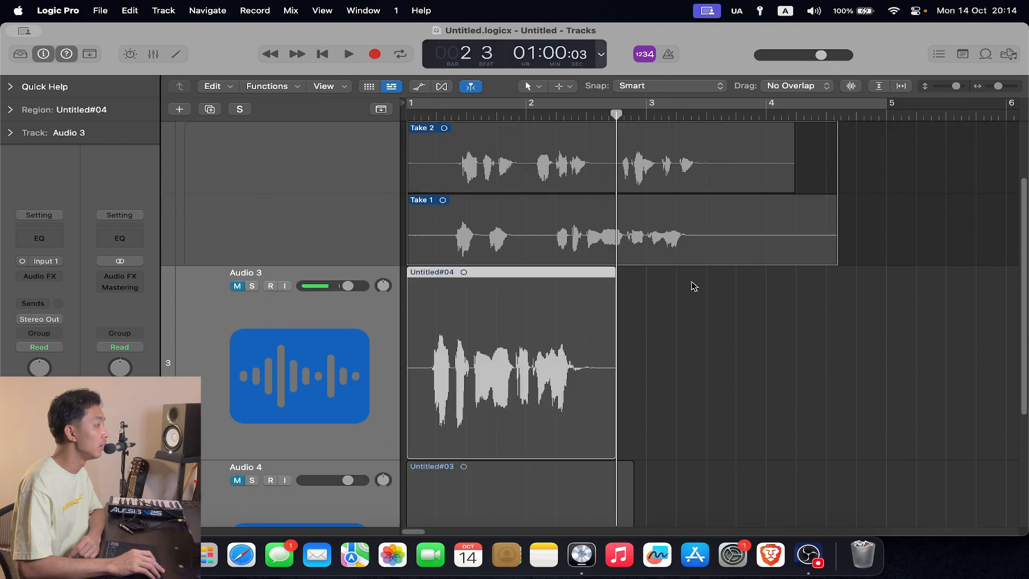
{"action": "left_click", "coordinate": [723, 281]}
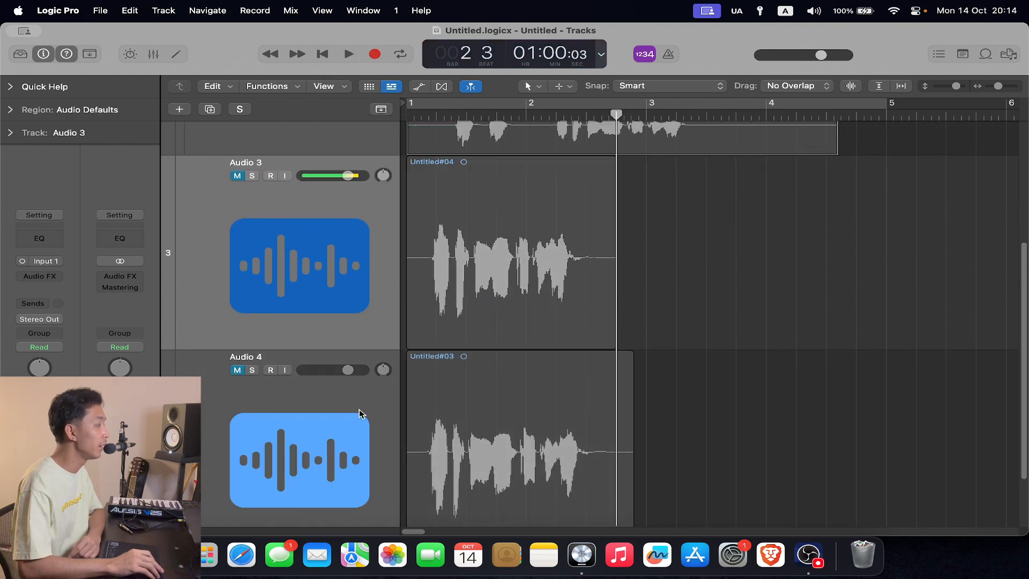
- Unmute the Audio 4 and Audio 3 tracks
{"action": "left_click", "coordinate": [237, 371]}
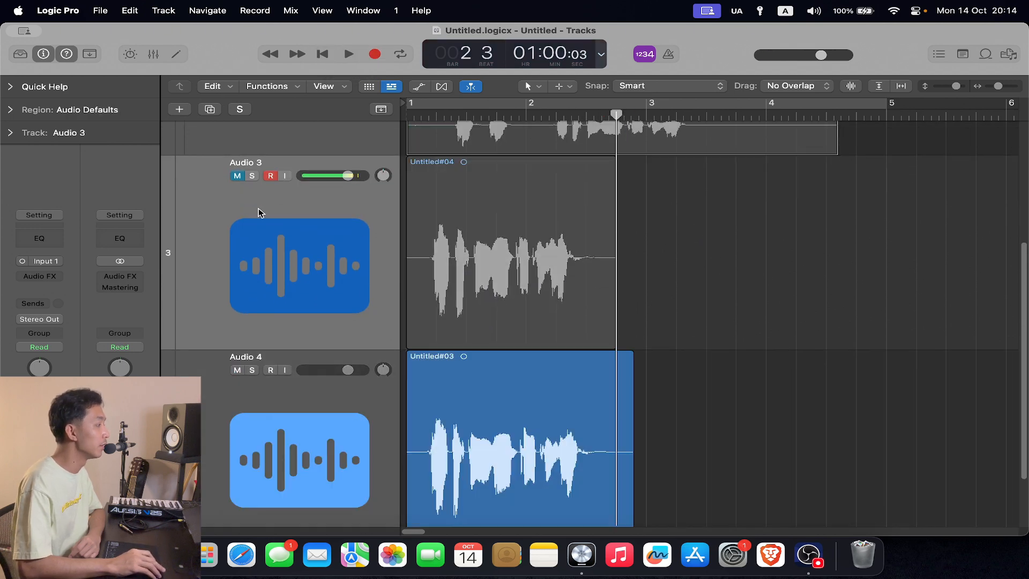
{"action": "left_click", "coordinate": [237, 175]}
{"action": "scroll", "coordinate": [499, 241], "scroll_direction": "down", "scroll_amount": 1}
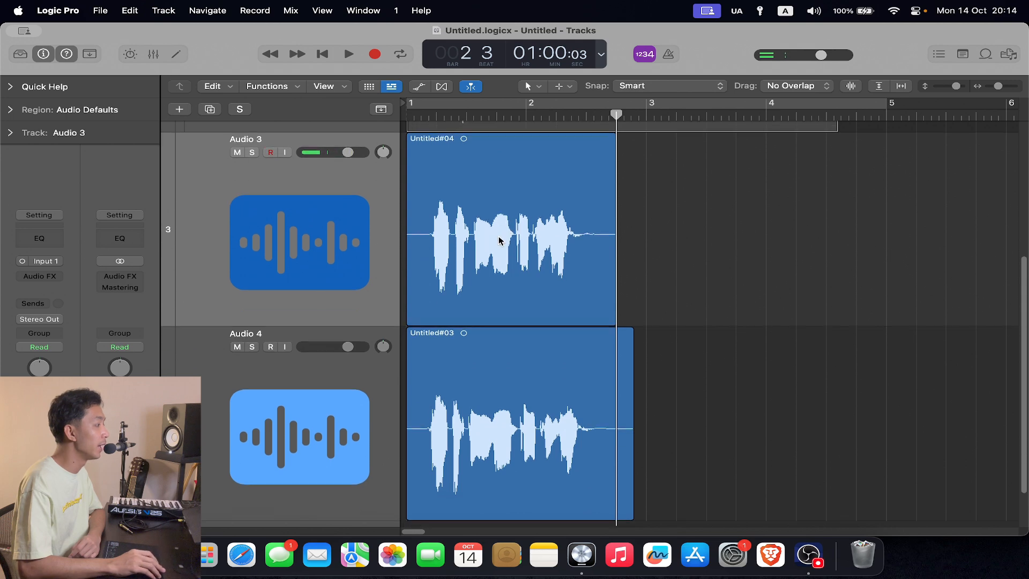
{"action": "scroll", "coordinate": [495, 418], "scroll_direction": "down", "scroll_amount": 1}
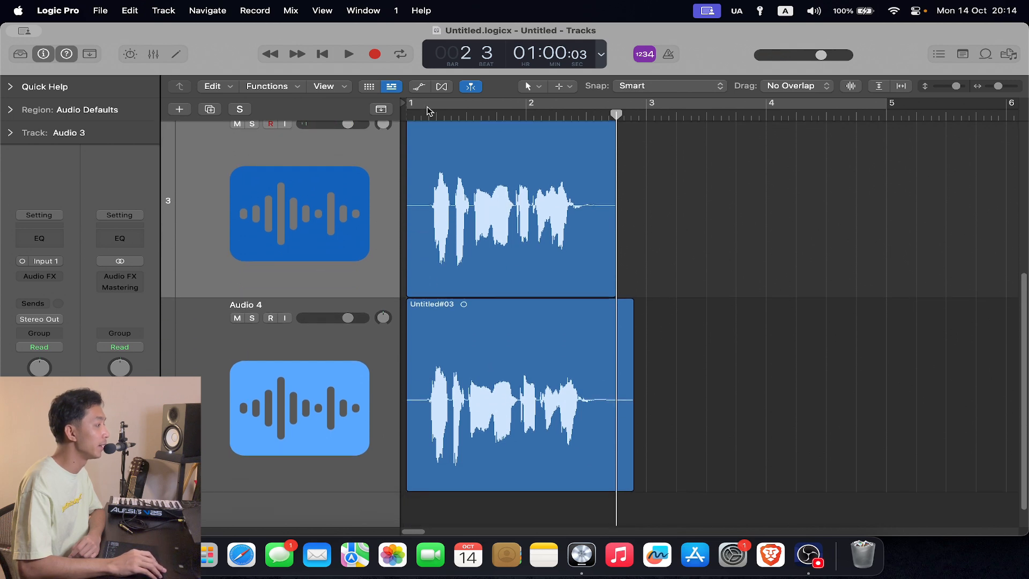
- Play back Audio 3 in solo while lowering the volume of Audio 3 and Audio 4, and turn its solo off
{"action": "key", "text": "space"}
{"action": "scroll", "coordinate": [434, 210], "scroll_direction": "up", "scroll_amount": 2}
{"action": "left_click", "coordinate": [252, 182]}
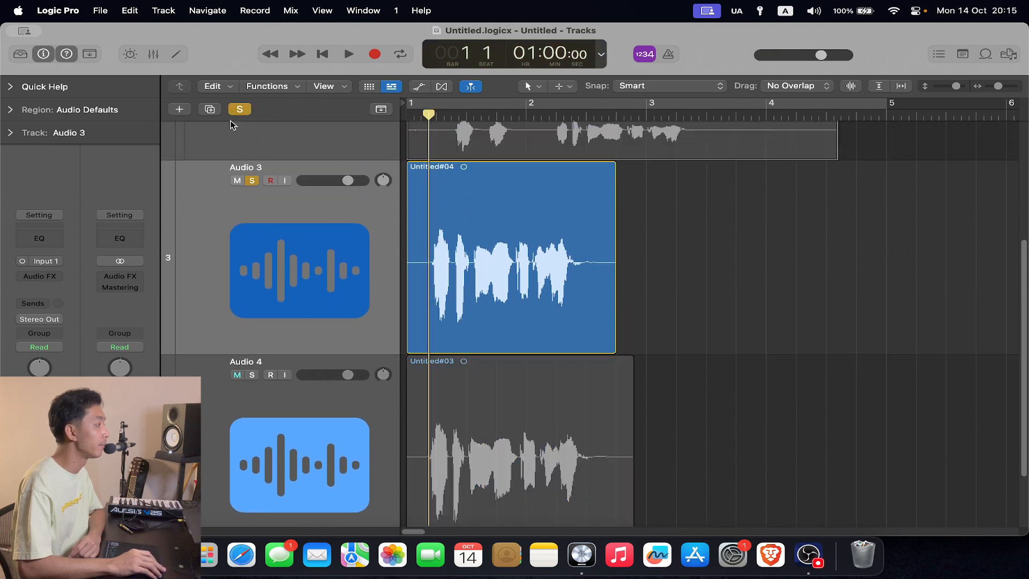
{"action": "left_click", "coordinate": [349, 53]}
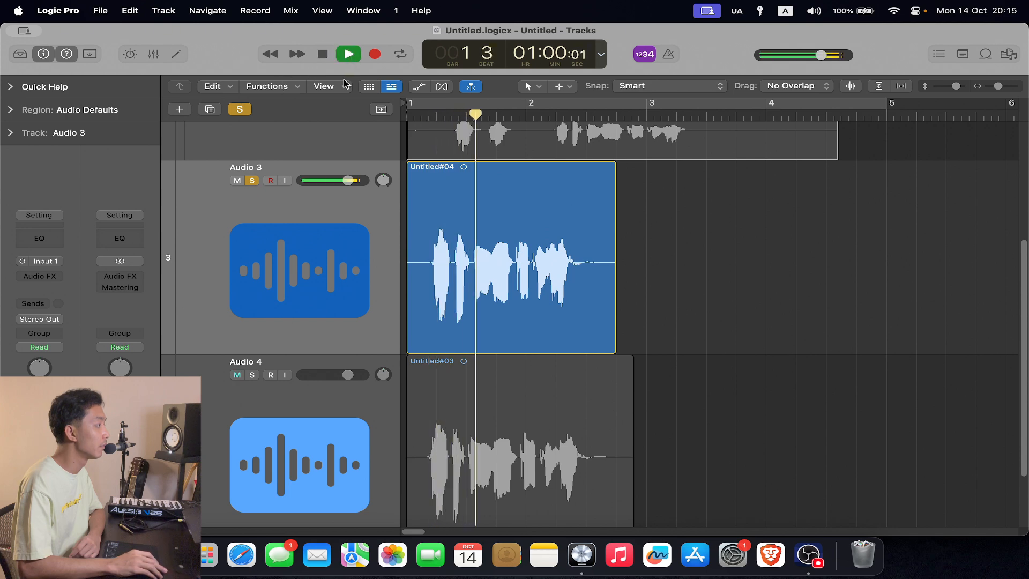
{"action": "left_click_drag", "start_coordinate": [347, 181], "coordinate": [326, 180]}
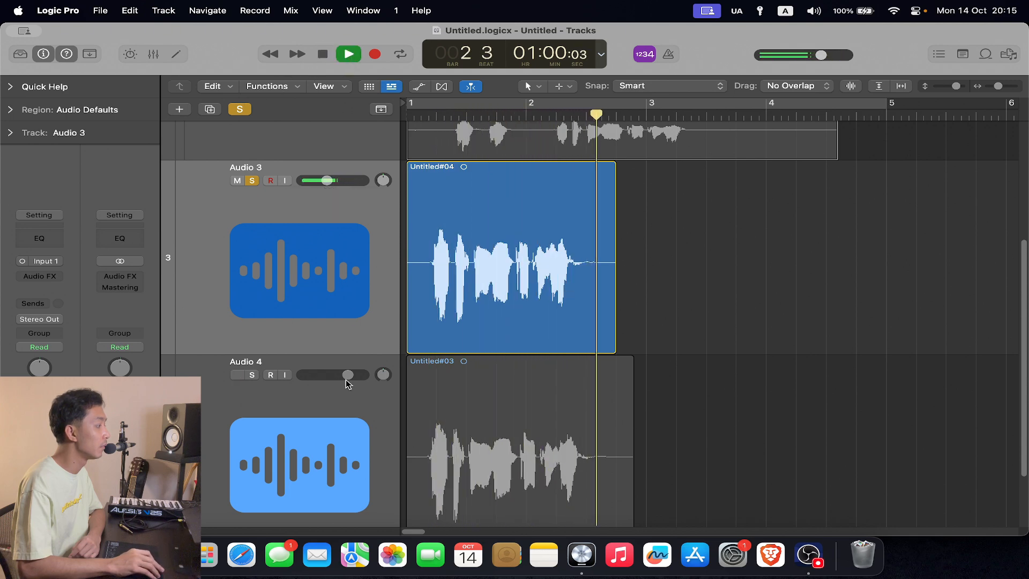
{"action": "left_click_drag", "start_coordinate": [348, 374], "coordinate": [332, 375]}
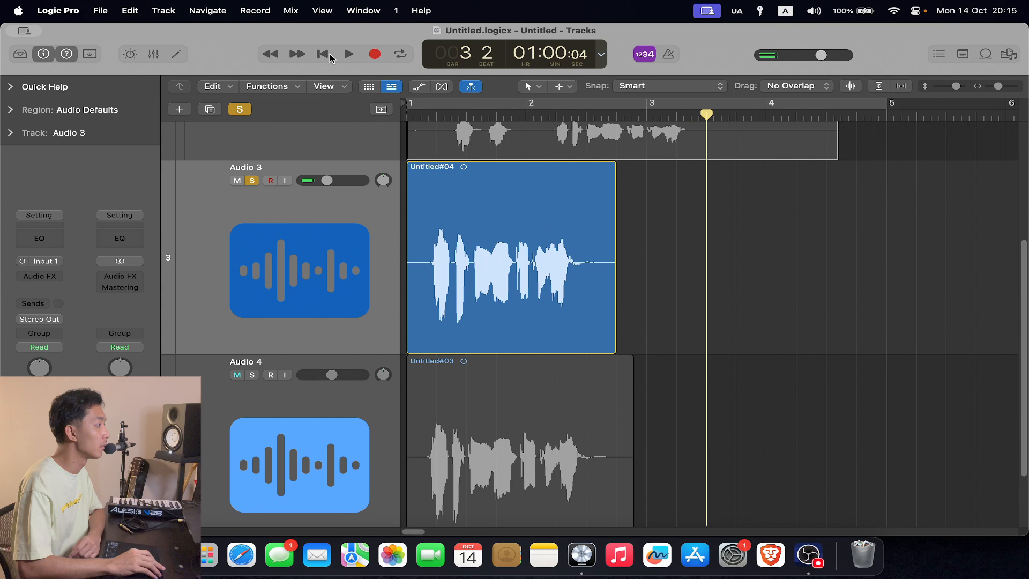
{"action": "left_click", "coordinate": [322, 54]}
{"action": "left_click", "coordinate": [251, 181]}
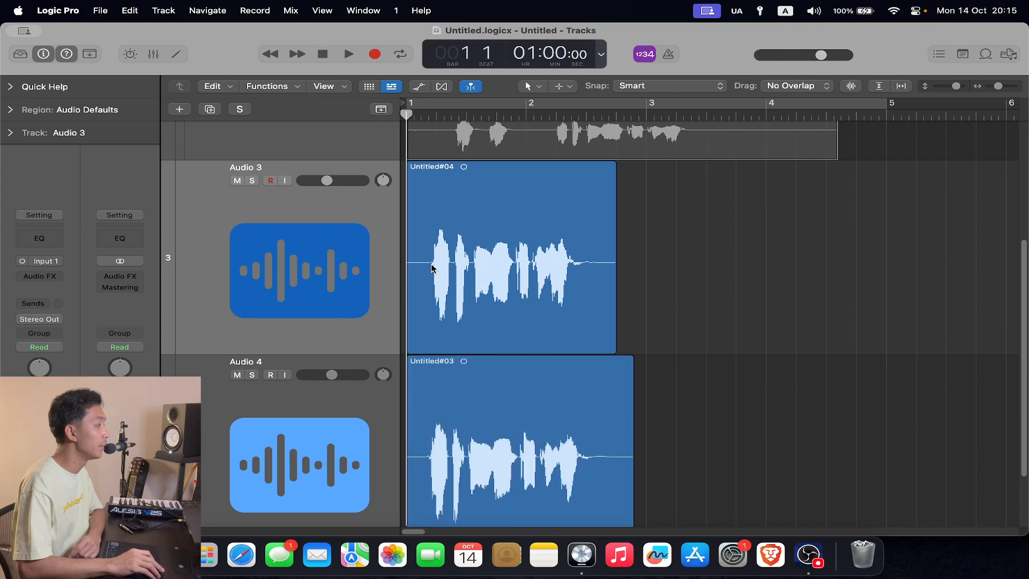
- Play back Audio 4 in solo from bar 1 to the middle of bar 2, and turn its solo off
{"action": "left_click", "coordinate": [252, 375]}
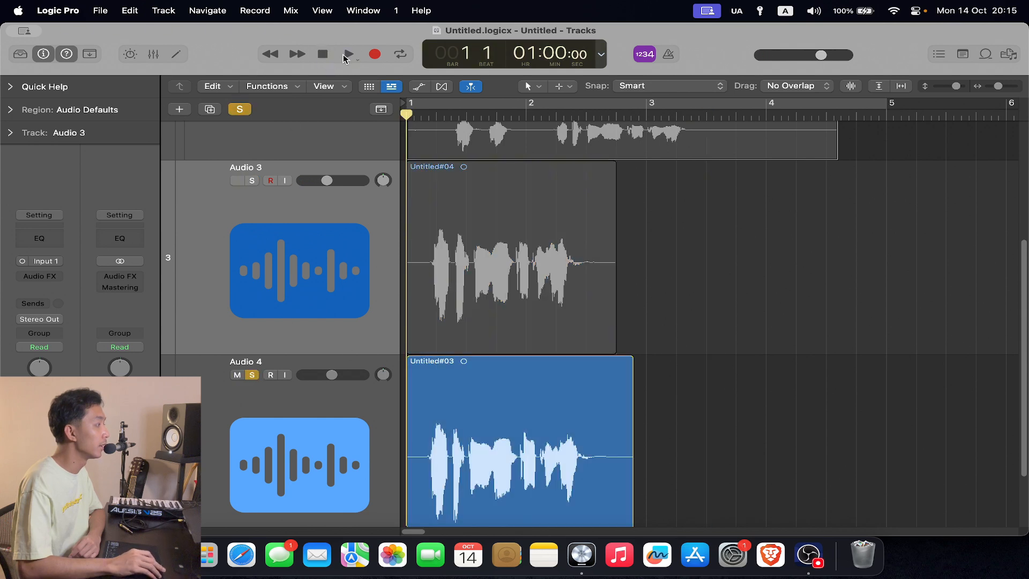
{"action": "left_click", "coordinate": [346, 57]}
{"action": "scroll", "coordinate": [666, 284], "scroll_direction": "down", "scroll_amount": 1}
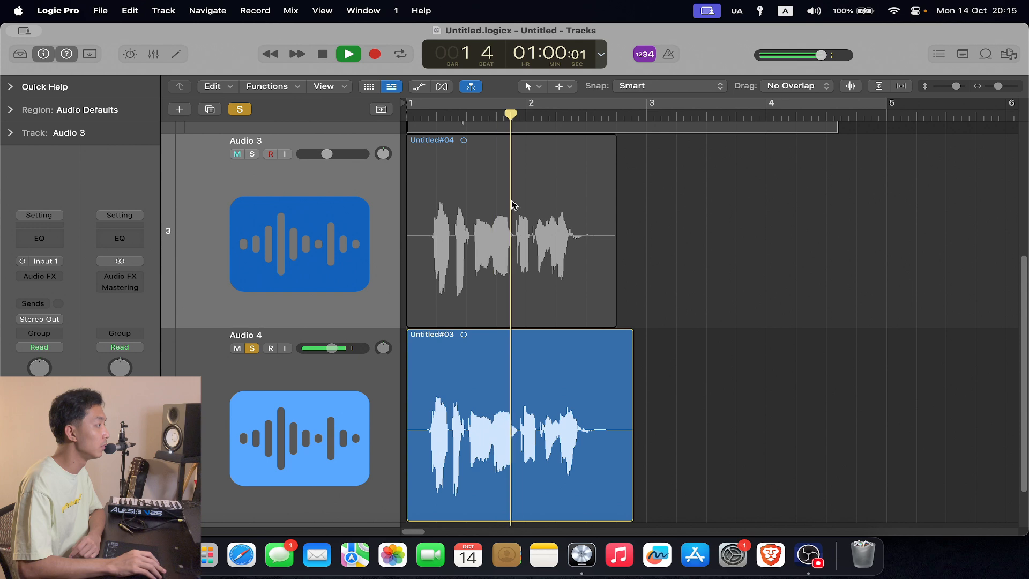
{"action": "left_click", "coordinate": [322, 54]}
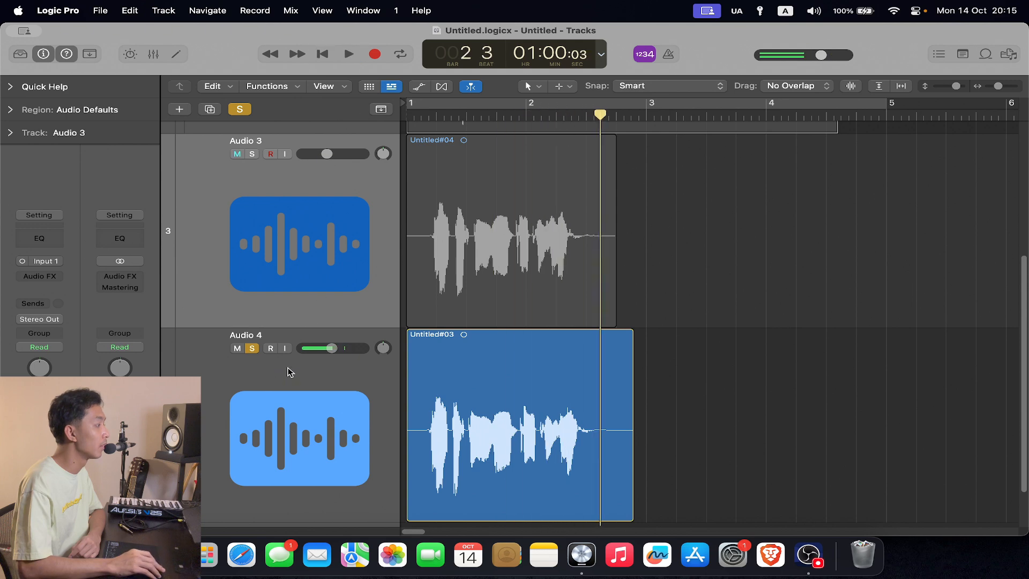
{"action": "left_click", "coordinate": [252, 350]}
{"action": "scroll", "coordinate": [659, 287], "scroll_direction": "up", "scroll_amount": 1}
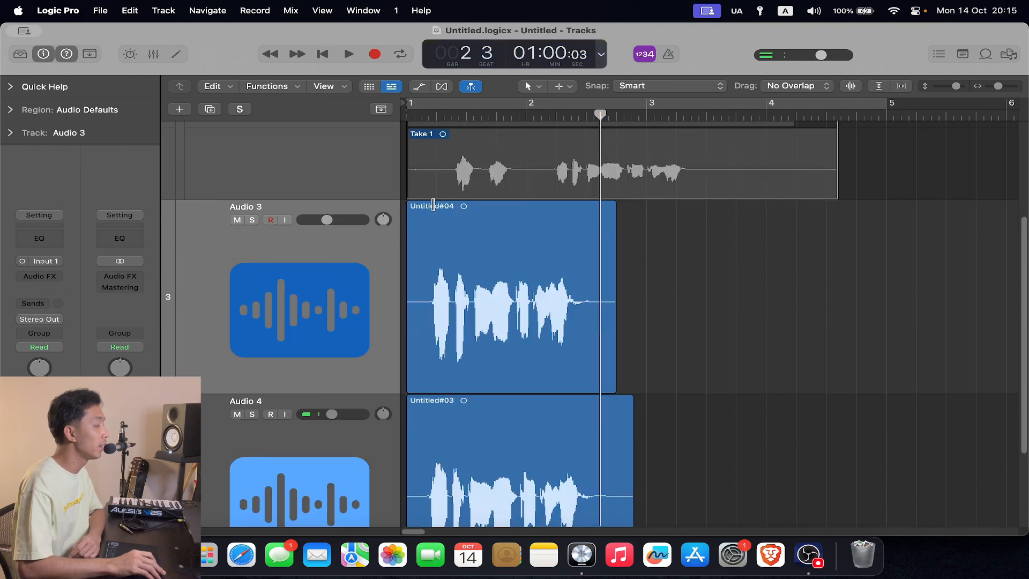
{"action": "scroll", "coordinate": [546, 311], "scroll_direction": "down", "scroll_amount": 3}
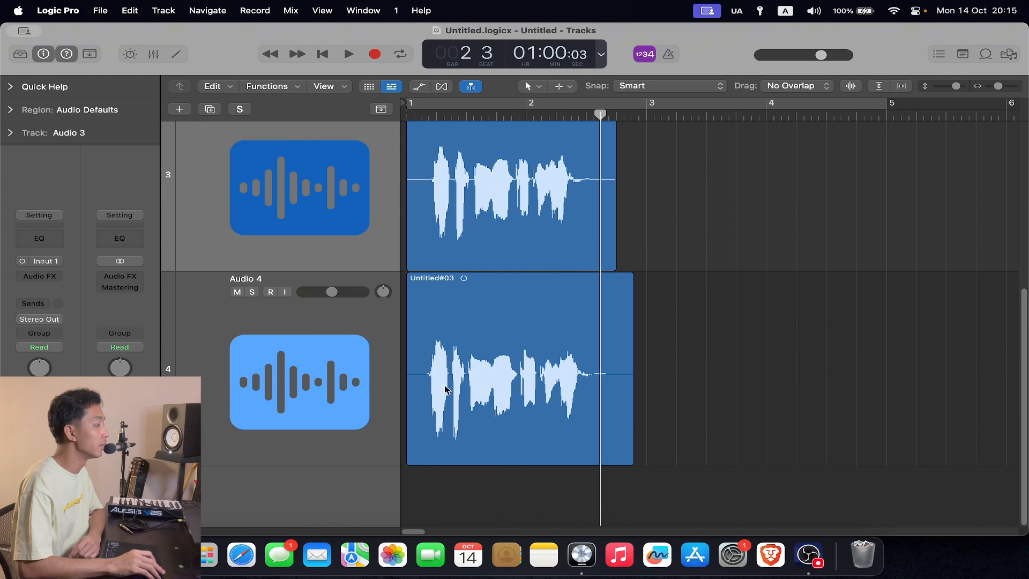
- Set overlapping audio recordings with cycle off to Create Track Alternative in the recording settings, and close the settings
{"action": "left_click_drag", "start_coordinate": [957, 86], "coordinate": [944, 90]}
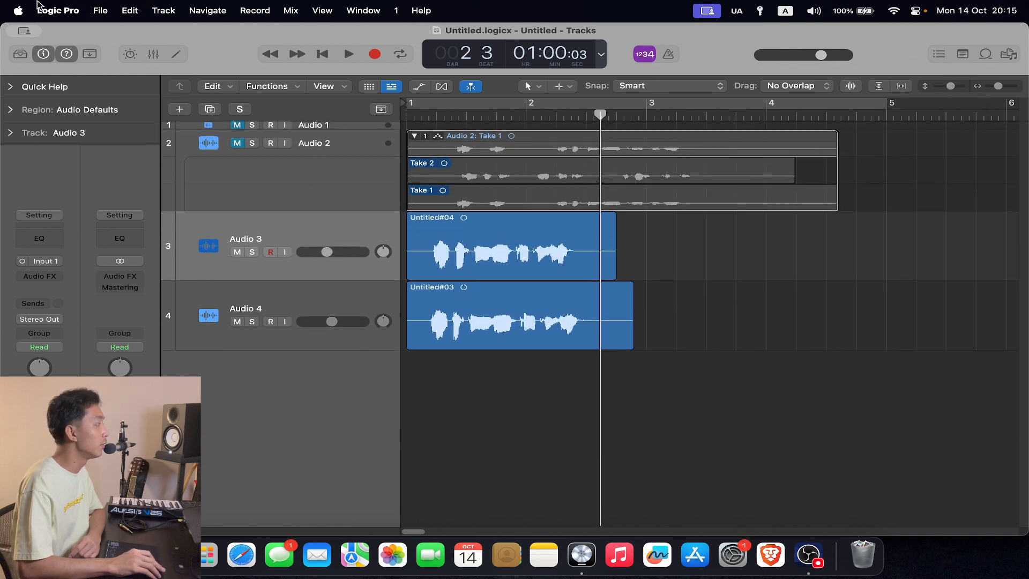
{"action": "left_click", "coordinate": [53, 10]}
{"action": "mouse_move", "coordinate": [72, 53]}
{"action": "left_click", "coordinate": [231, 79]}
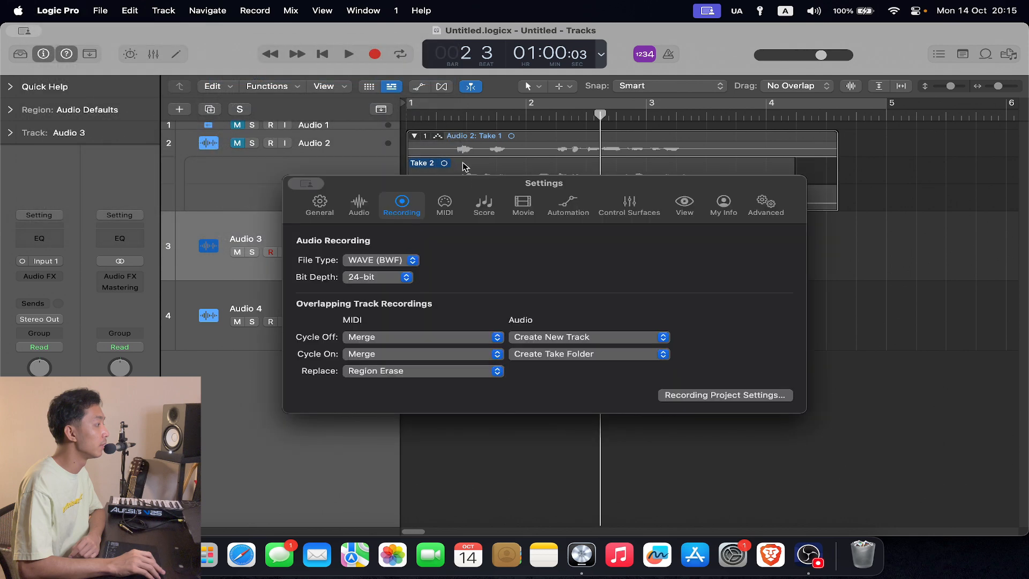
{"action": "left_click", "coordinate": [596, 338]}
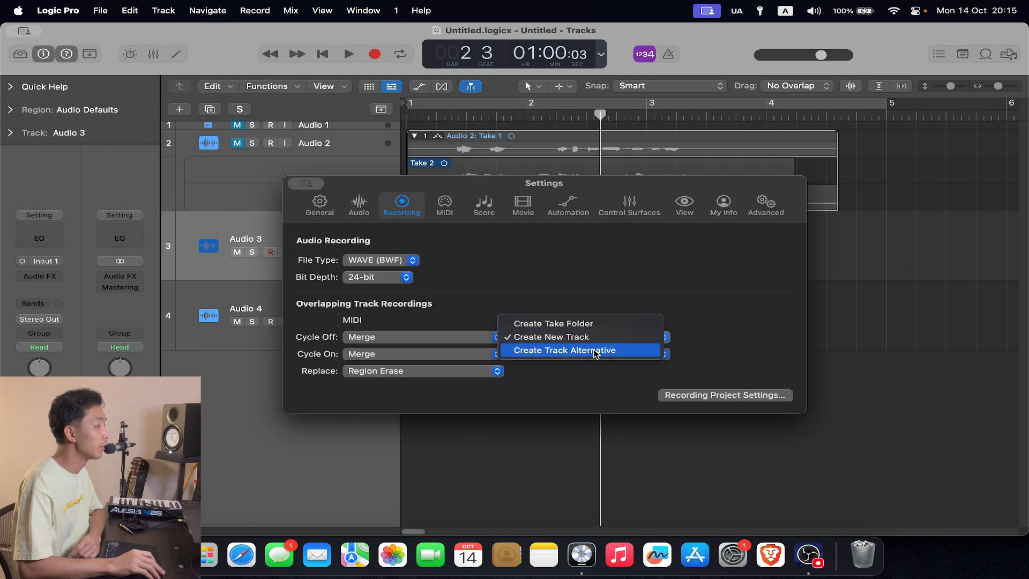
{"action": "left_click", "coordinate": [597, 351]}
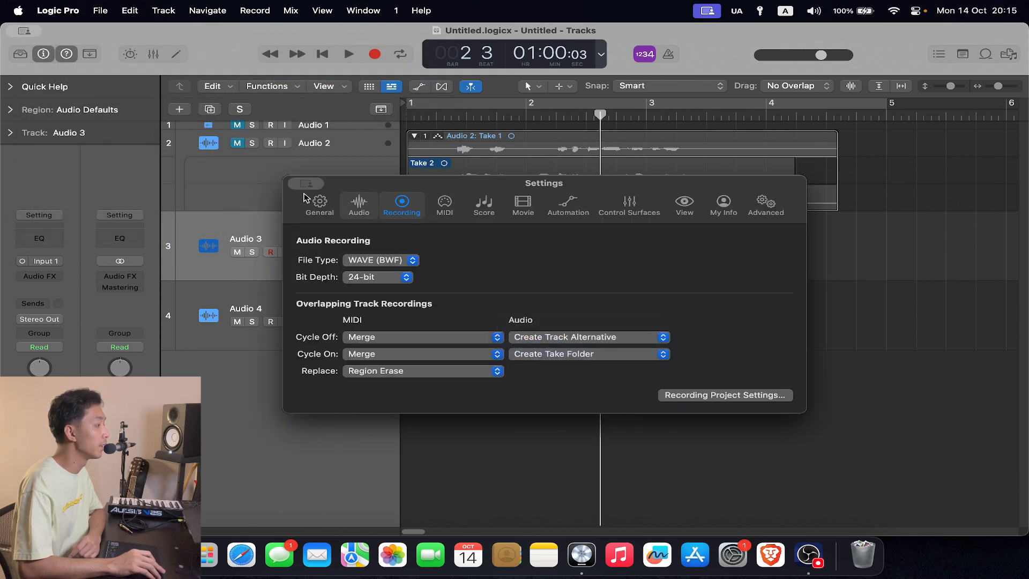
{"action": "left_click", "coordinate": [313, 207]}
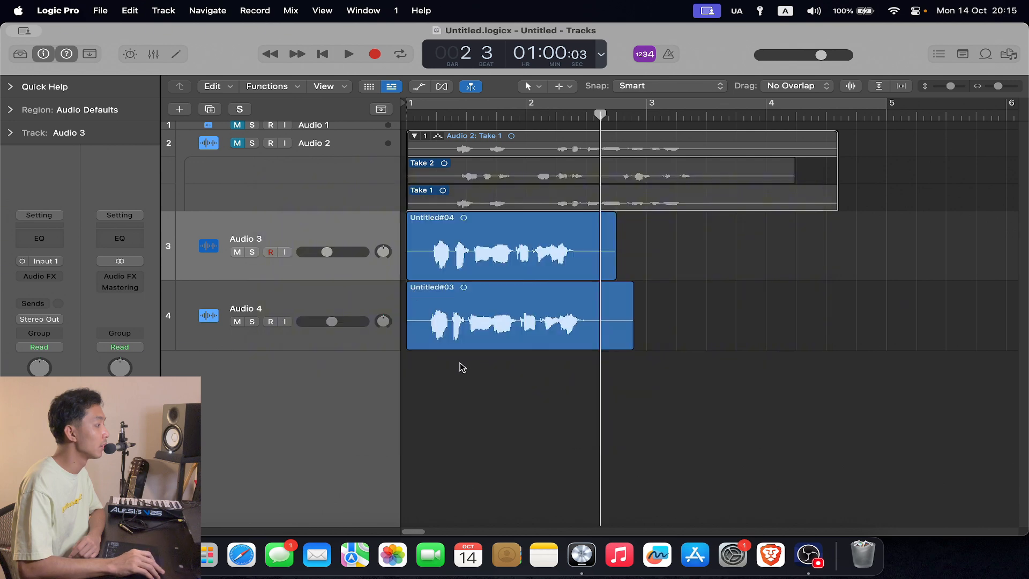
- Create one Mic or Line audio track on Input 1 and move it below Audio 4
{"action": "left_click", "coordinate": [185, 109]}
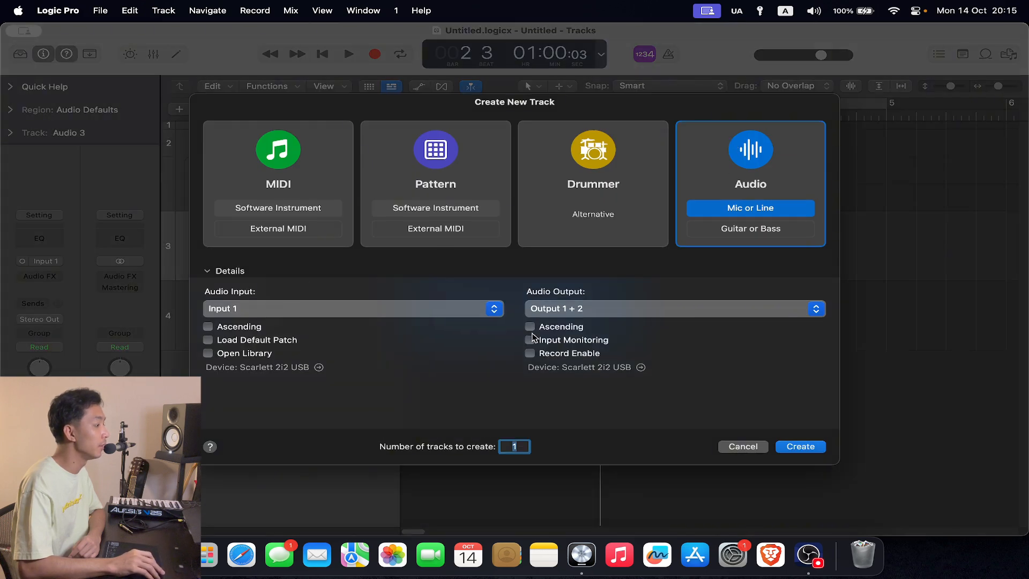
{"action": "left_click", "coordinate": [818, 454]}
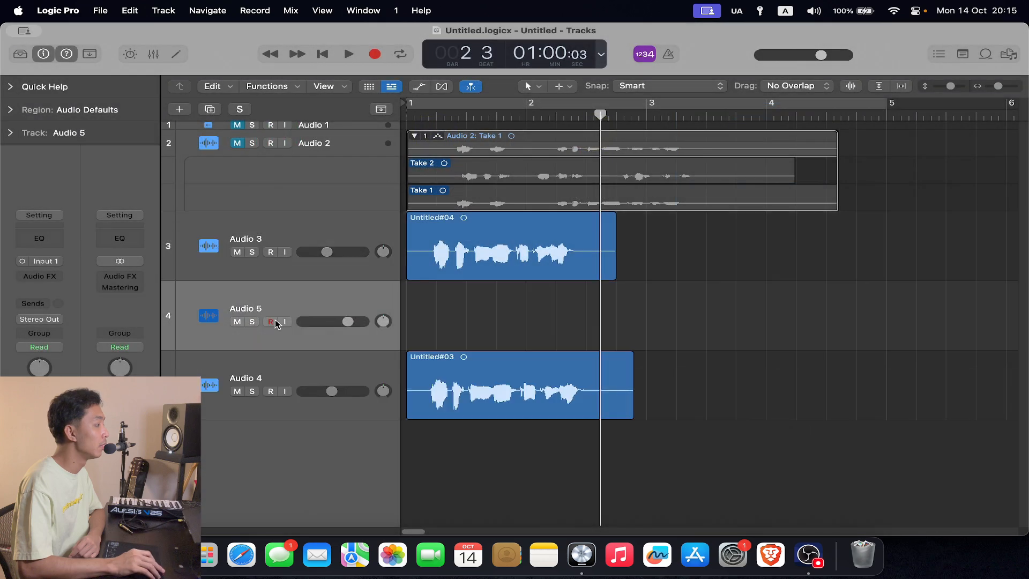
{"action": "left_click_drag", "start_coordinate": [332, 298], "coordinate": [335, 403]}
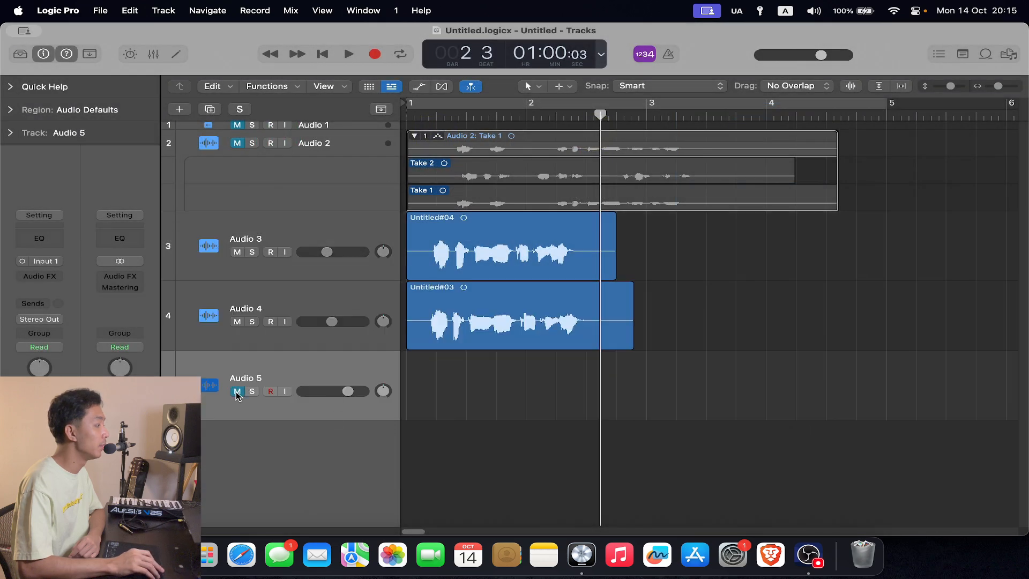
- Mute the Audio 3, Audio 4 and Audio 5 tracks, return the playhead to bar 1, and record-enable Audio 5
{"action": "left_click", "coordinate": [271, 392]}
{"action": "key", "text": "Return"}
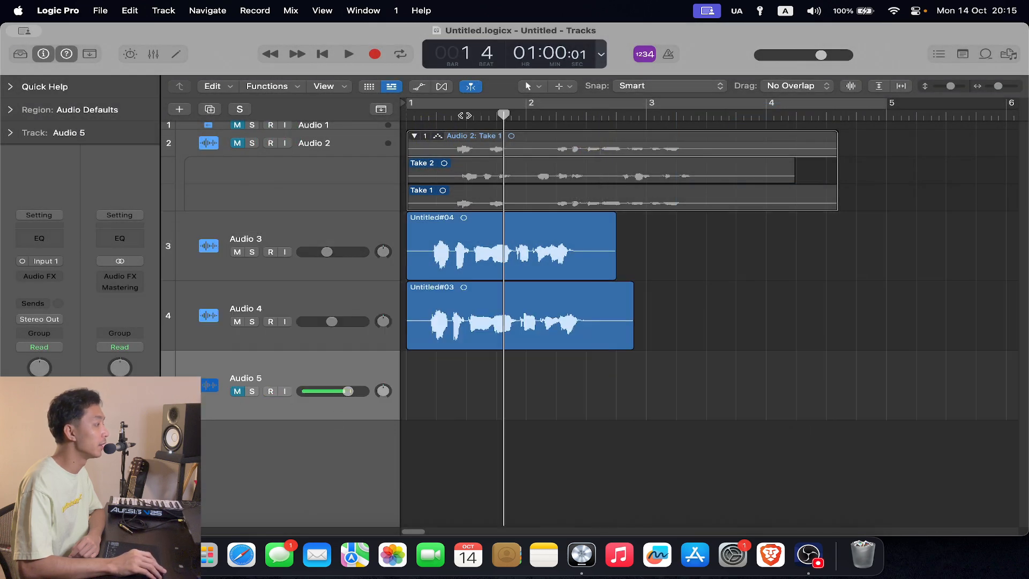
{"action": "left_click", "coordinate": [238, 321]}
{"action": "left_click", "coordinate": [238, 251]}
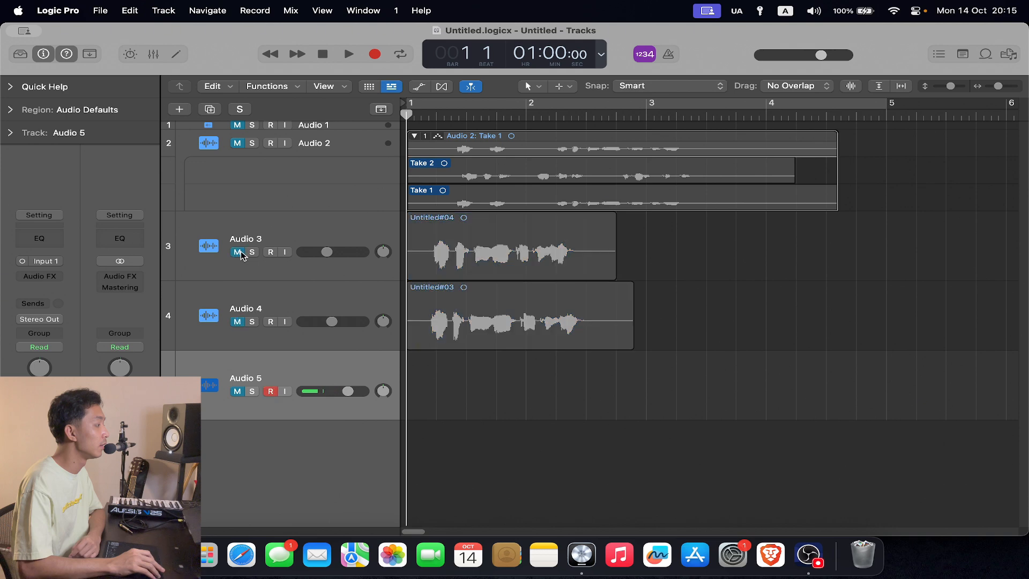
{"action": "left_click", "coordinate": [277, 392]}
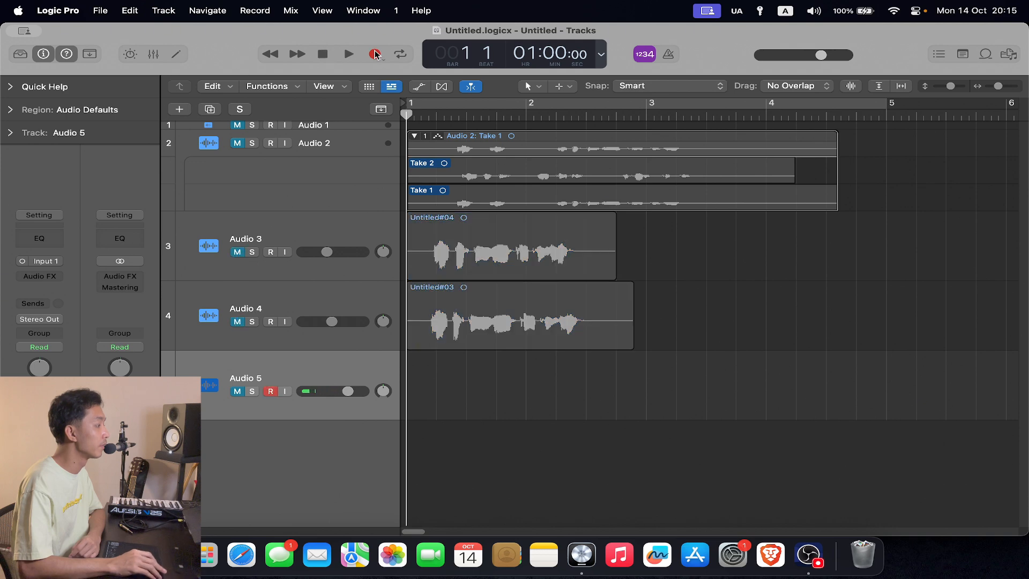
- Record two voice takes over each other on Audio 5, each from bar 1 to late in bar 2
{"action": "left_click", "coordinate": [375, 54]}
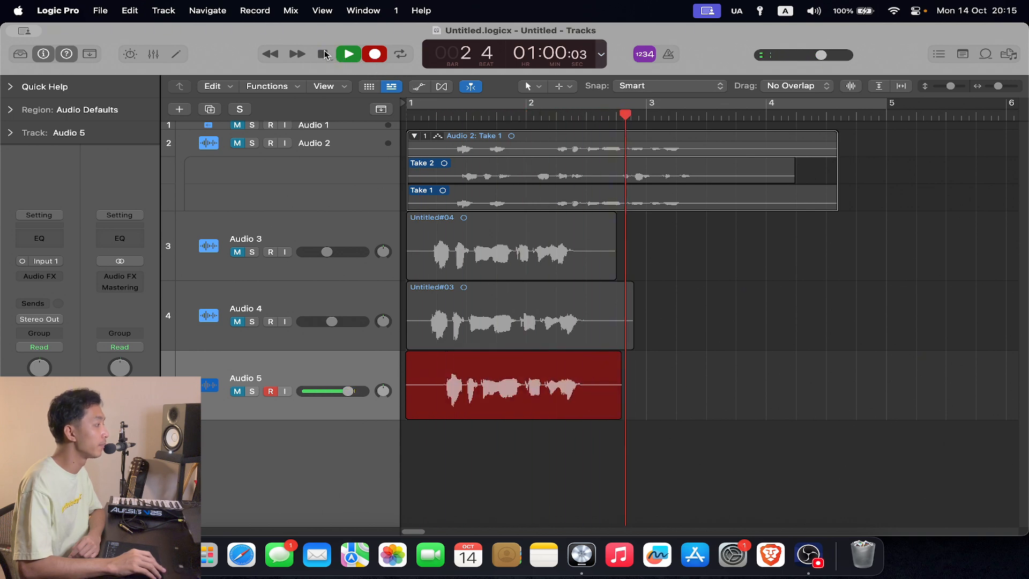
{"action": "left_click", "coordinate": [324, 54]}
{"action": "left_click", "coordinate": [322, 54]}
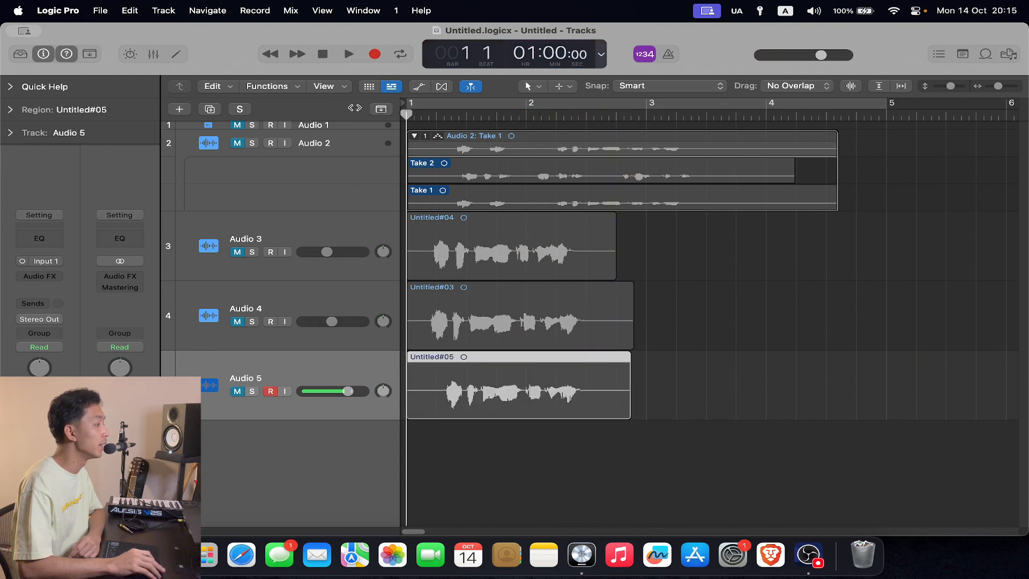
{"action": "left_click", "coordinate": [374, 54]}
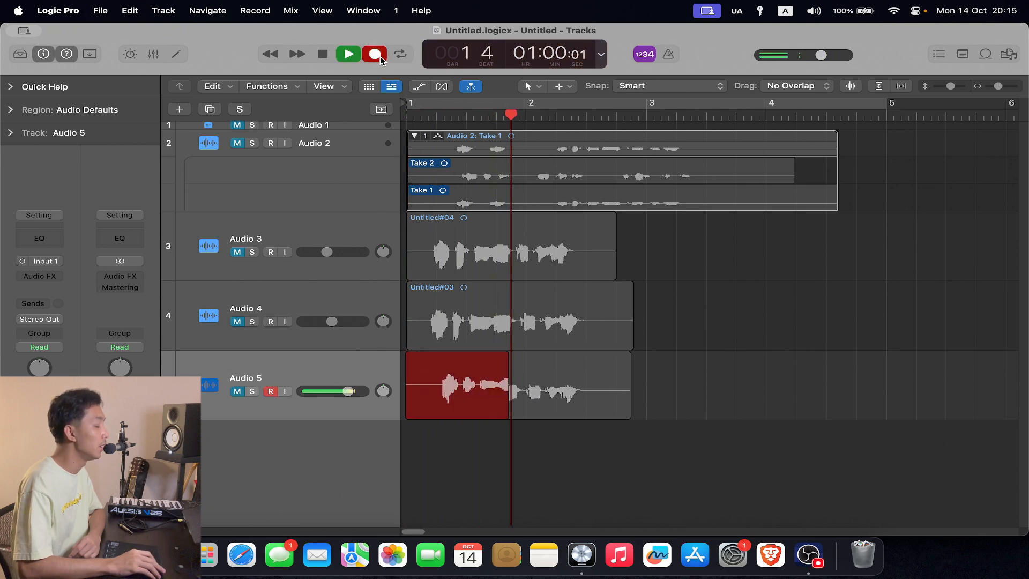
{"action": "left_click", "coordinate": [327, 54]}
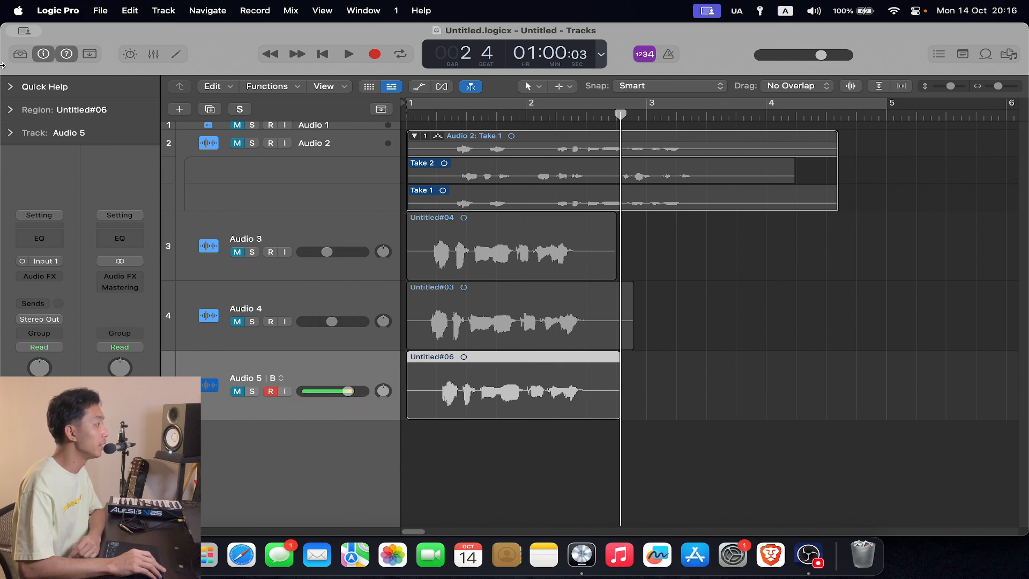
- Expand Quick Help, and view Audio 5's track alternative A before switching back to alternative B
{"action": "left_click", "coordinate": [9, 84]}
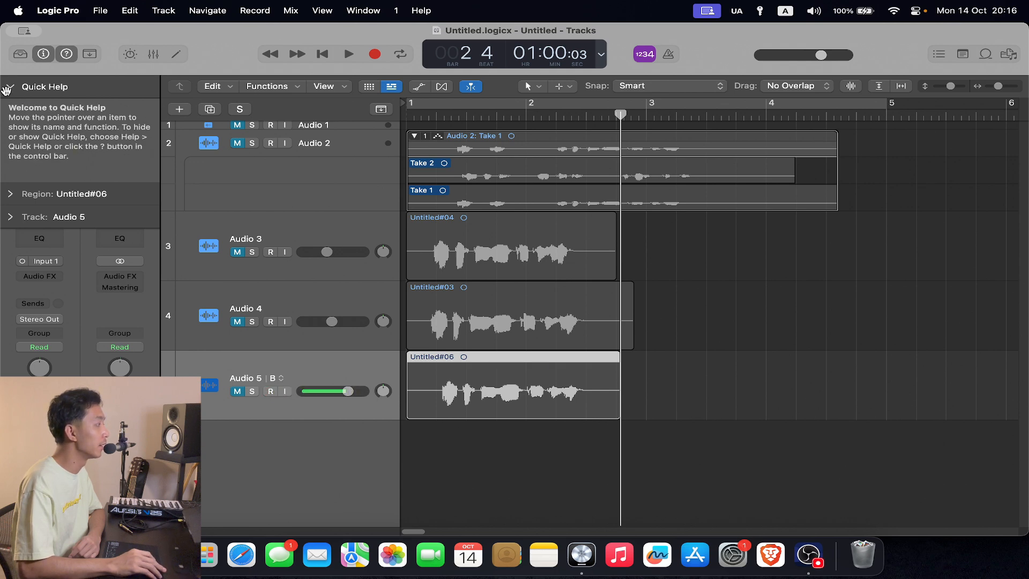
{"action": "left_click", "coordinate": [276, 379]}
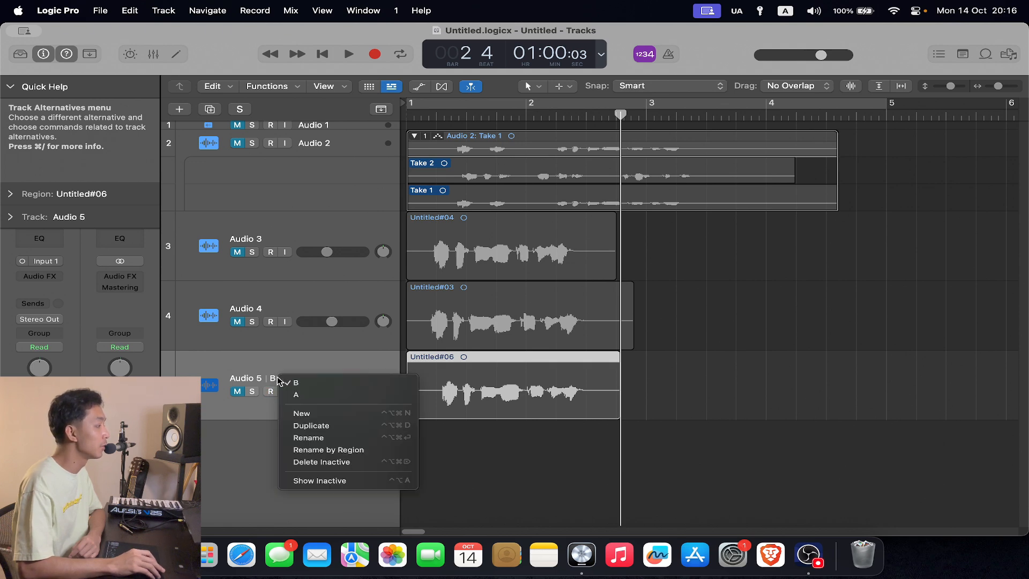
{"action": "left_click", "coordinate": [303, 394]}
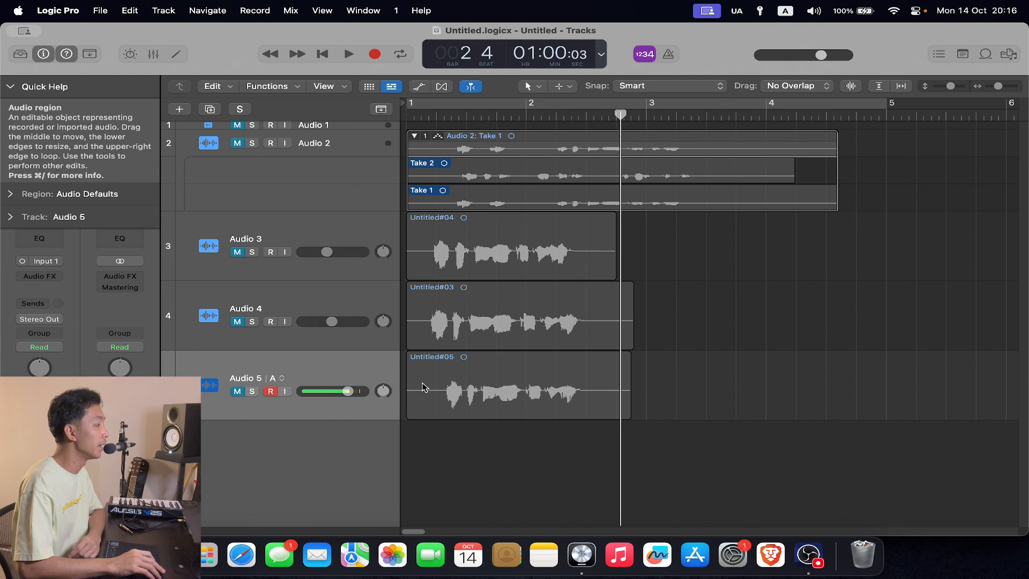
{"action": "left_click_drag", "start_coordinate": [441, 114], "coordinate": [437, 115]}
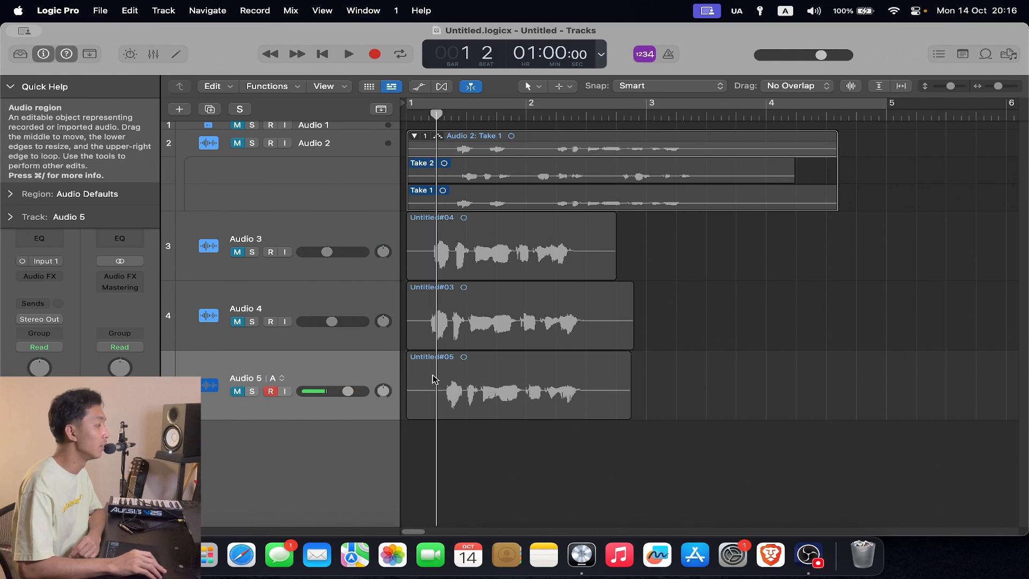
{"action": "left_click", "coordinate": [280, 377]}
{"action": "left_click", "coordinate": [299, 384]}
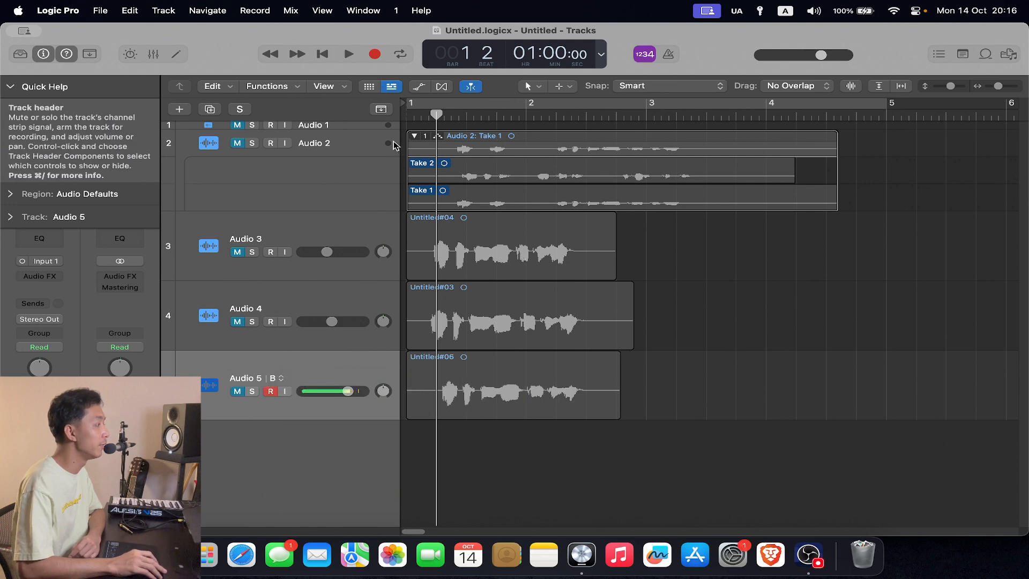
- Increase the height of the Audio 2 track and its take lanes, and move the playhead closer to bar 1
{"action": "left_click_drag", "start_coordinate": [364, 154], "coordinate": [354, 238]}
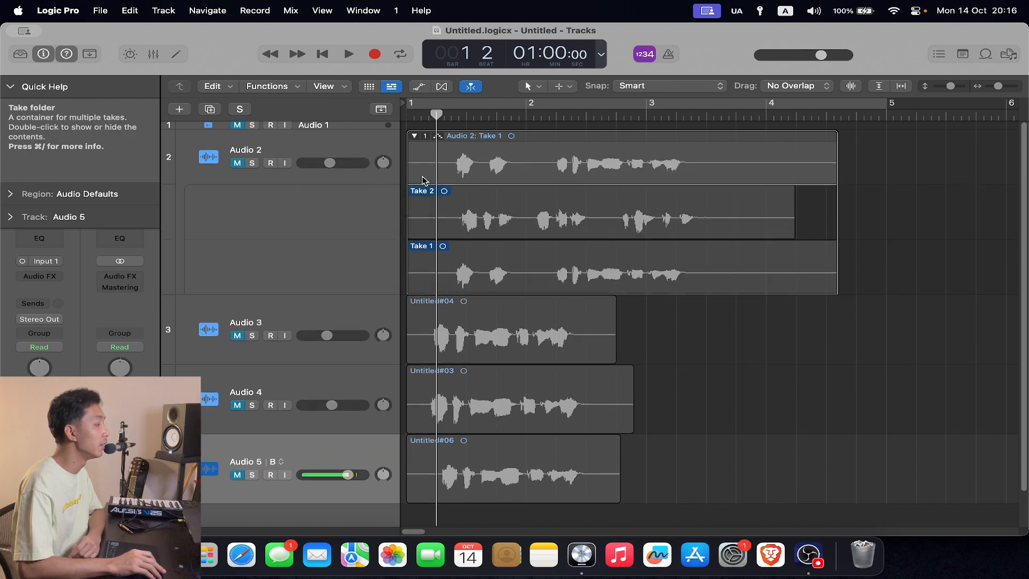
{"action": "scroll", "coordinate": [495, 449], "scroll_direction": "down", "scroll_amount": 2}
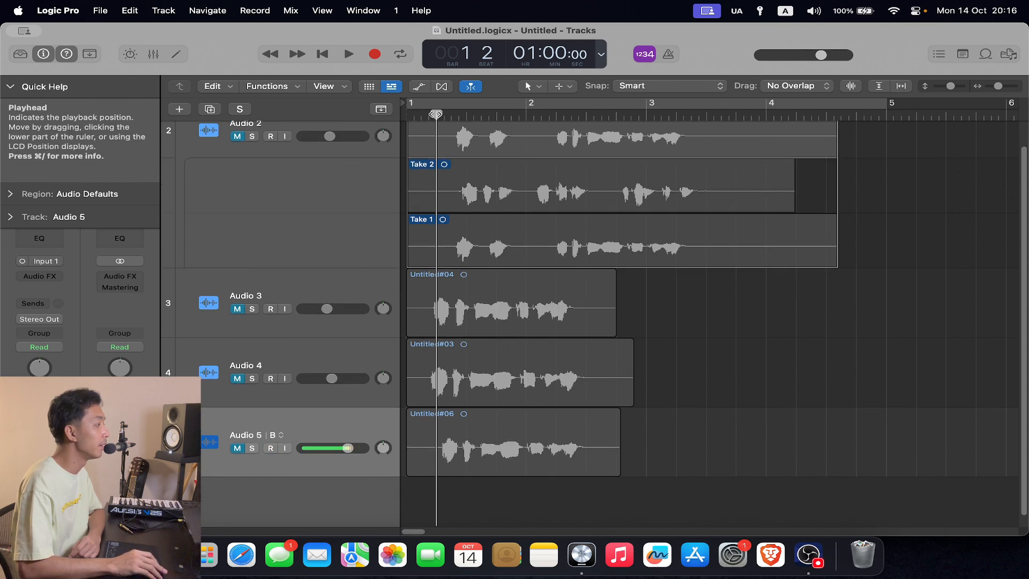
{"action": "left_click_drag", "start_coordinate": [415, 115], "coordinate": [428, 115]}
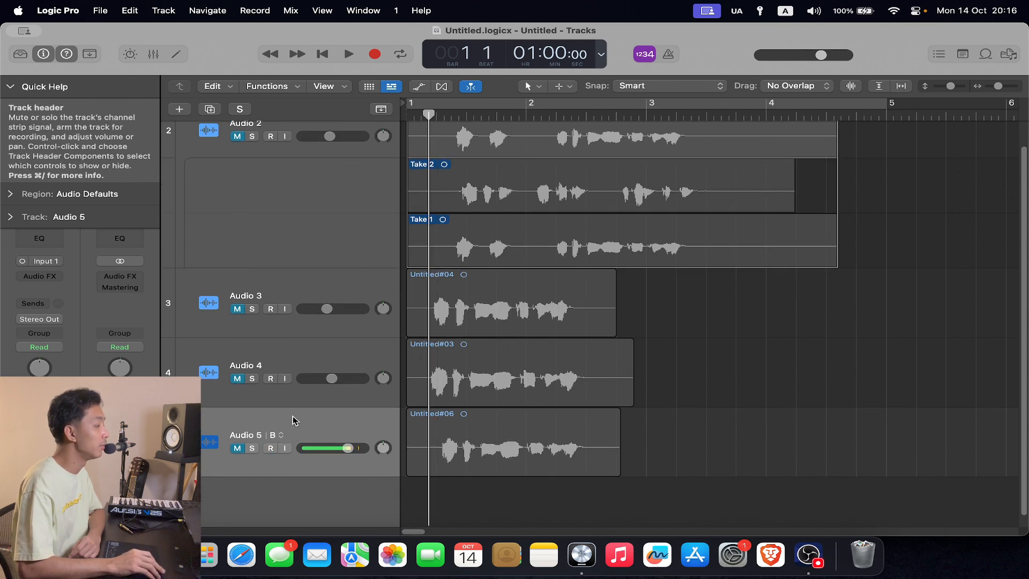
- Switch Audio 5 to track alternative A and add a new, empty track alternative
{"action": "left_click", "coordinate": [292, 435]}
{"action": "left_click", "coordinate": [299, 437]}
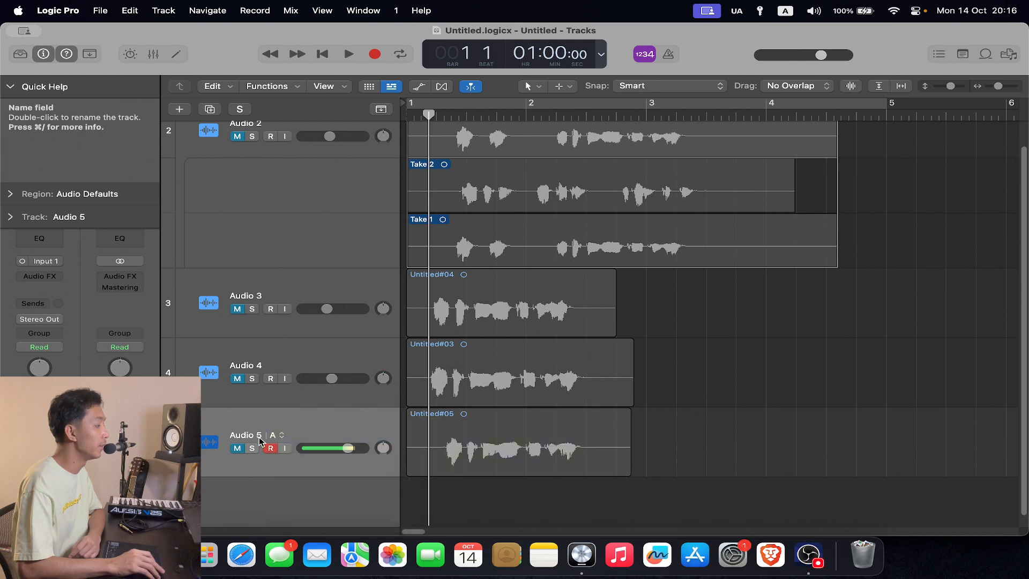
{"action": "left_click", "coordinate": [282, 436]}
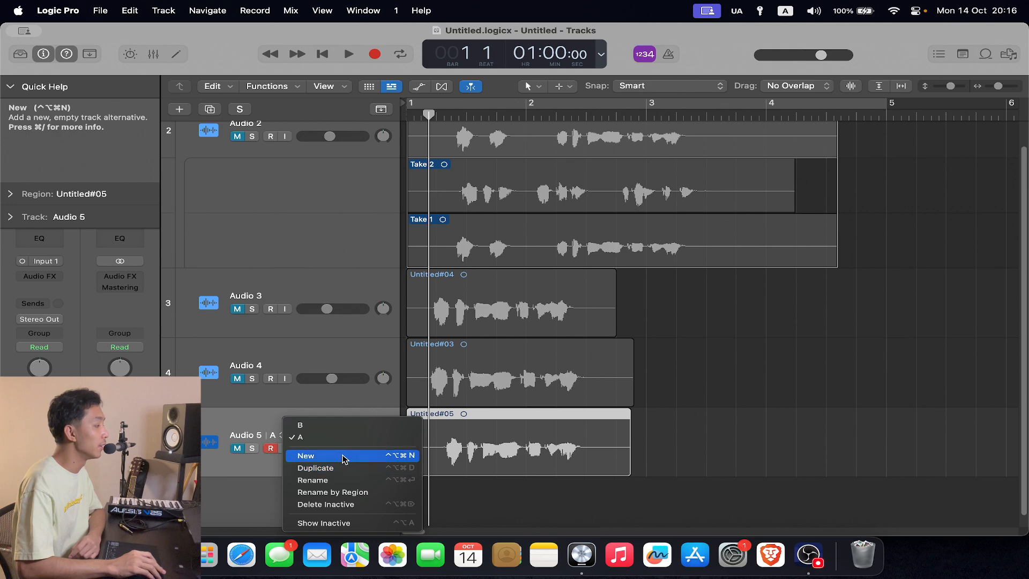
{"action": "left_click", "coordinate": [343, 456]}
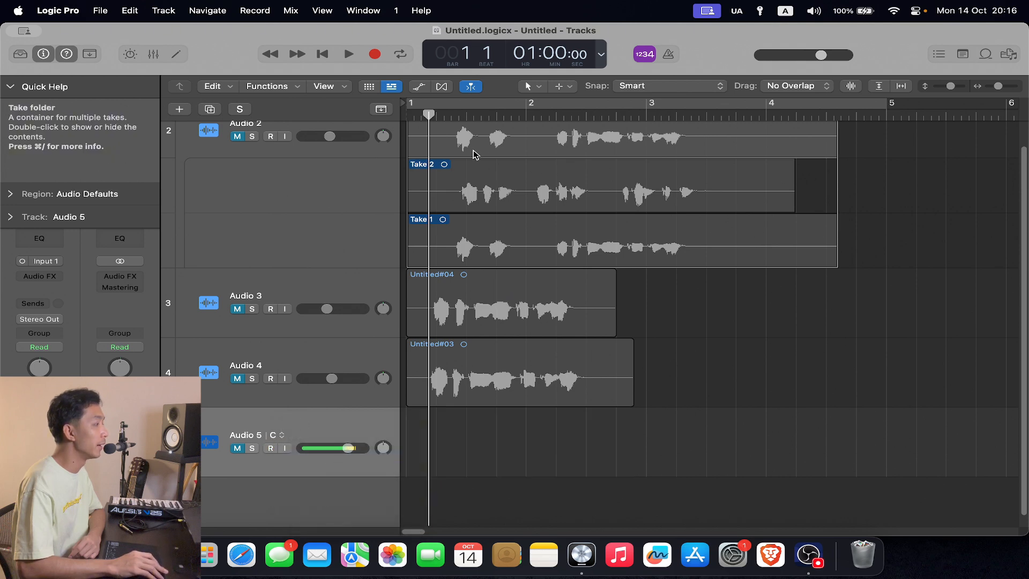
- Record a voice take on Audio 5's empty alternative C from bar 1 into bar 3, and return the playhead near bar 1
{"action": "left_click", "coordinate": [408, 107]}
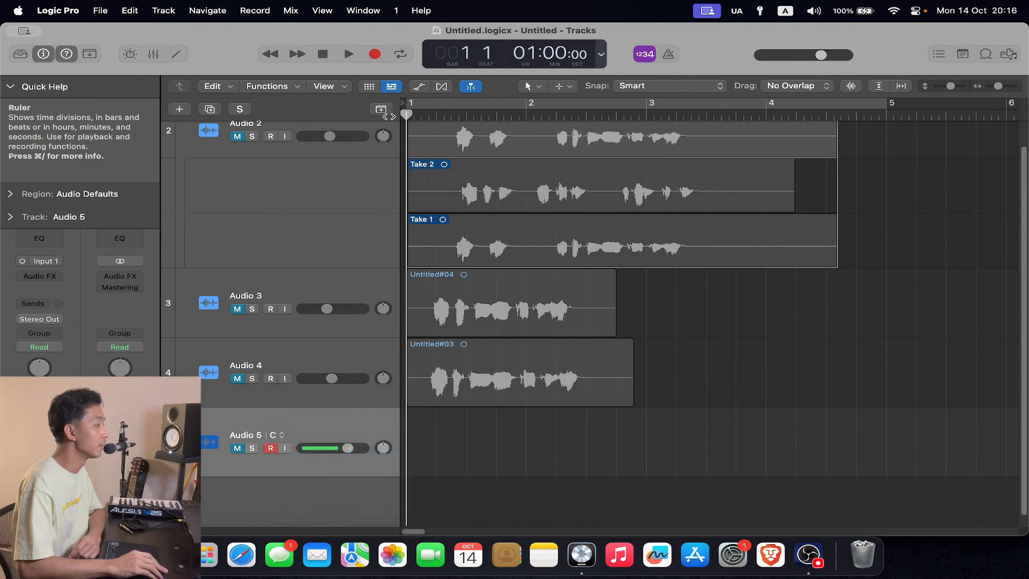
{"action": "left_click", "coordinate": [375, 55]}
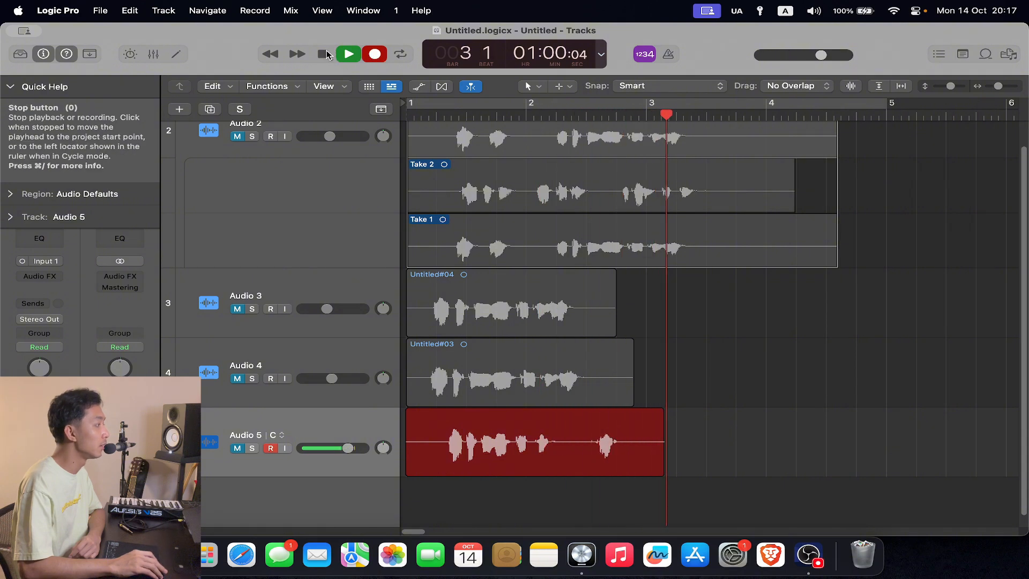
{"action": "left_click", "coordinate": [322, 54]}
{"action": "key", "text": "Return"}
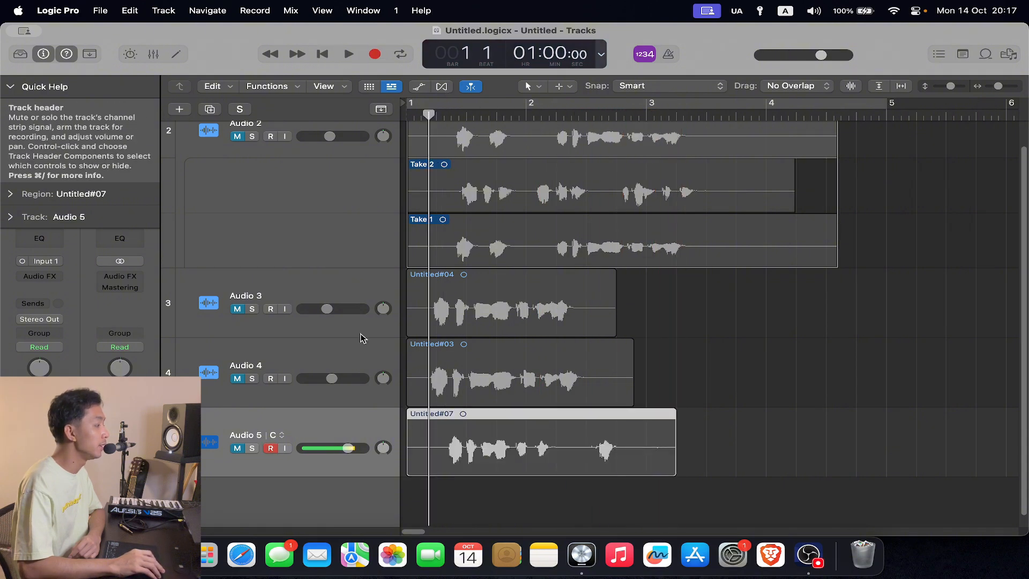
- View Audio 5's track alternatives A and B, and switch back to alternative C
{"action": "left_click", "coordinate": [281, 434]}
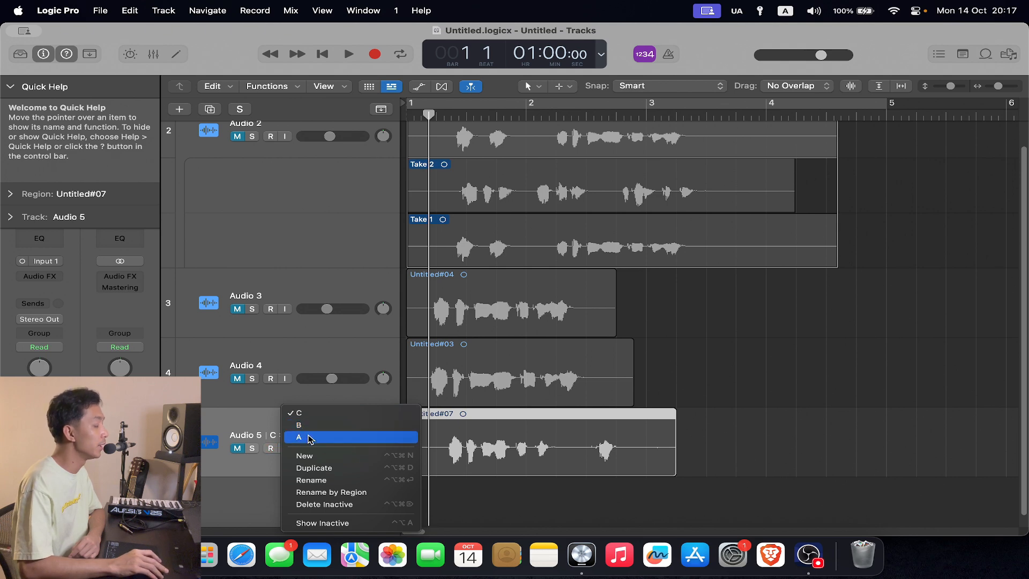
{"action": "left_click", "coordinate": [310, 439]}
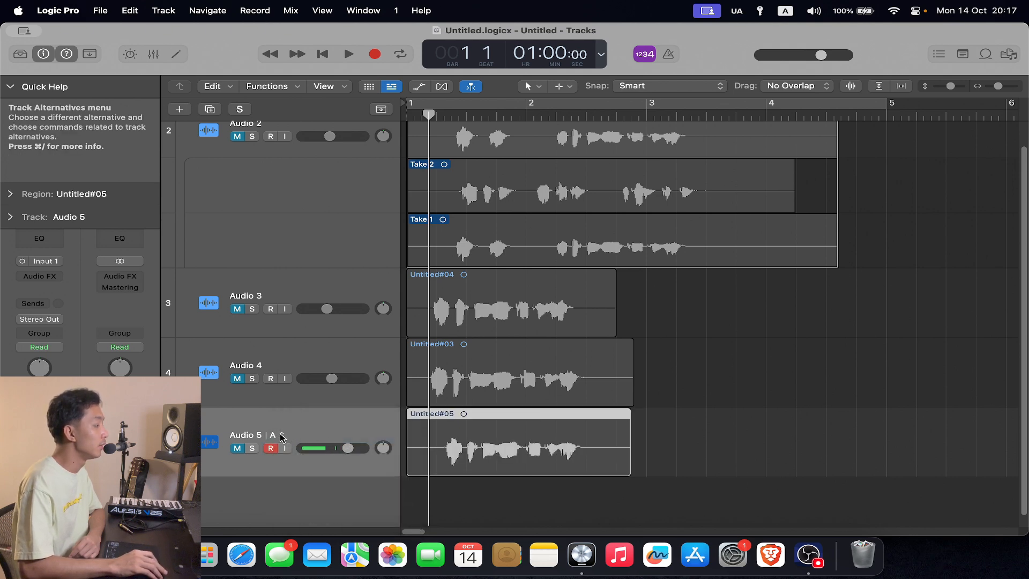
{"action": "left_click", "coordinate": [272, 437]}
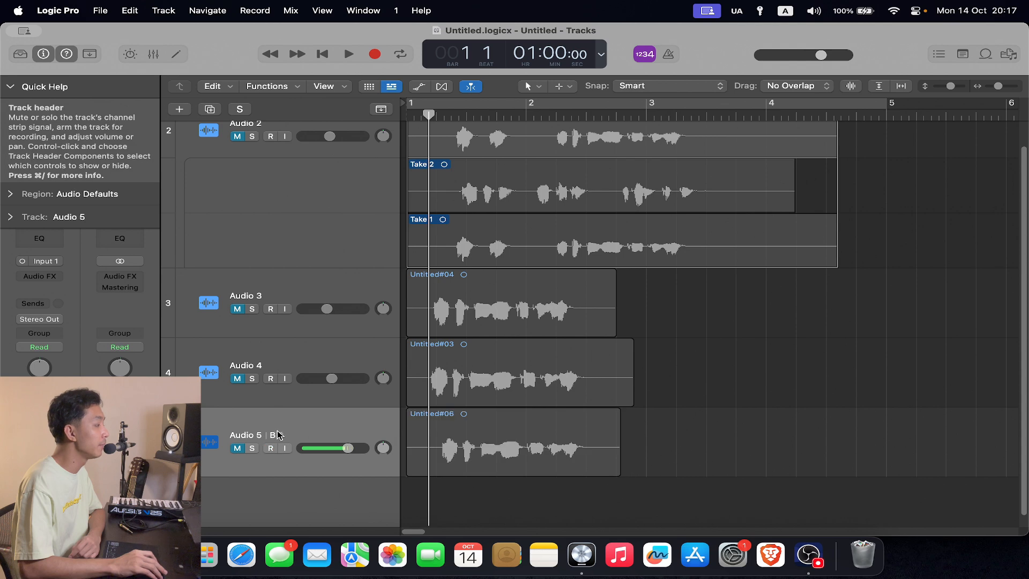
{"action": "left_click", "coordinate": [276, 435]}
{"action": "left_click", "coordinate": [277, 435]}
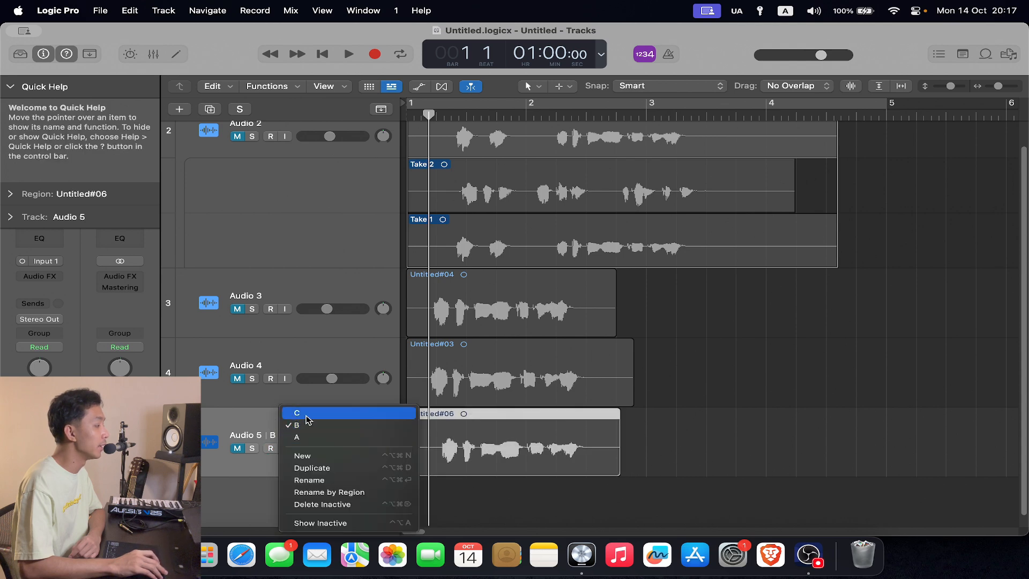
{"action": "left_click", "coordinate": [308, 420]}
{"action": "left_click", "coordinate": [273, 436]}
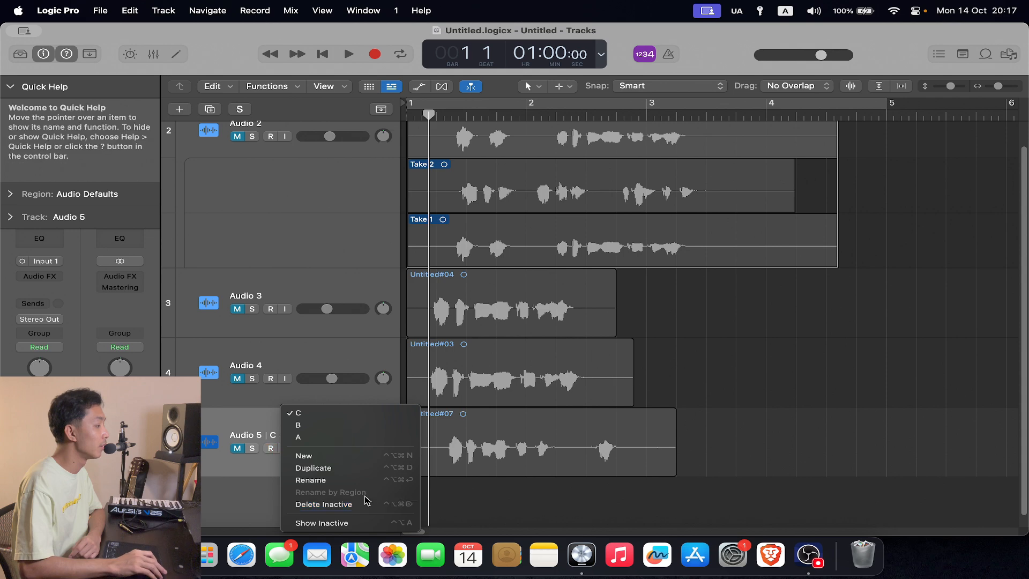
{"action": "left_click", "coordinate": [264, 465]}
- Delete the Untitled#07 region from Audio 5's alternative C, including its recorded audio file on disk
{"action": "left_click", "coordinate": [411, 441]}
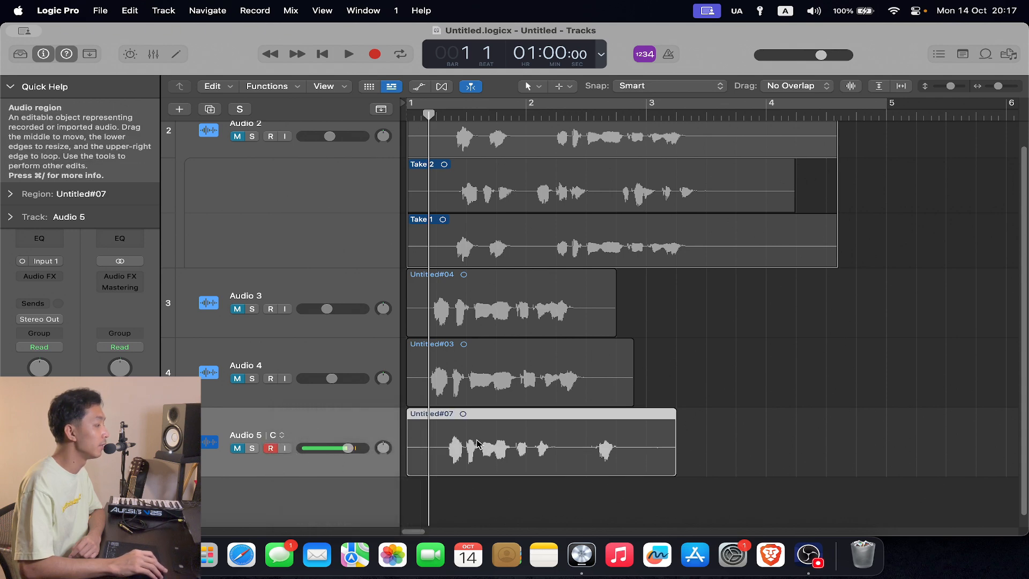
{"action": "key", "text": "BackSpace"}
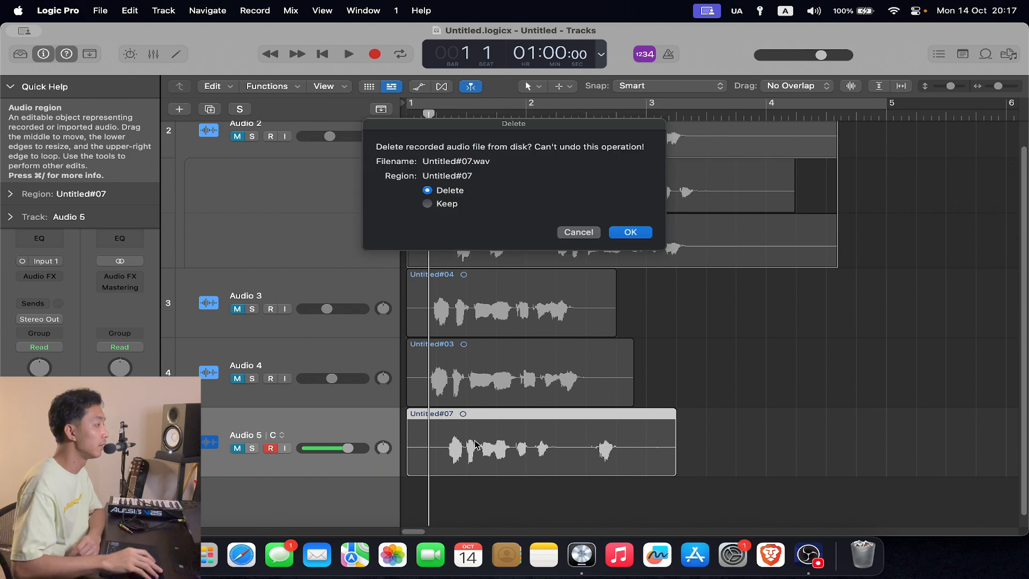
{"action": "left_click", "coordinate": [631, 232]}
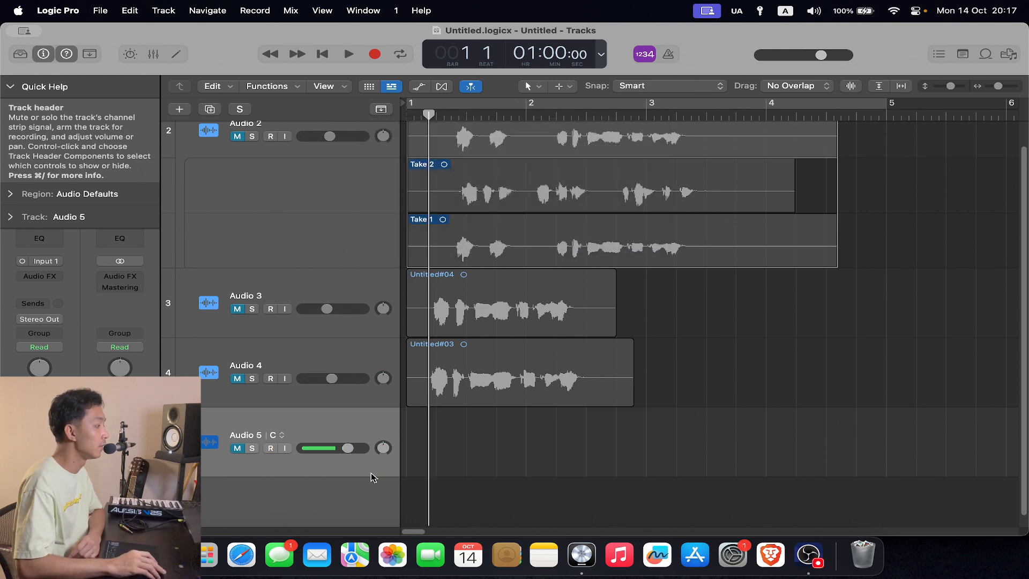
- Switch Audio 5 to alternative B by way of A, and delete its Untitled#06 region together with the audio file
{"action": "left_click", "coordinate": [275, 434]}
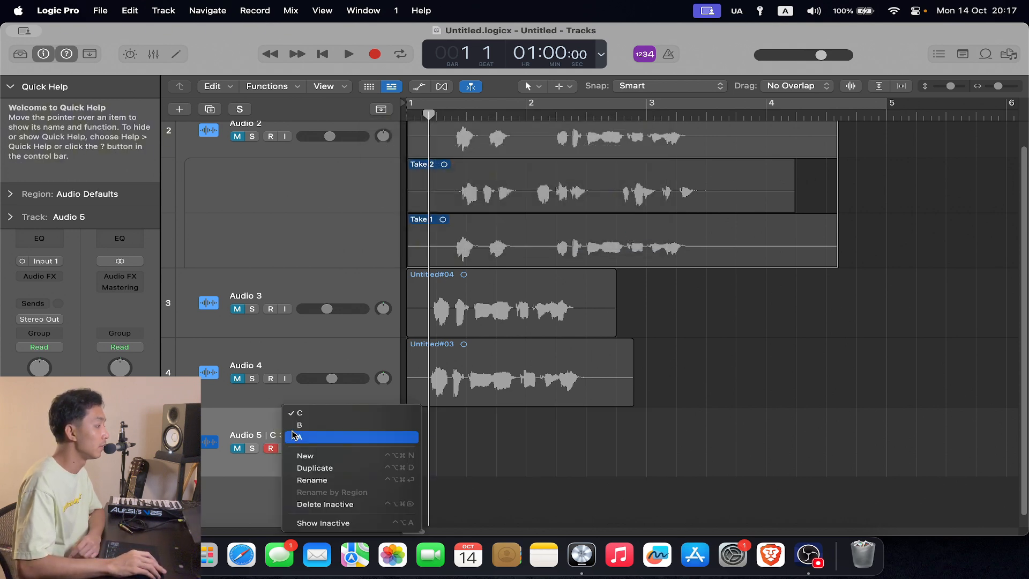
{"action": "left_click", "coordinate": [300, 436]}
{"action": "left_click", "coordinate": [283, 437]}
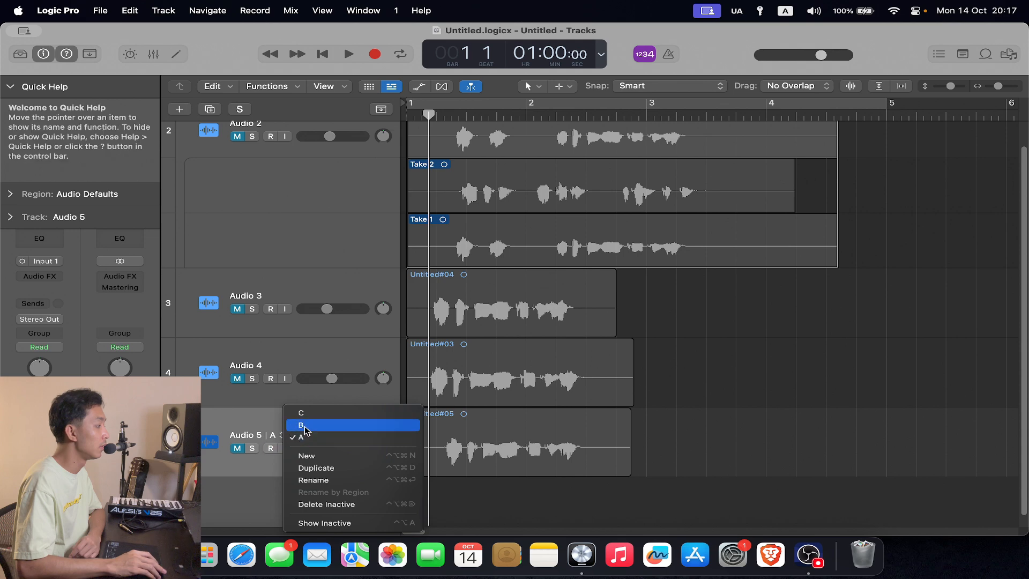
{"action": "left_click", "coordinate": [300, 425]}
{"action": "left_click", "coordinate": [470, 446]}
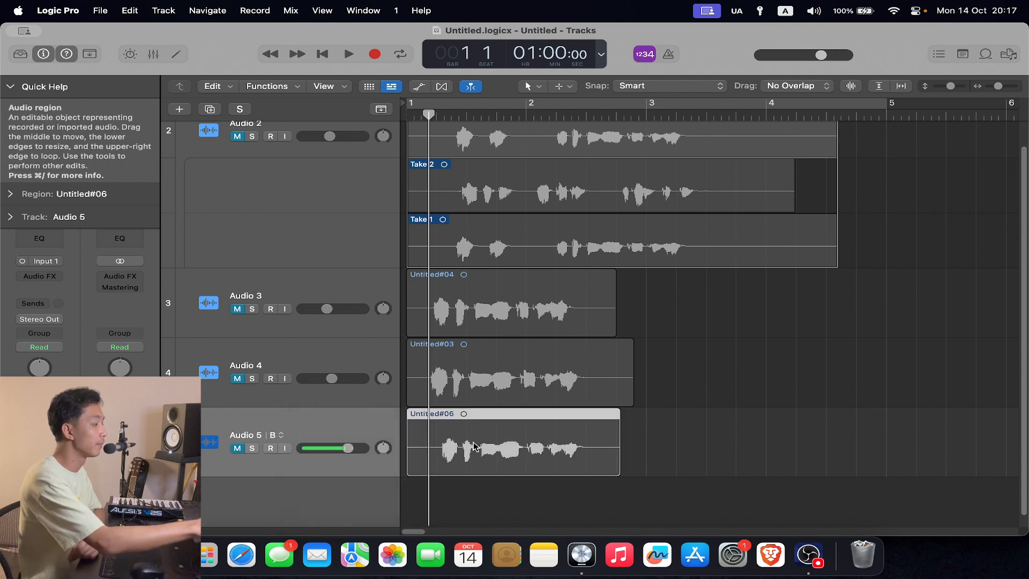
{"action": "key", "text": "BackSpace"}
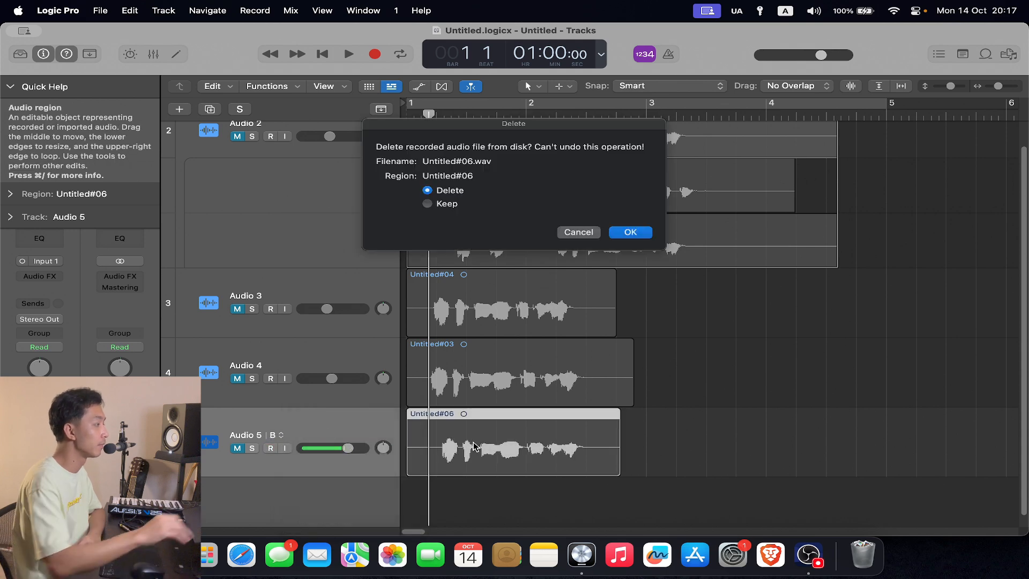
{"action": "left_click", "coordinate": [629, 233]}
- Switch Audio 5 to track alternative A and delete its inactive alternatives
{"action": "left_click", "coordinate": [290, 432]}
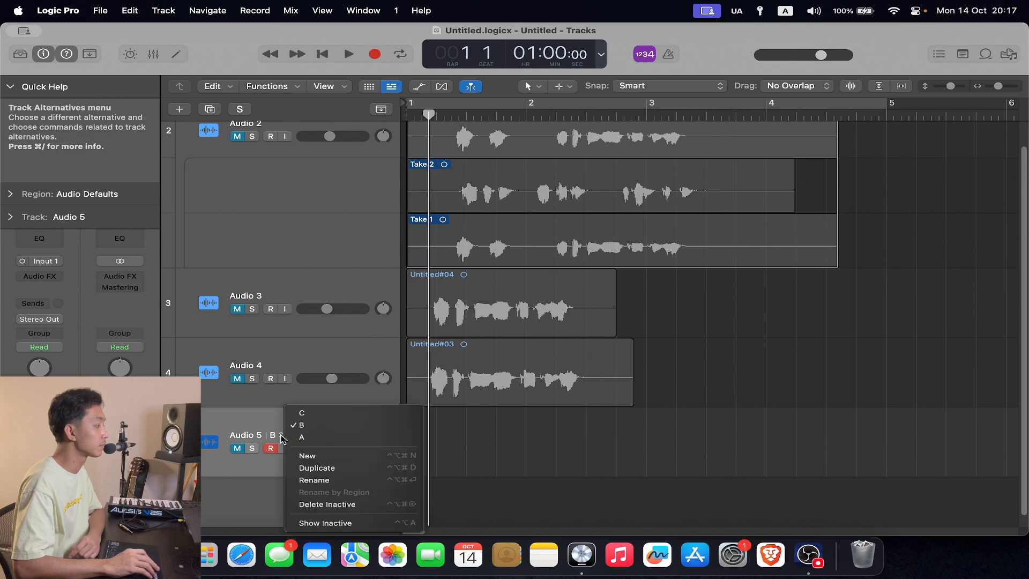
{"action": "left_click", "coordinate": [293, 435]}
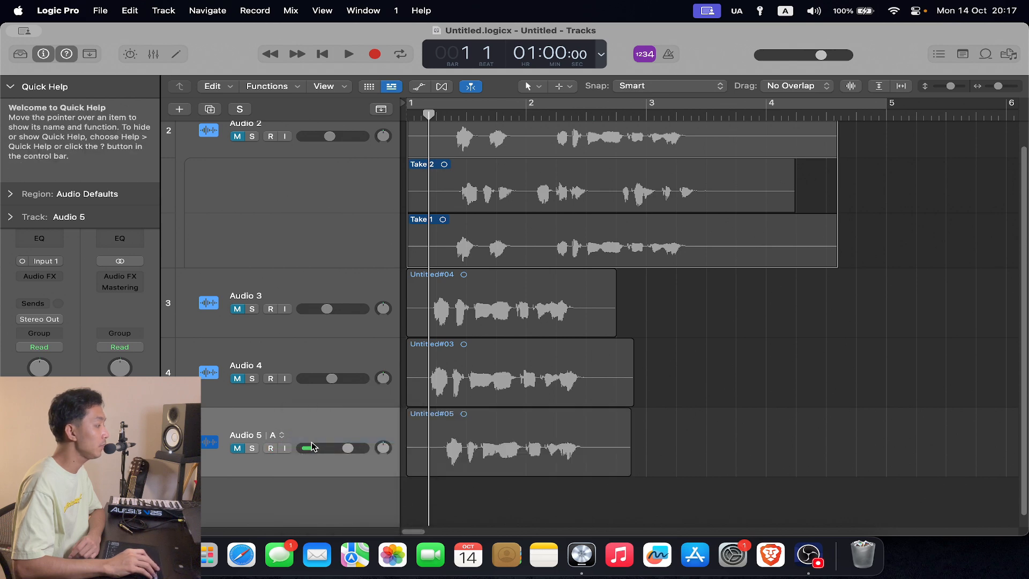
{"action": "left_click", "coordinate": [275, 435]}
{"action": "left_click", "coordinate": [282, 435]}
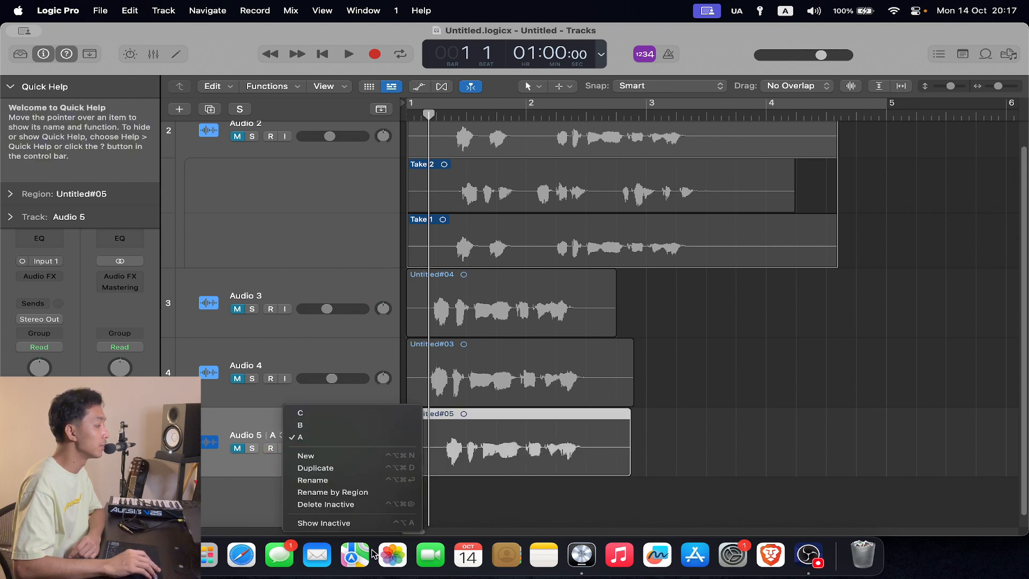
{"action": "left_click", "coordinate": [352, 504]}
- Create one new Mic or Line audio track with Input 1 and Output 1 + 2
{"action": "key", "text": "alt+super+n"}
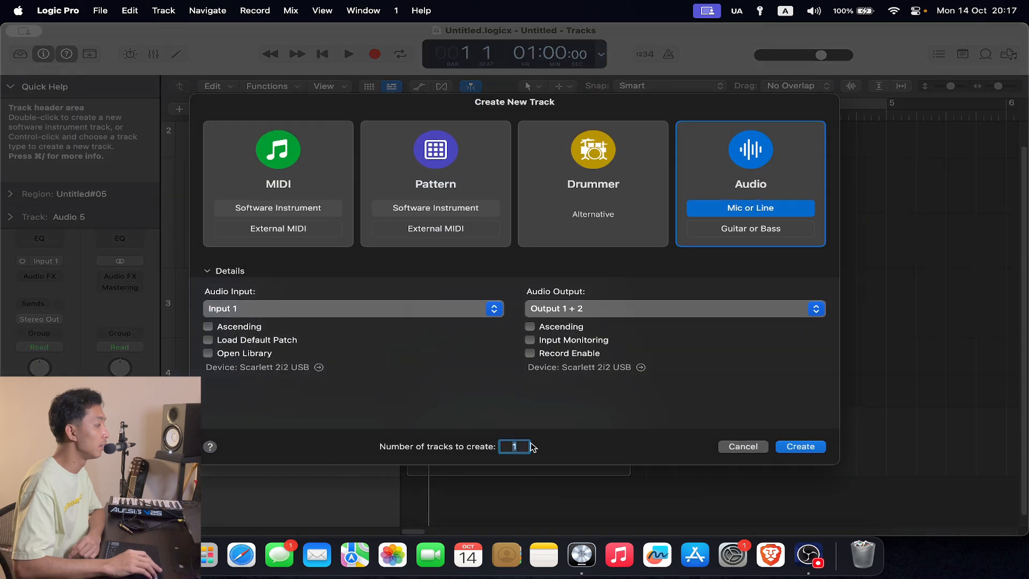
{"action": "left_click", "coordinate": [796, 452]}
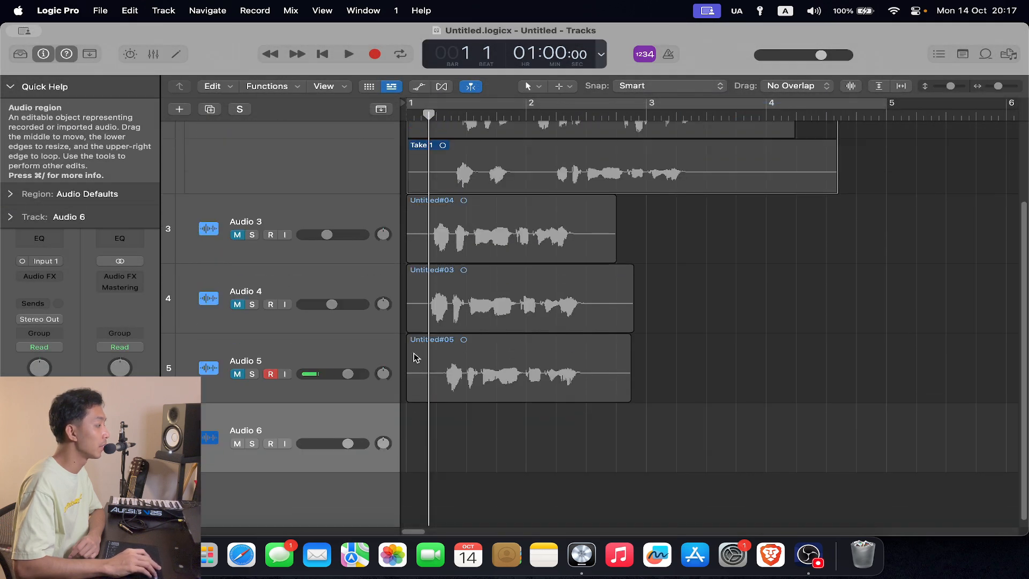
- Record an overlapping voice take on Audio 5 from near bar 1 to just before bar 3, and view its track alternatives list
{"action": "left_click", "coordinate": [332, 358]}
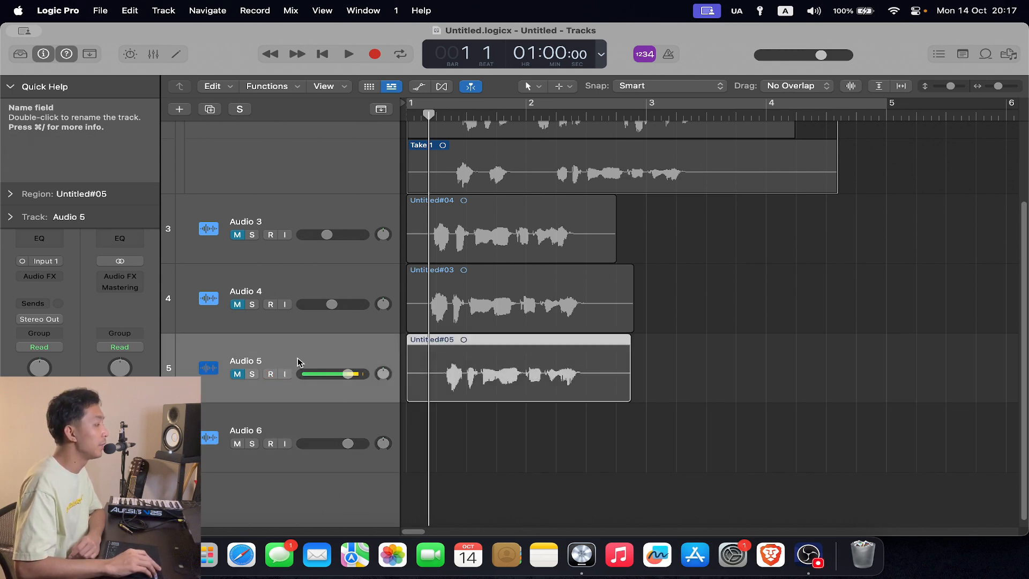
{"action": "left_click", "coordinate": [270, 373]}
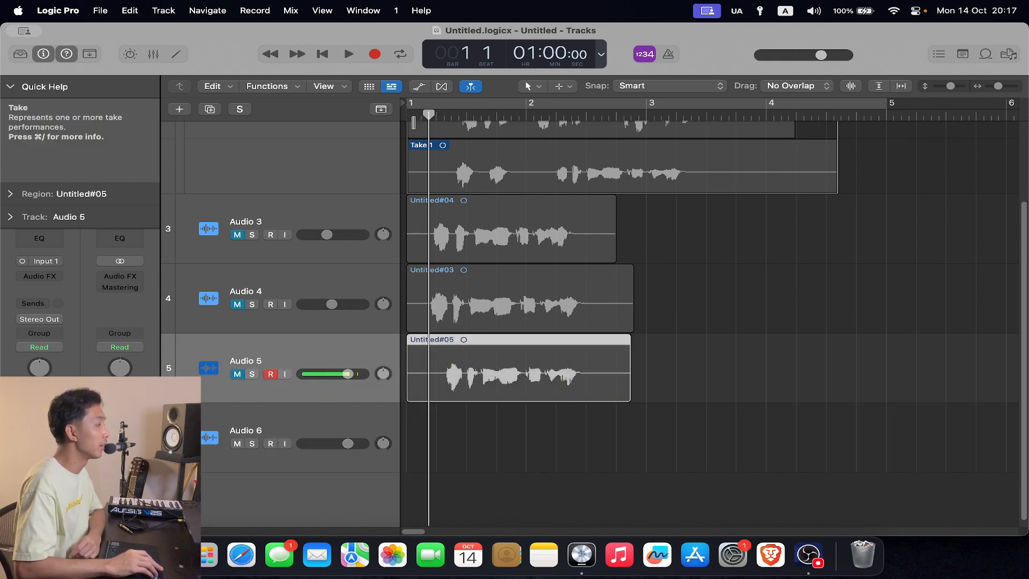
{"action": "left_click_drag", "start_coordinate": [428, 115], "coordinate": [413, 116]}
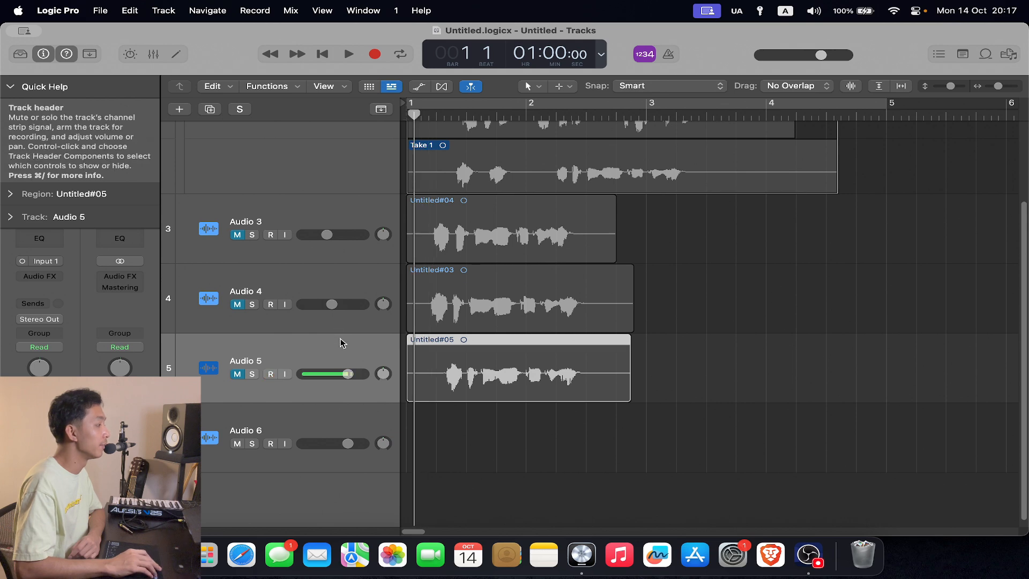
{"action": "left_click", "coordinate": [375, 54]}
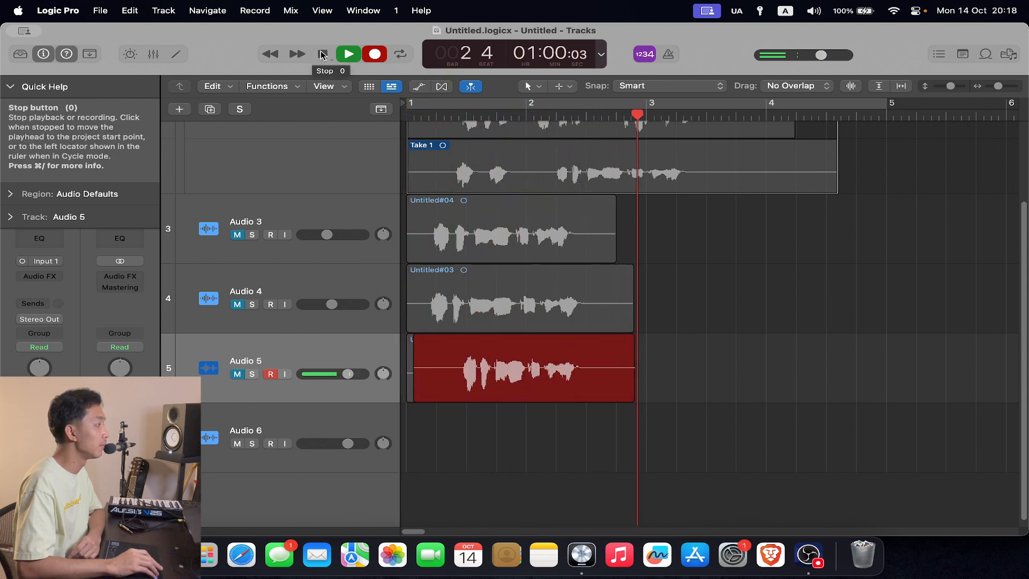
{"action": "left_click", "coordinate": [322, 54]}
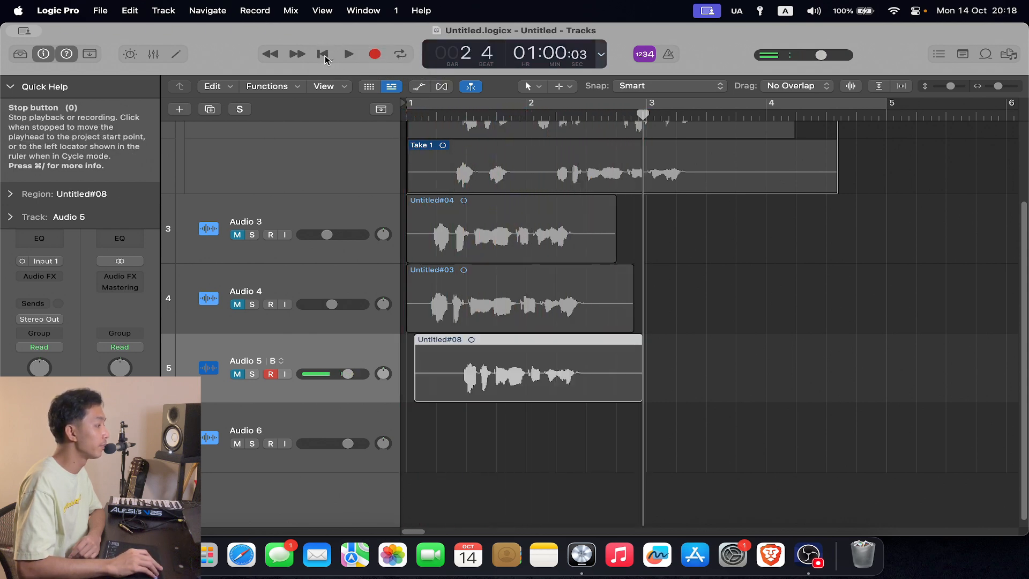
{"action": "left_click", "coordinate": [278, 361]}
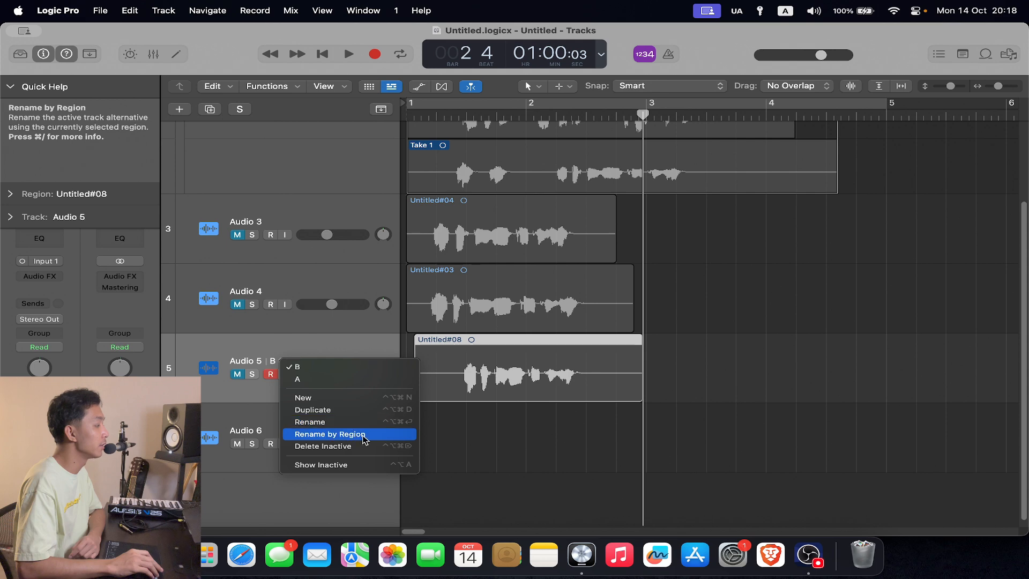
{"action": "left_click", "coordinate": [342, 349]}
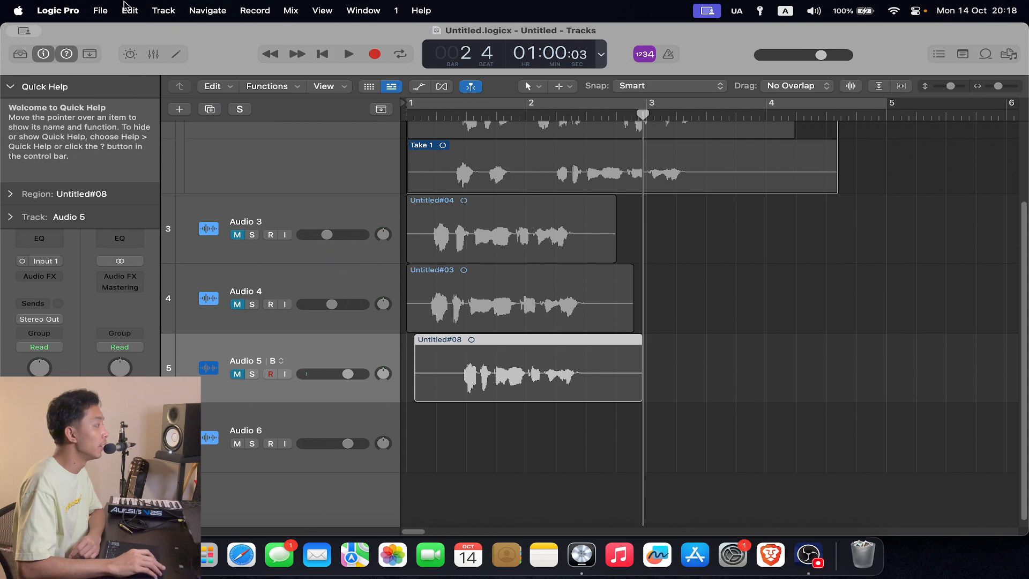
- Set overlapping audio recordings with Cycle Off to Create Take Folder in the Recording settings, and close the settings
{"action": "left_click", "coordinate": [86, 6]}
{"action": "mouse_move", "coordinate": [117, 52]}
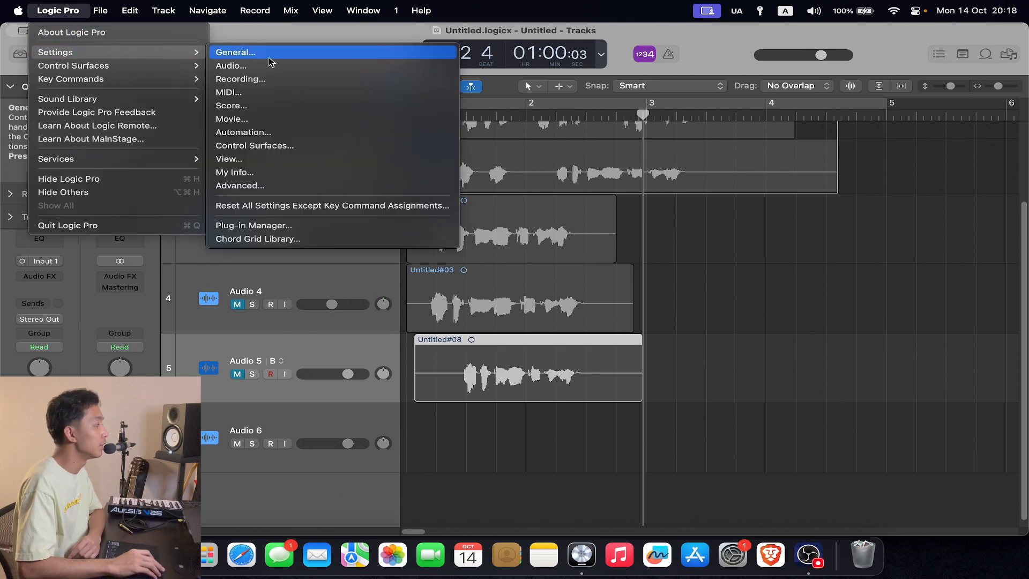
{"action": "left_click", "coordinate": [272, 65]}
{"action": "left_click", "coordinate": [401, 204]}
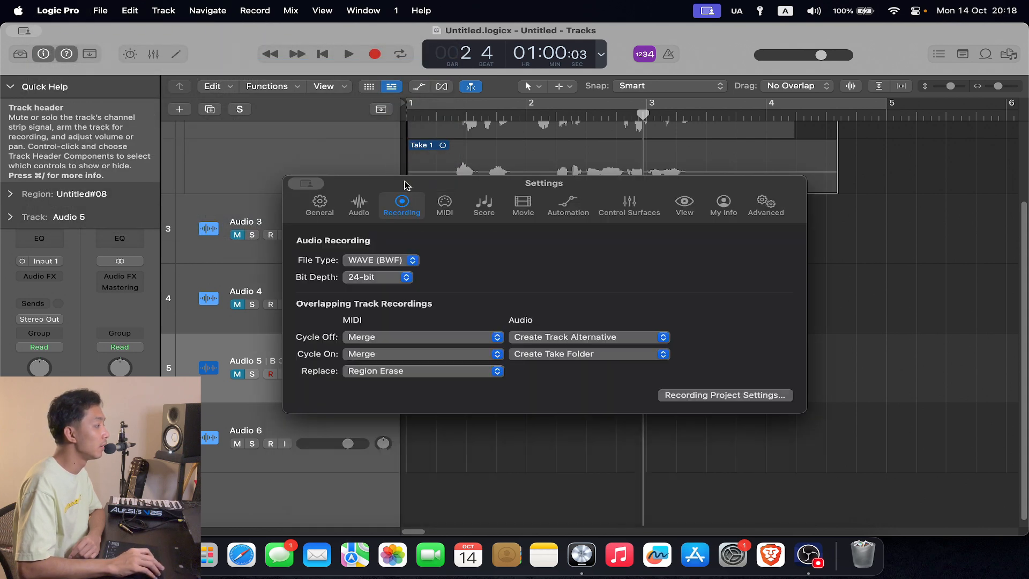
{"action": "left_click", "coordinate": [596, 338]}
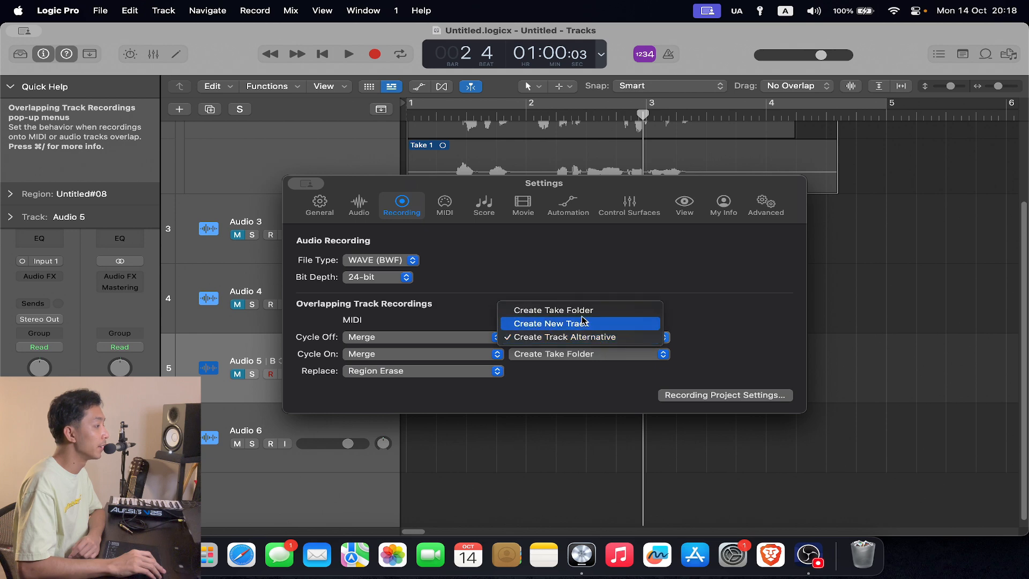
{"action": "left_click", "coordinate": [579, 312]}
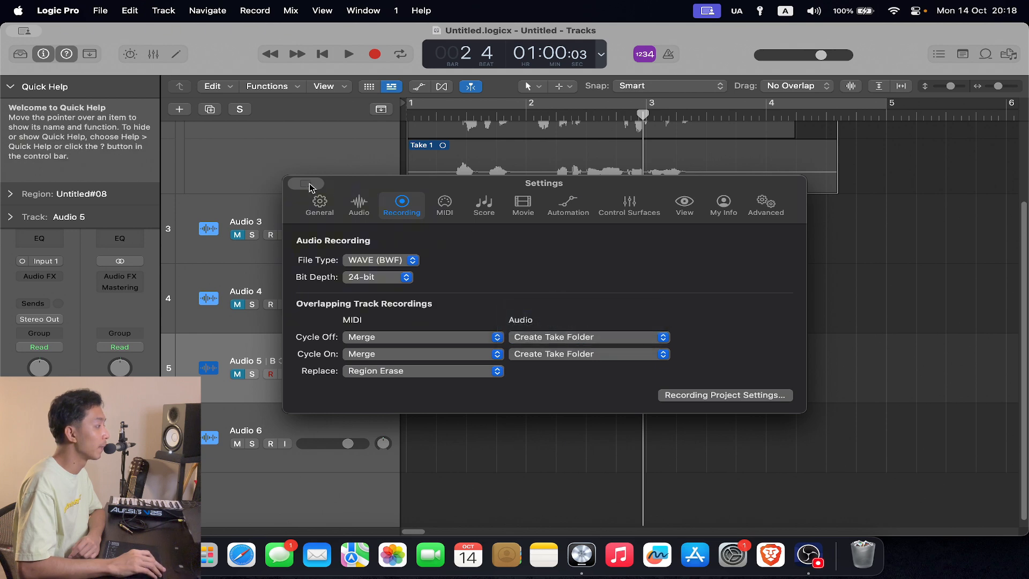
{"action": "left_click", "coordinate": [308, 185]}
{"action": "left_click", "coordinate": [335, 207]}
- Select the Audio 6 track and collapse the Quick Help section to reveal its full channel strip
{"action": "scroll", "coordinate": [624, 280], "scroll_direction": "up", "scroll_amount": 4}
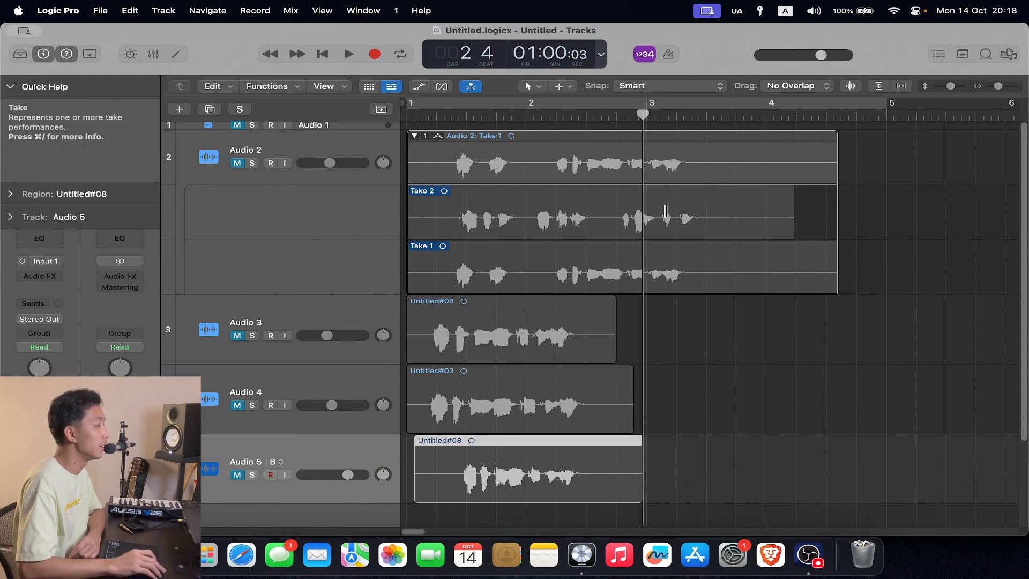
{"action": "scroll", "coordinate": [644, 284], "scroll_direction": "down", "scroll_amount": 4}
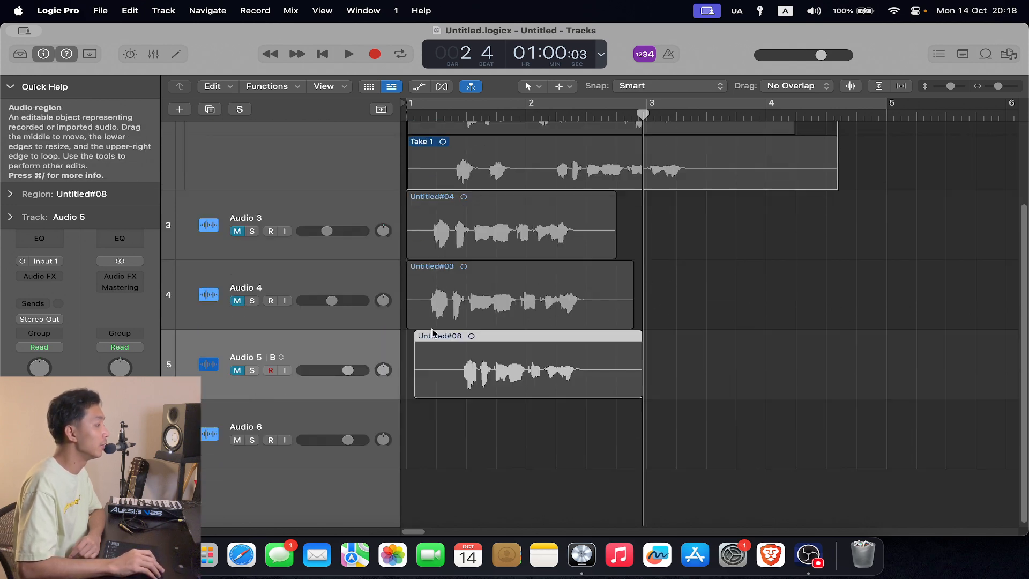
{"action": "left_click", "coordinate": [366, 407]}
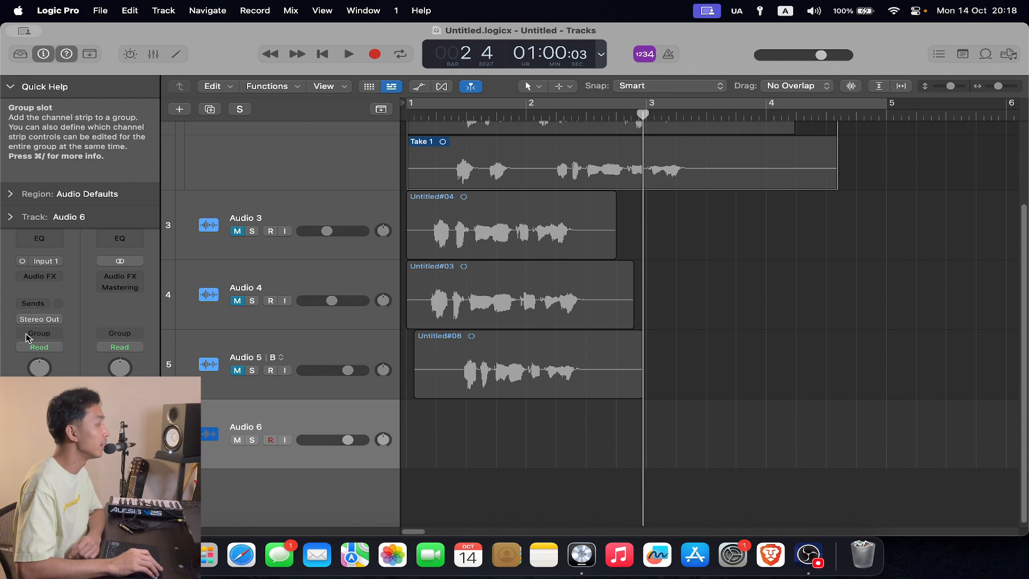
{"action": "left_click", "coordinate": [10, 86]}
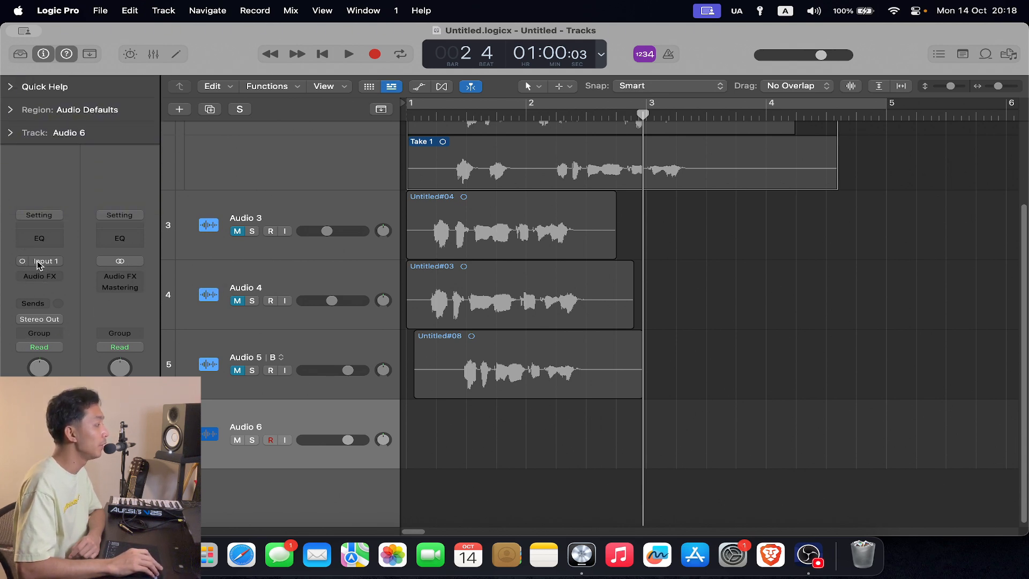
{"action": "left_click", "coordinate": [10, 86]}
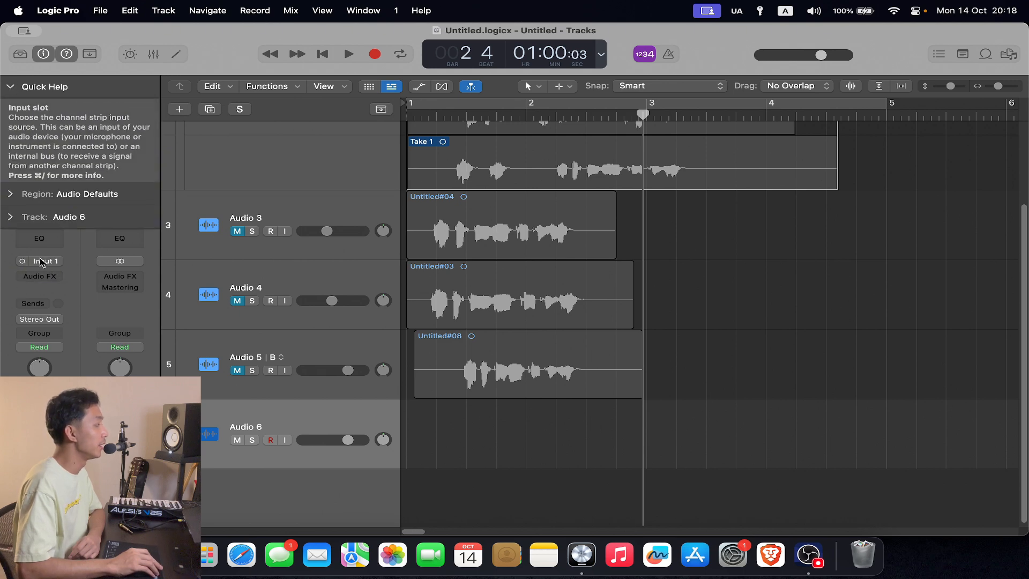
{"action": "left_click", "coordinate": [11, 86]}
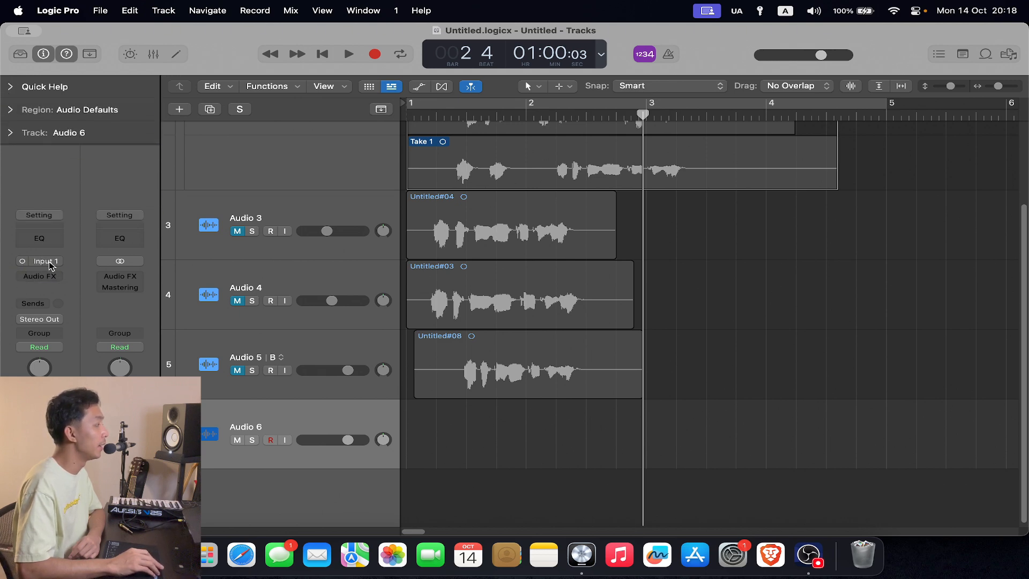
- Set Audio 6's input to No Input, reselect Input 1, and switch the channel to stereo Input 1-2
{"action": "left_click", "coordinate": [50, 262]}
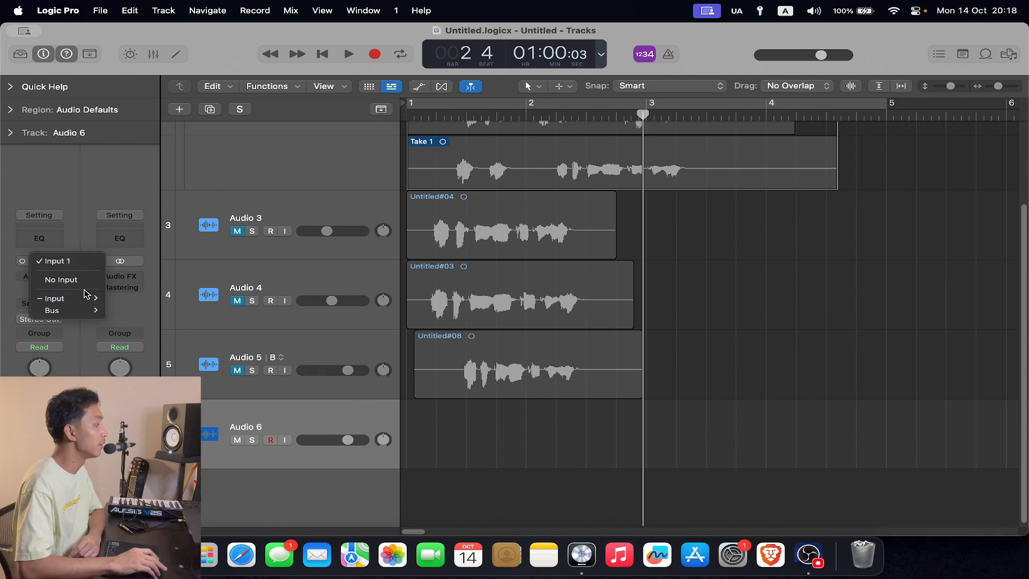
{"action": "left_click", "coordinate": [61, 280]}
{"action": "left_click", "coordinate": [56, 263]}
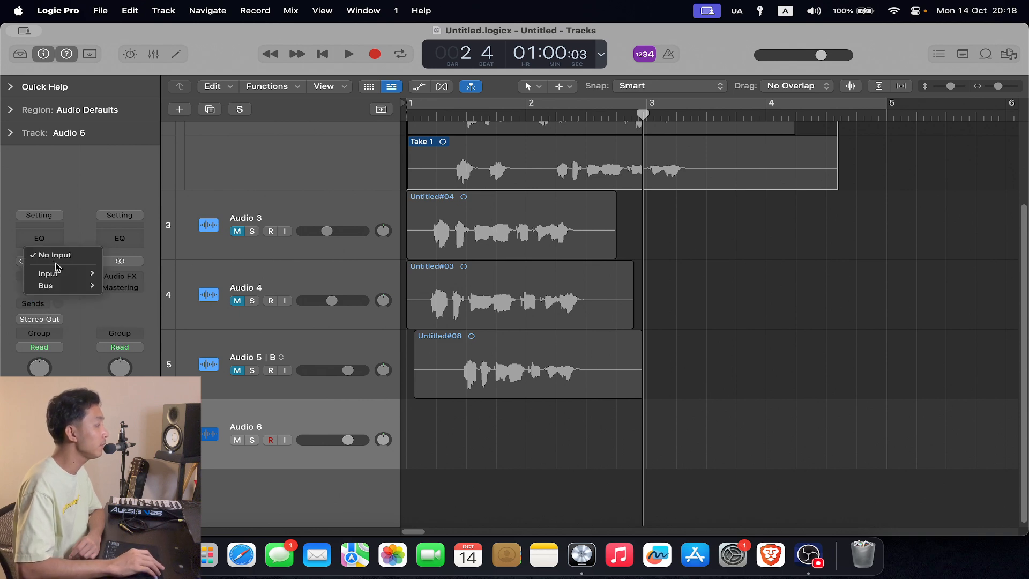
{"action": "mouse_move", "coordinate": [75, 273]}
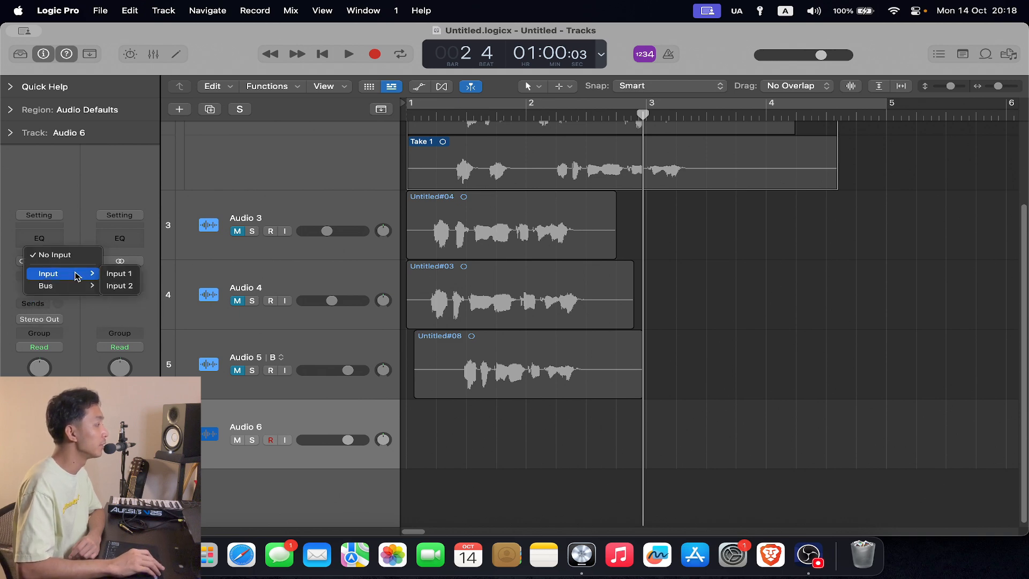
{"action": "left_click", "coordinate": [127, 275]}
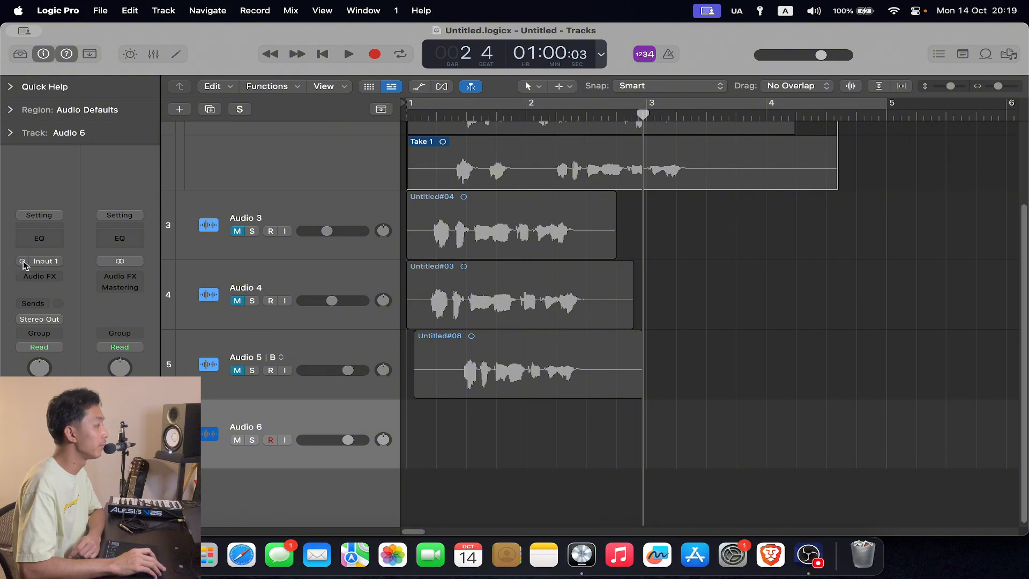
- Check which input choices are available for Audio 6 in stereo channel mode
{"action": "left_click", "coordinate": [52, 266]}
{"action": "mouse_move", "coordinate": [75, 298]}
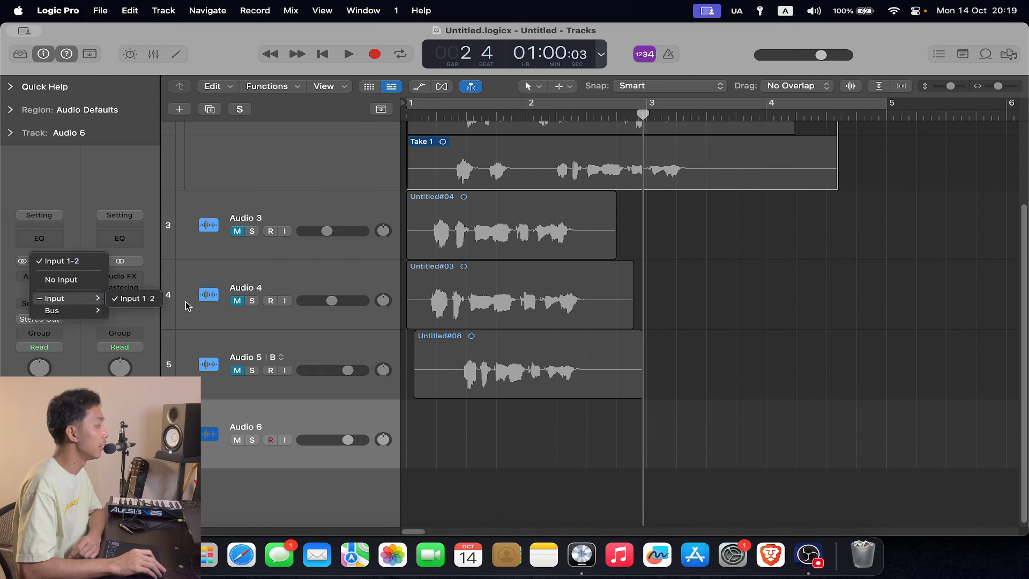
{"action": "left_click", "coordinate": [69, 250]}
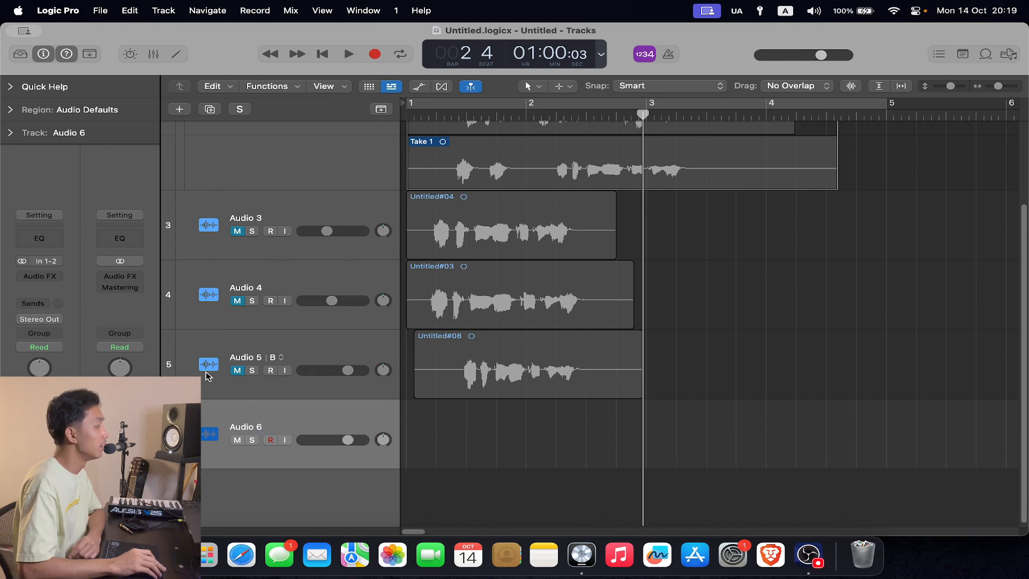
{"action": "left_click", "coordinate": [53, 266]}
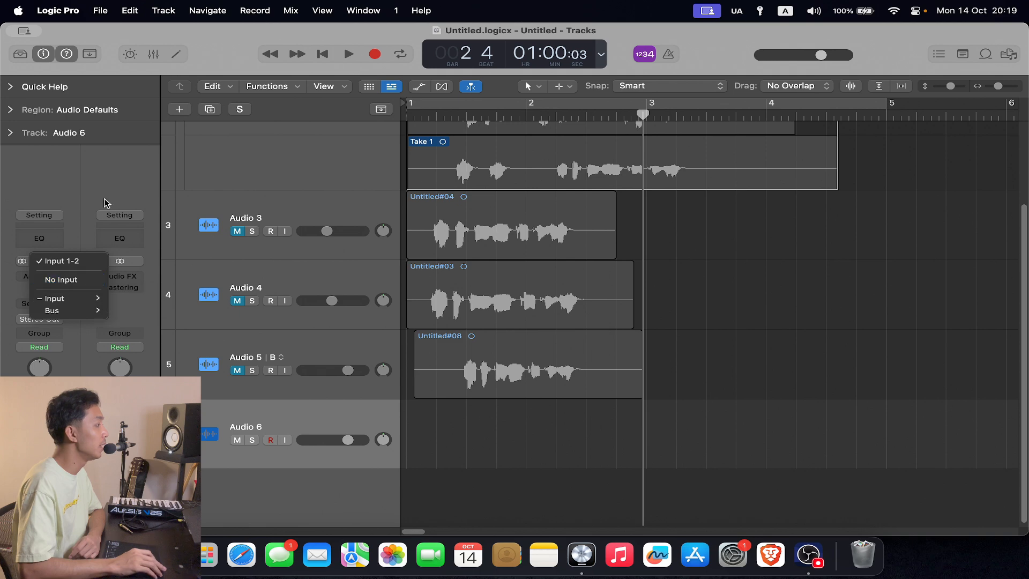
{"action": "left_click", "coordinate": [110, 165]}
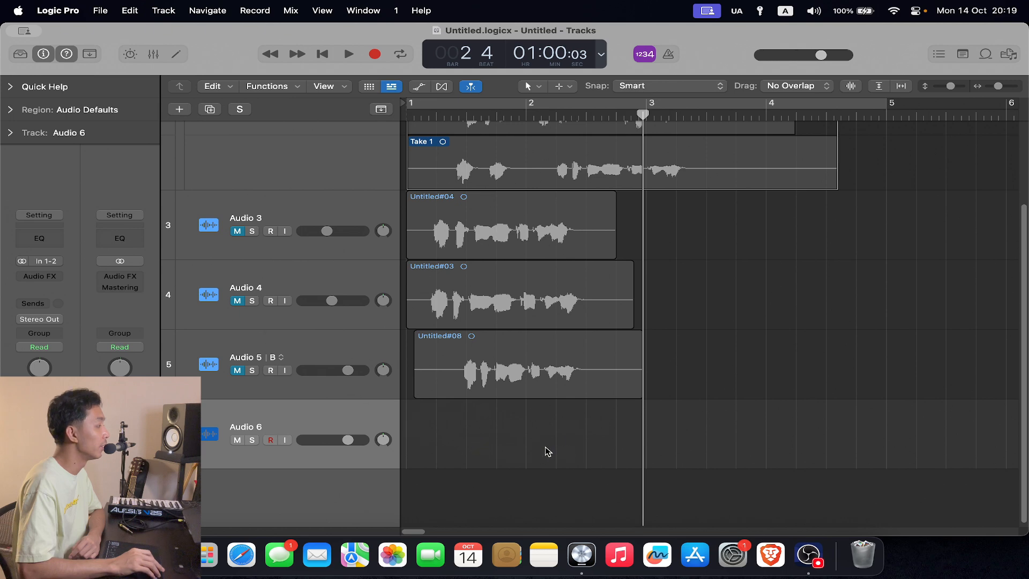
- Record a stereo voice and guitar take on Audio 6 from bar 1 to just past bar 7
{"action": "key", "text": "Return"}
{"action": "left_click", "coordinate": [271, 440]}
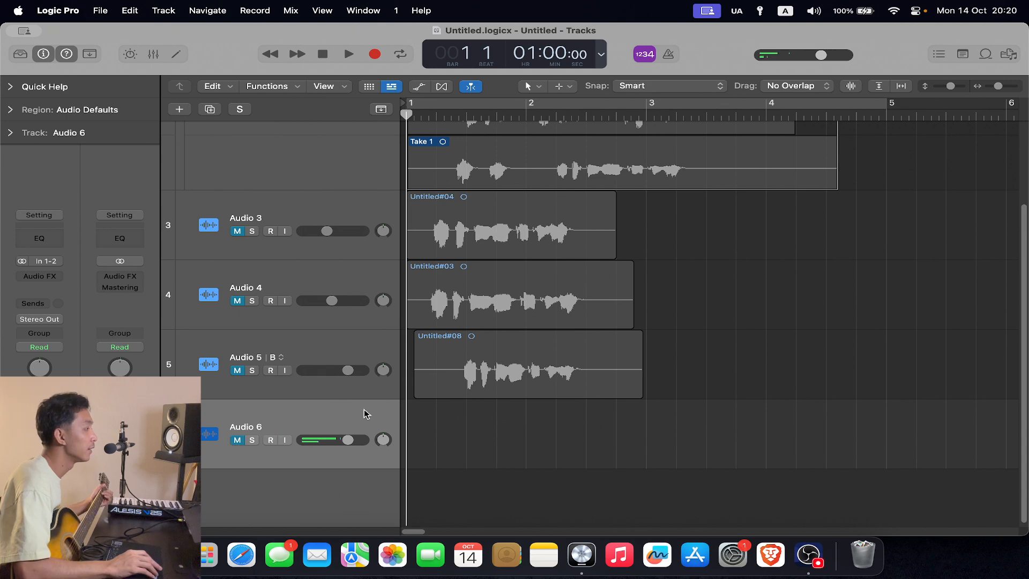
{"action": "left_click", "coordinate": [374, 56]}
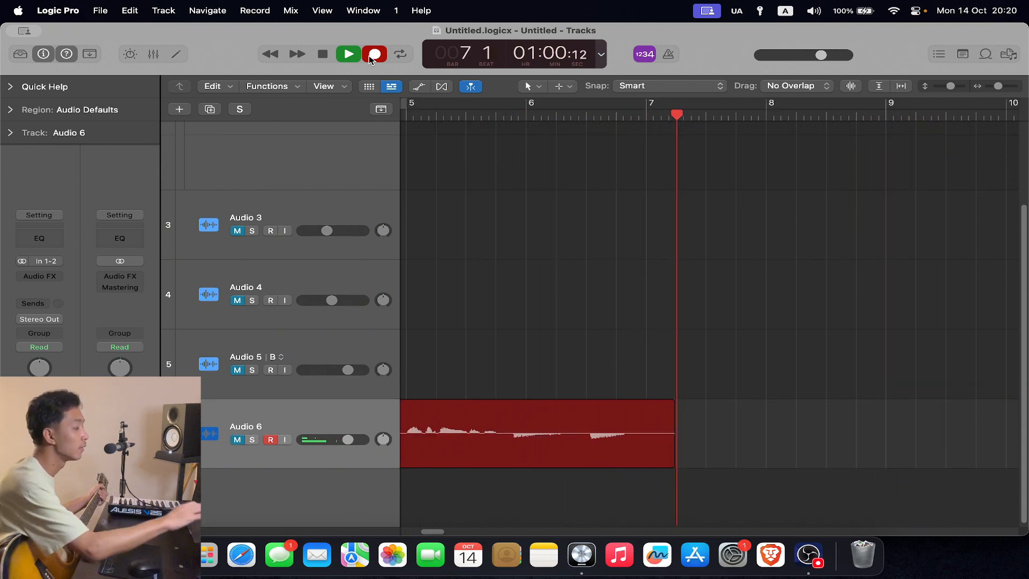
{"action": "key", "text": "space"}
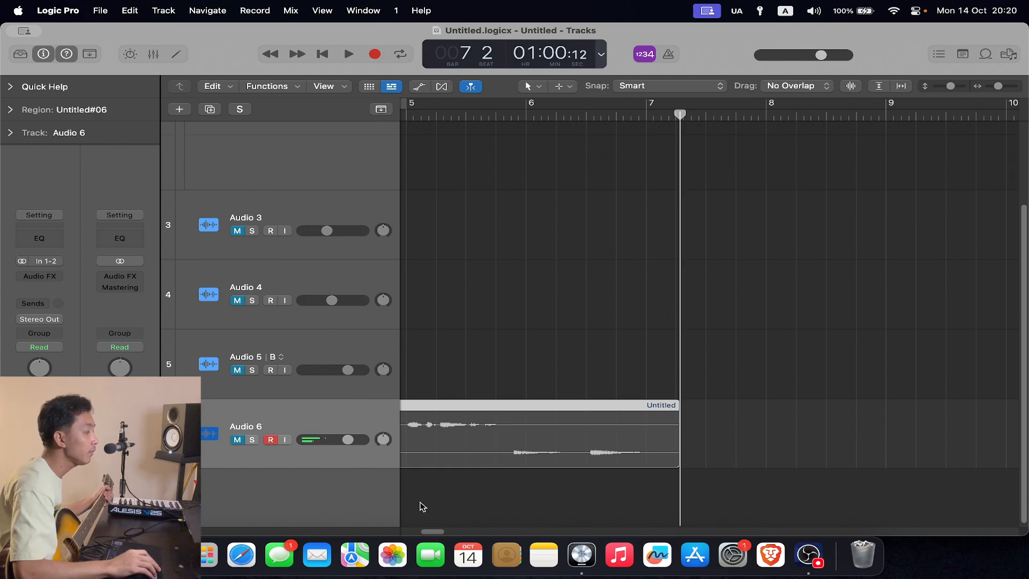
- Unmute Audio 6 and enlarge its waveform display and track height, keeping the whole stereo region in view
{"action": "left_click_drag", "start_coordinate": [432, 532], "coordinate": [390, 533]}
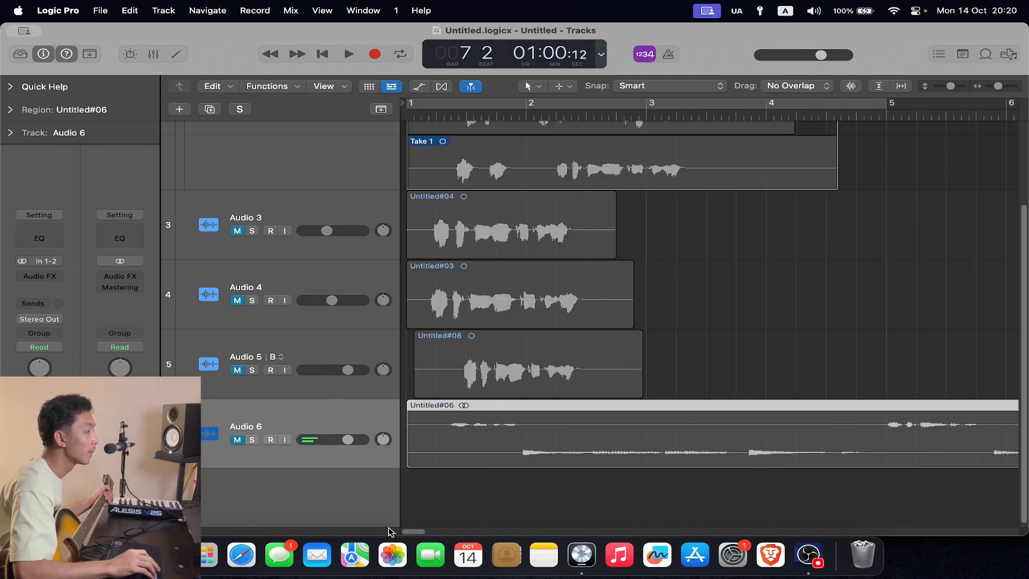
{"action": "left_click", "coordinate": [234, 445]}
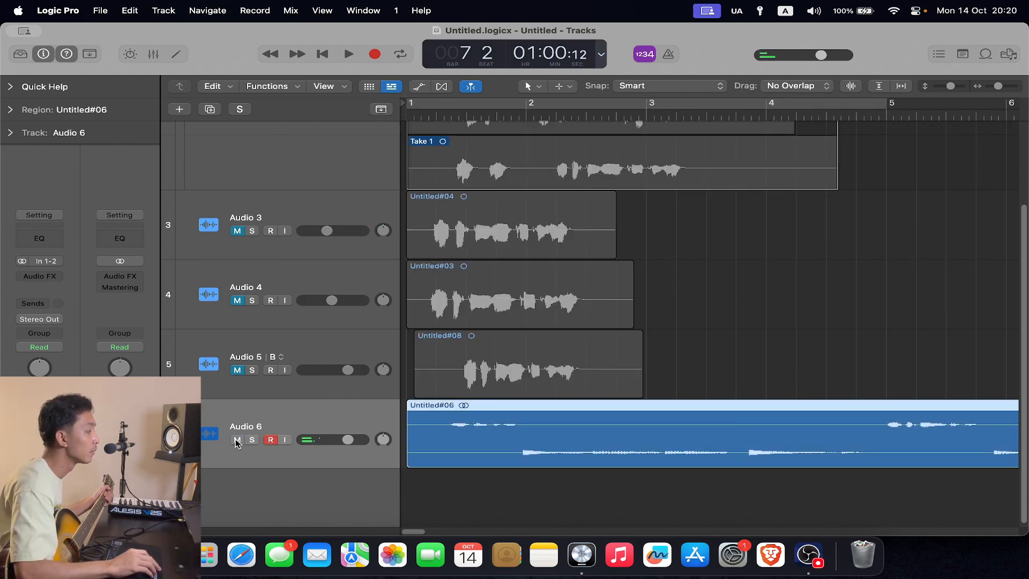
{"action": "left_click", "coordinate": [853, 88]}
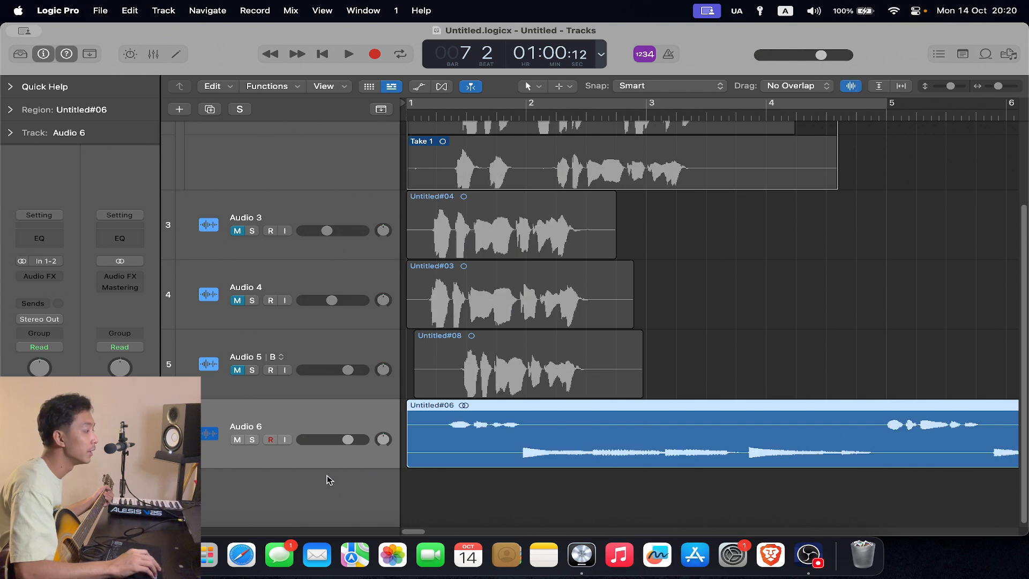
{"action": "left_click_drag", "start_coordinate": [329, 468], "coordinate": [321, 522]}
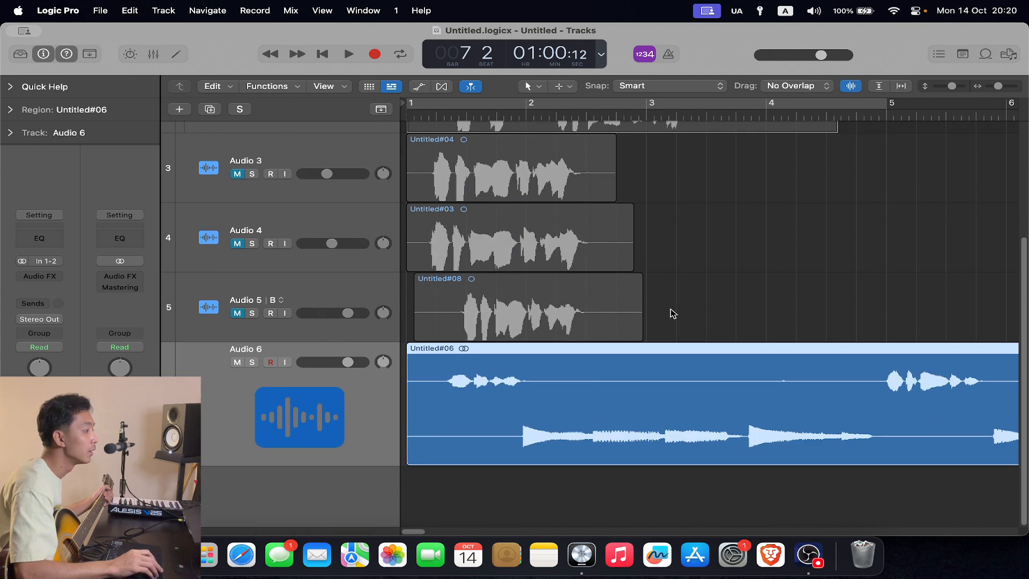
{"action": "left_click_drag", "start_coordinate": [954, 87], "coordinate": [990, 89]}
- Lower Audio 6's volume, play its stereo recording from bar 1 to near bar 7, and mute the track
{"action": "left_click", "coordinate": [431, 114]}
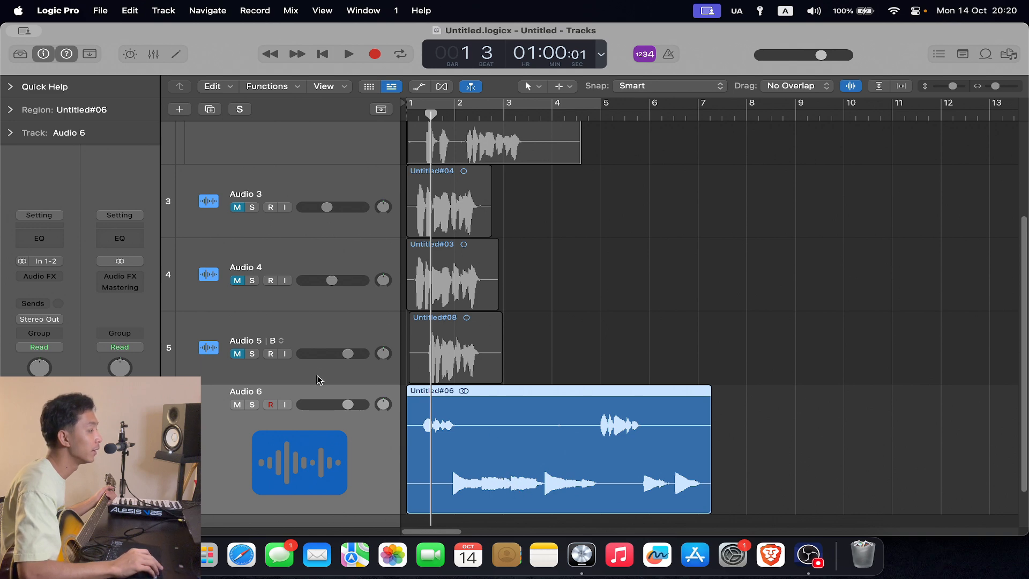
{"action": "left_click_drag", "start_coordinate": [348, 404], "coordinate": [324, 405]}
{"action": "left_click", "coordinate": [348, 54]}
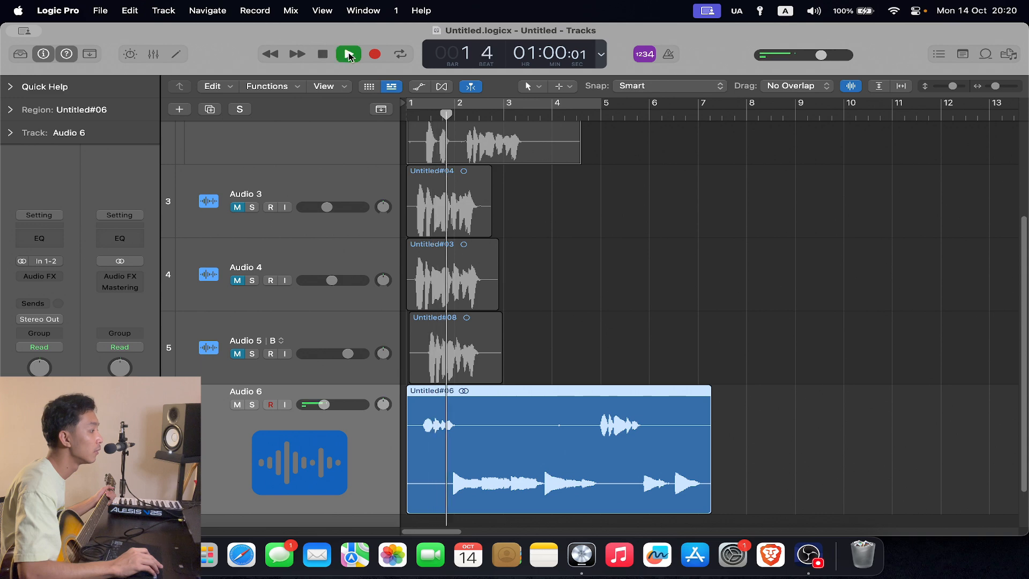
{"action": "left_click_drag", "start_coordinate": [329, 411], "coordinate": [337, 411]}
{"action": "key", "text": "Return"}
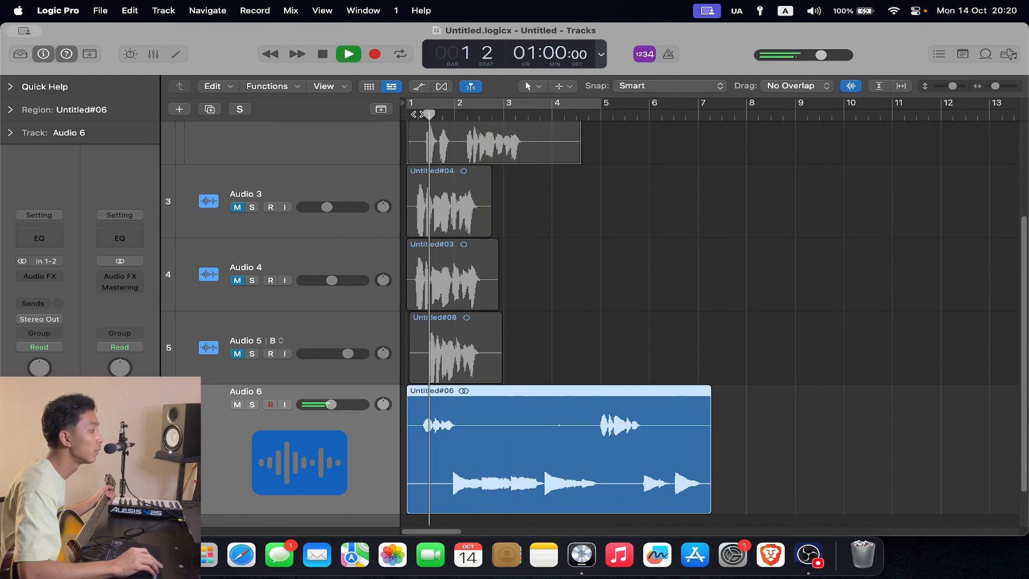
{"action": "key", "text": "Return"}
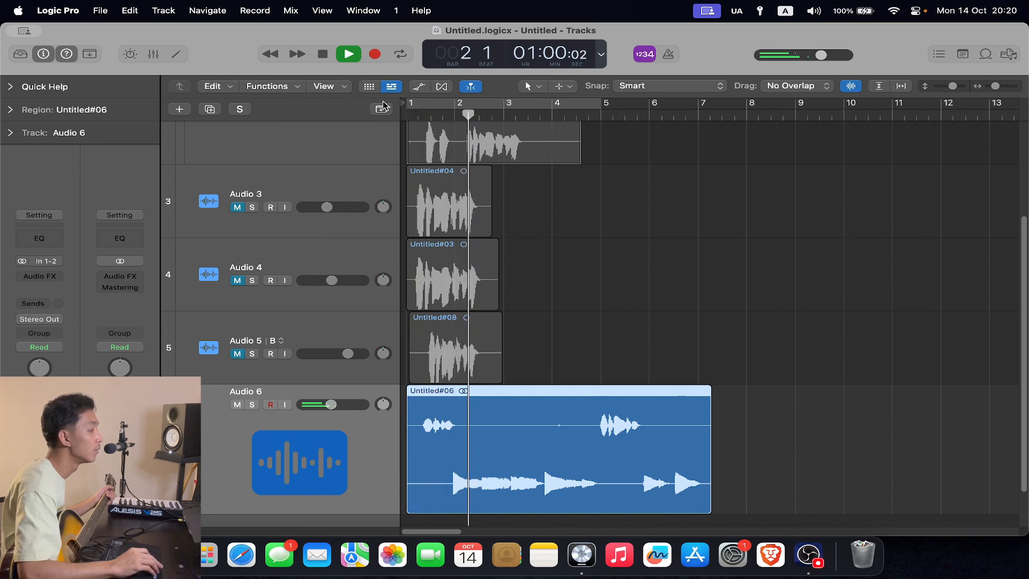
{"action": "left_click", "coordinate": [325, 55]}
{"action": "left_click", "coordinate": [237, 405]}
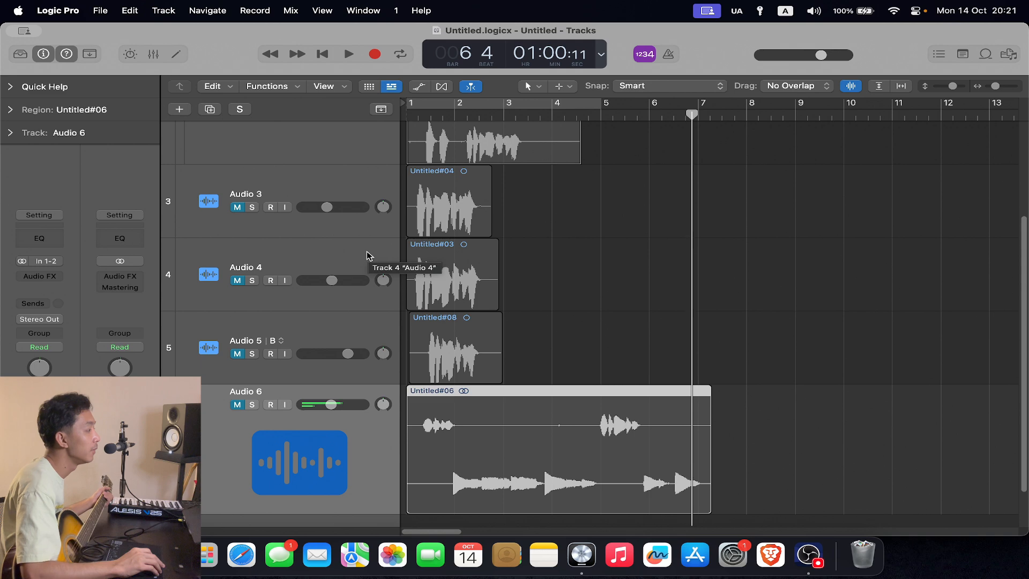
- Compare Audio 4's input with Audio 6's, and switch Audio 6's channel mode to mono and back to stereo
{"action": "left_click", "coordinate": [351, 260]}
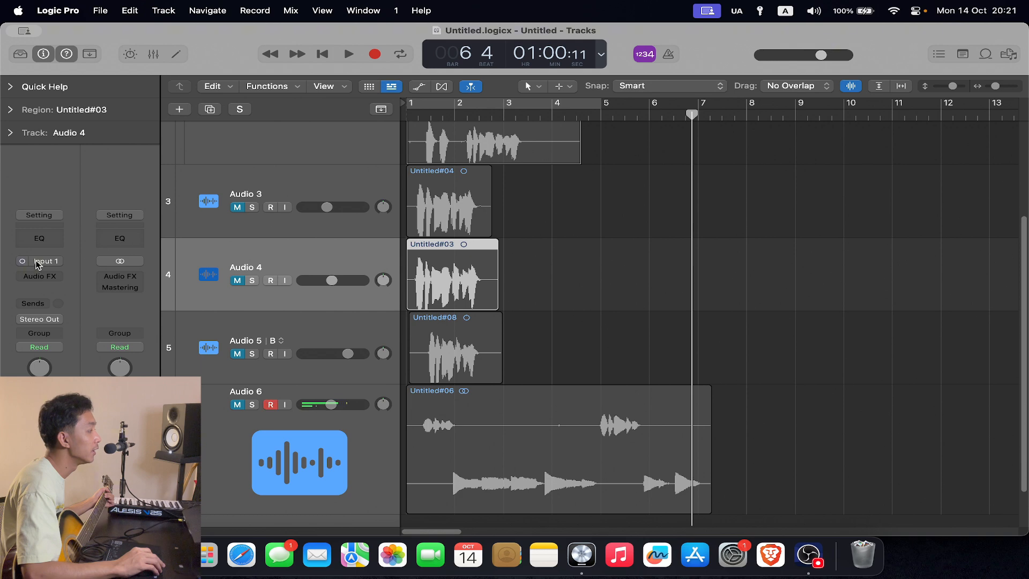
{"action": "left_click", "coordinate": [384, 448]}
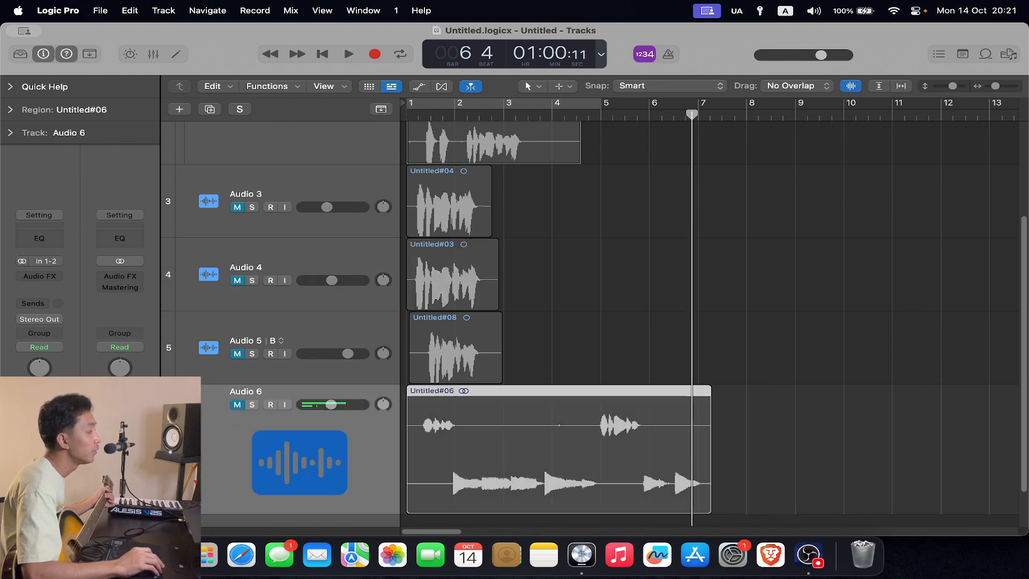
{"action": "left_click", "coordinate": [23, 262]}
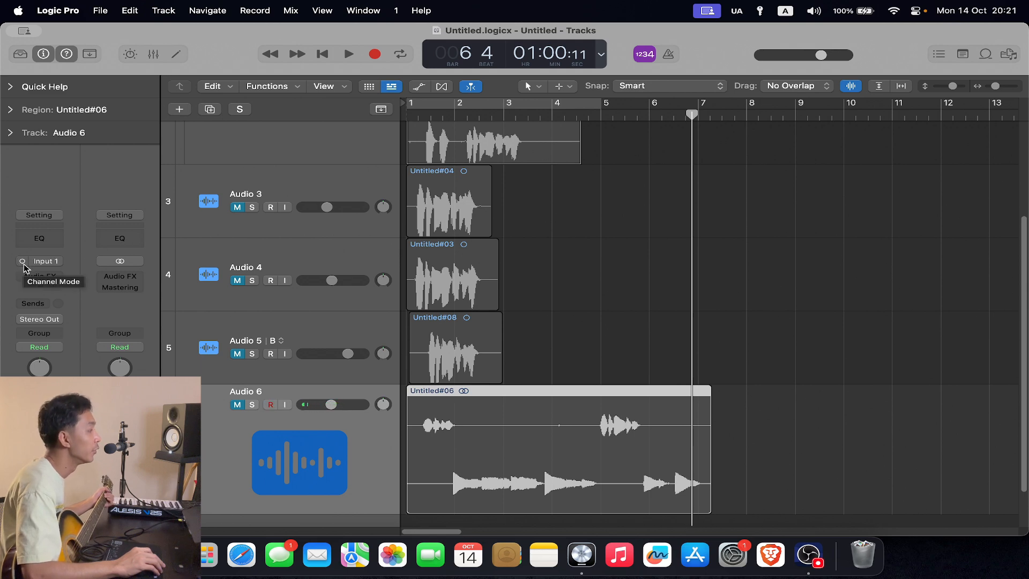
{"action": "left_click", "coordinate": [23, 262]}
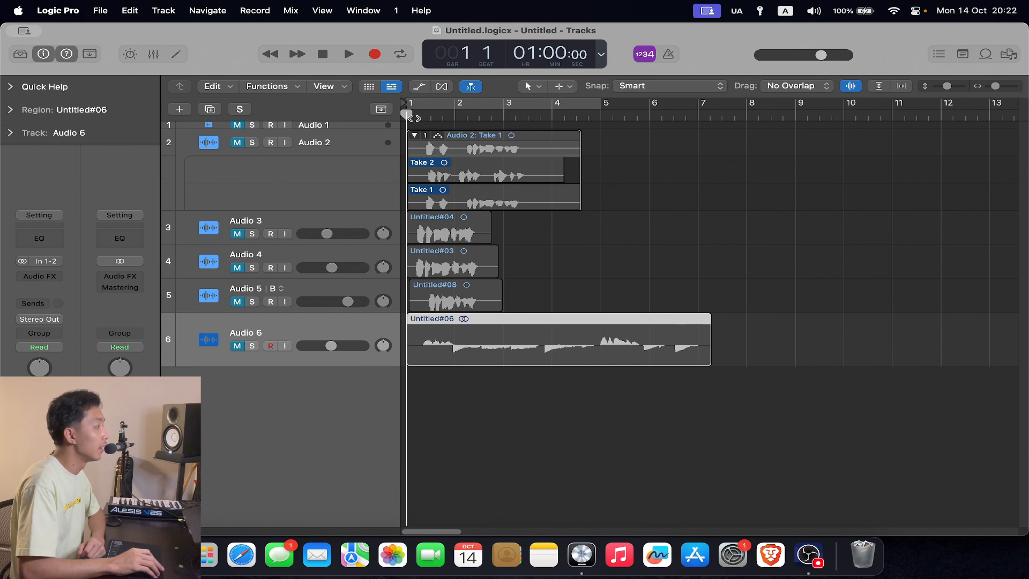
- Move the playhead to bar 2 beat 3 and increase the vertical zoom of the tracks
{"action": "left_click_drag", "start_coordinate": [411, 115], "coordinate": [479, 115]}
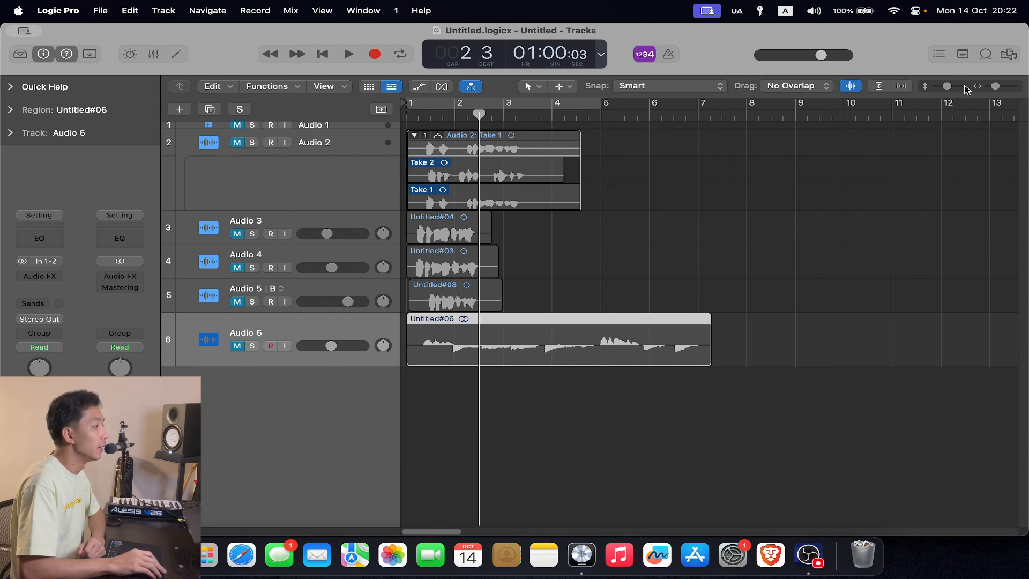
{"action": "mouse_move", "coordinate": [951, 86]}
{"action": "left_mouse_down"}
{"action": "mouse_move", "coordinate": [962, 86]}
{"action": "mouse_move", "coordinate": [953, 88]}
{"action": "left_mouse_up"}
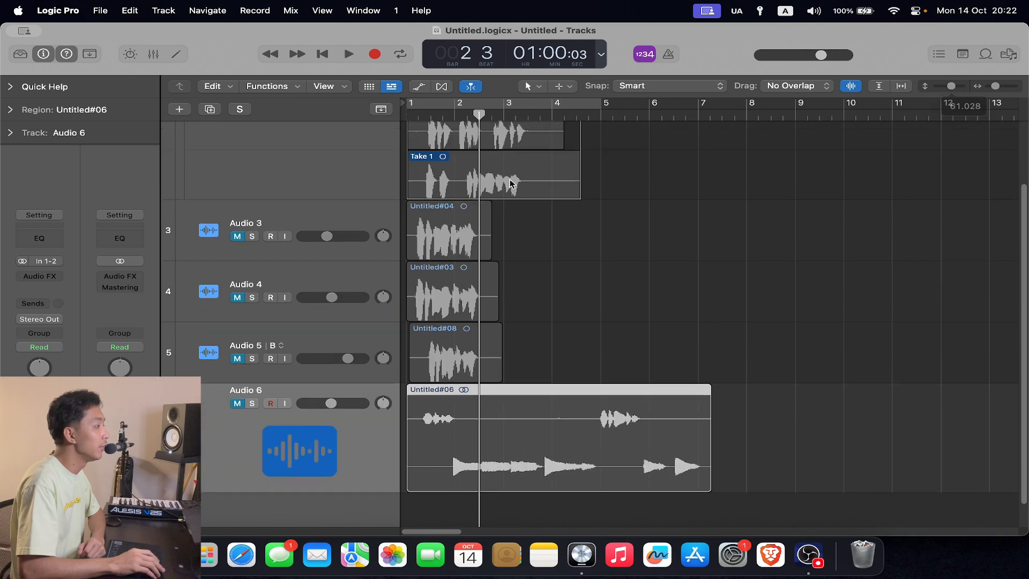